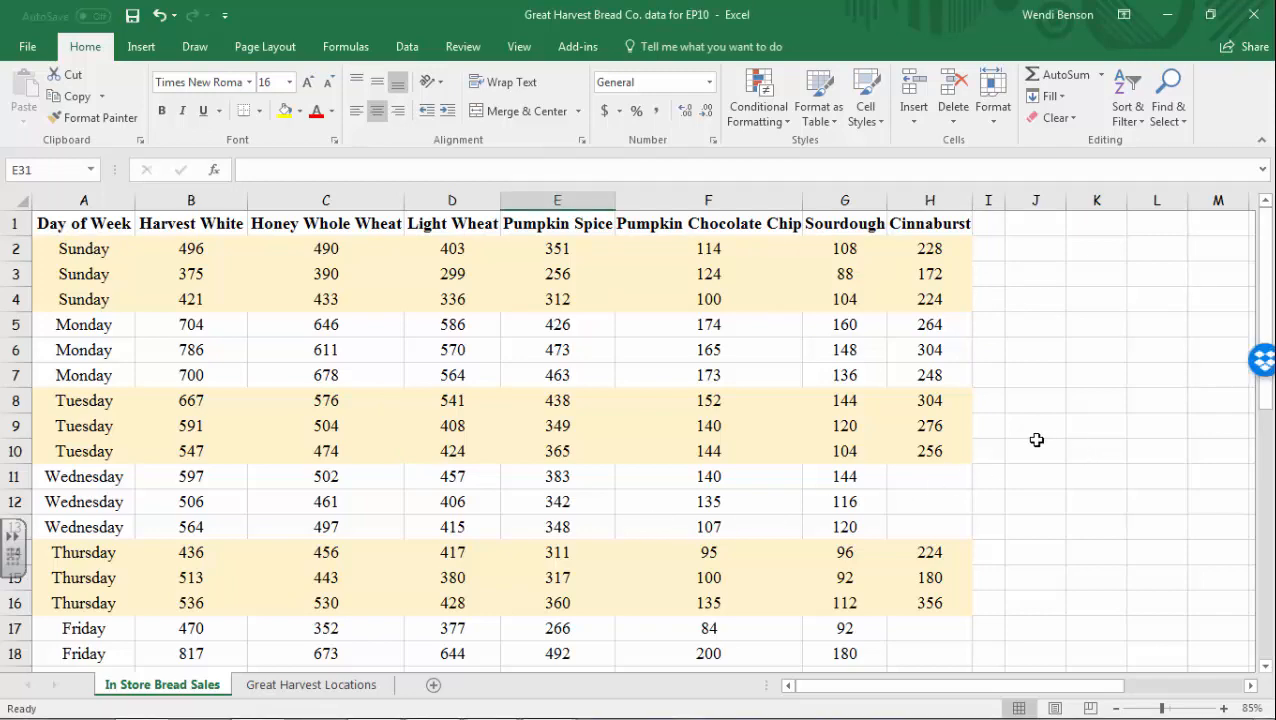
- Freeze the top row of the In Store Bread Sales sheet and check the headers against the lower rows
scroll(1037, 440, down, 4)
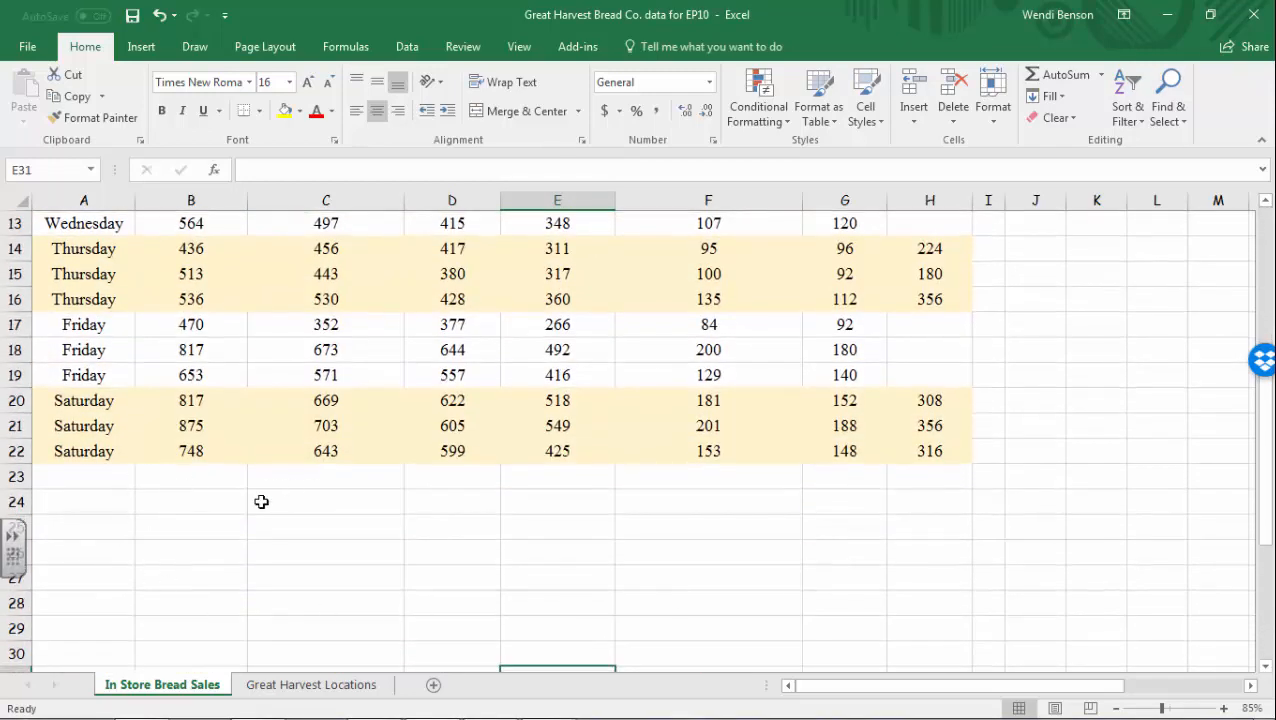
scroll(339, 533, up, 4)
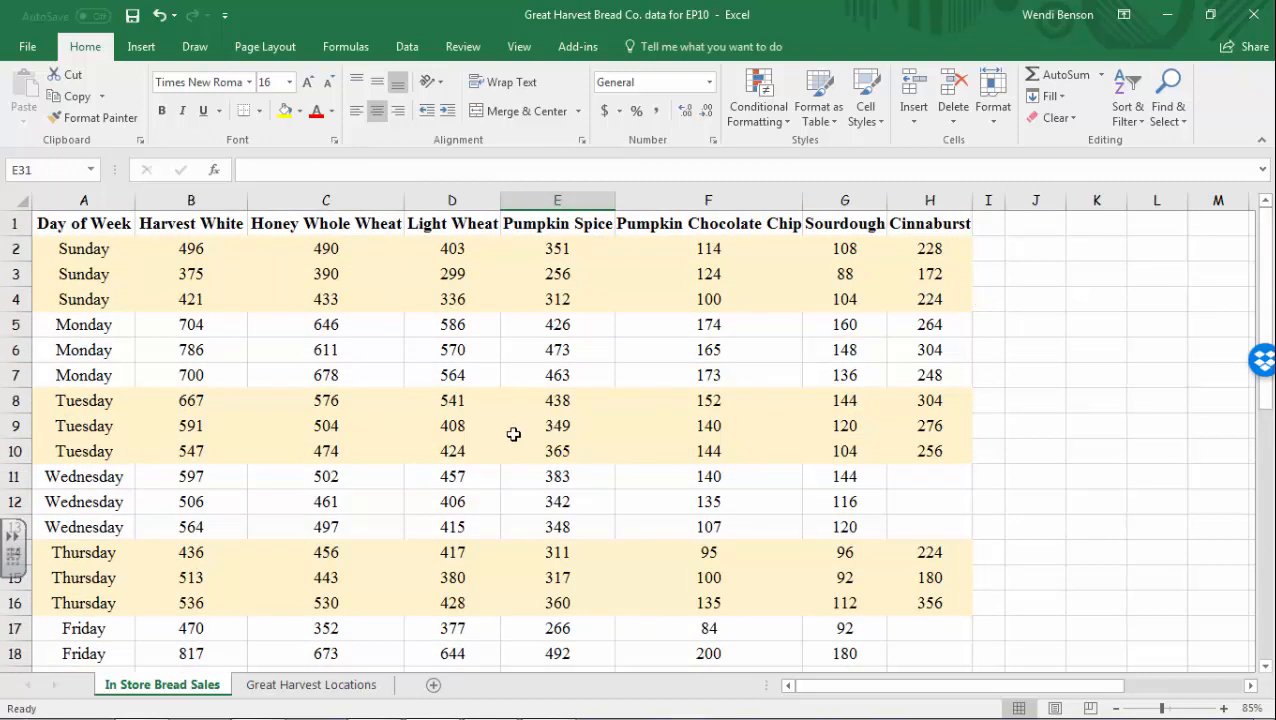
scroll(512, 437, down, 3)
scroll(512, 437, up, 3)
click(519, 46)
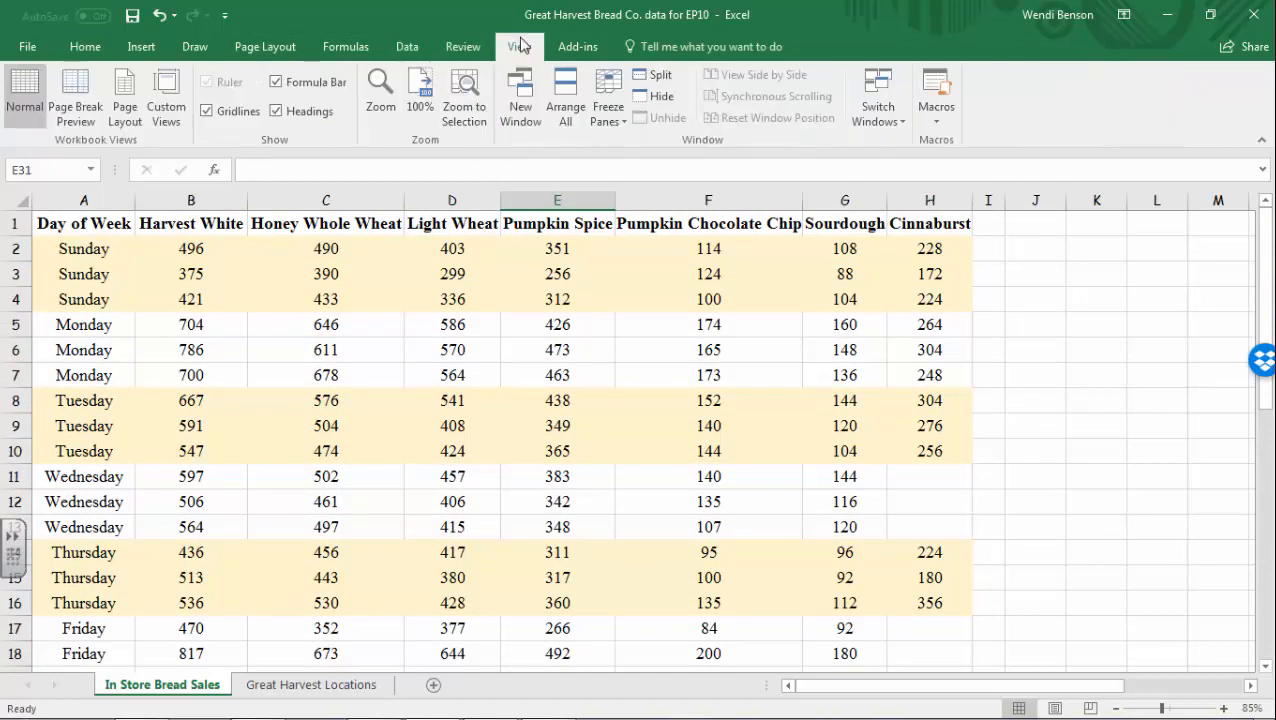
click(608, 100)
click(716, 200)
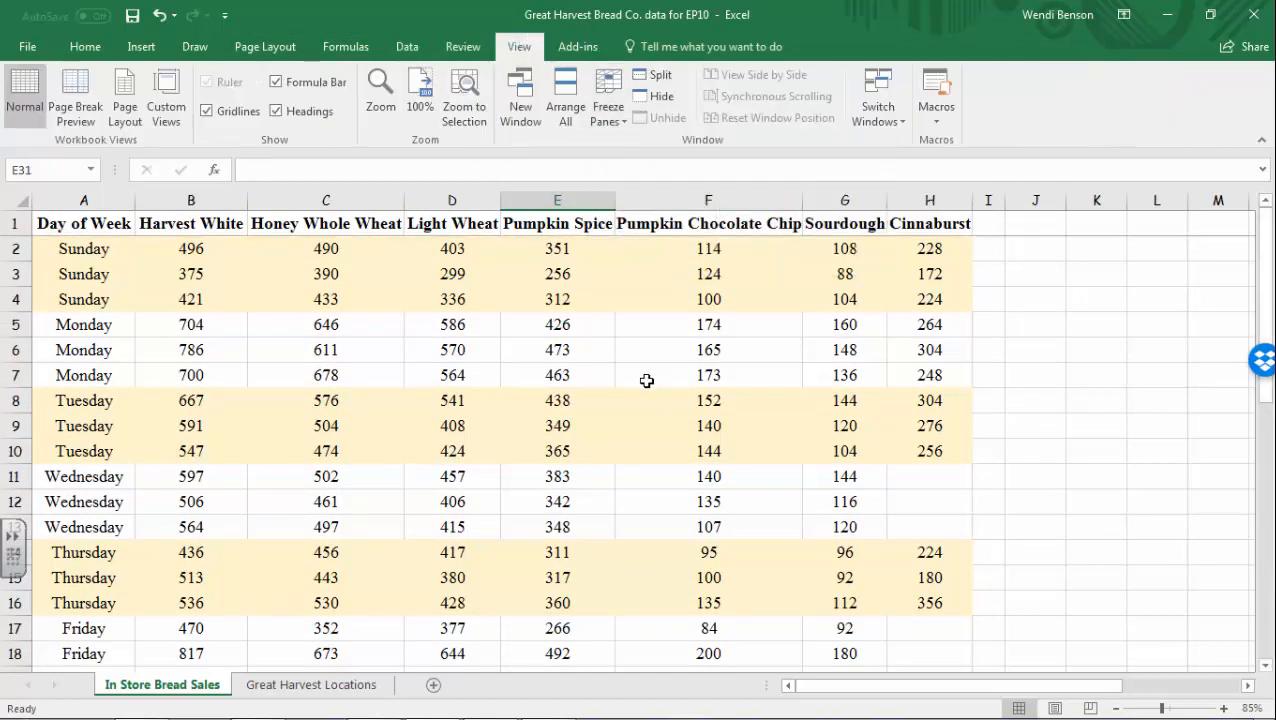
scroll(427, 350, down, 6)
scroll(427, 357, up, 6)
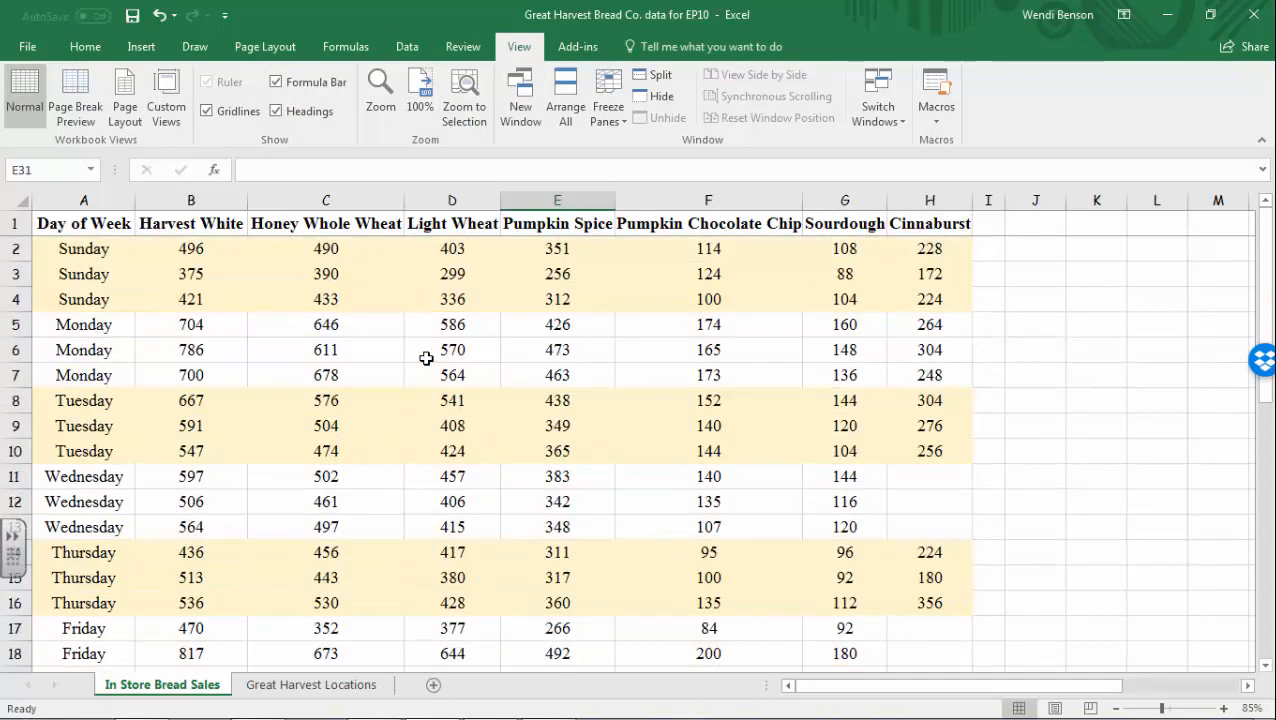
scroll(427, 355, down, 3)
scroll(426, 352, up, 3)
drag(191, 248, 915, 553)
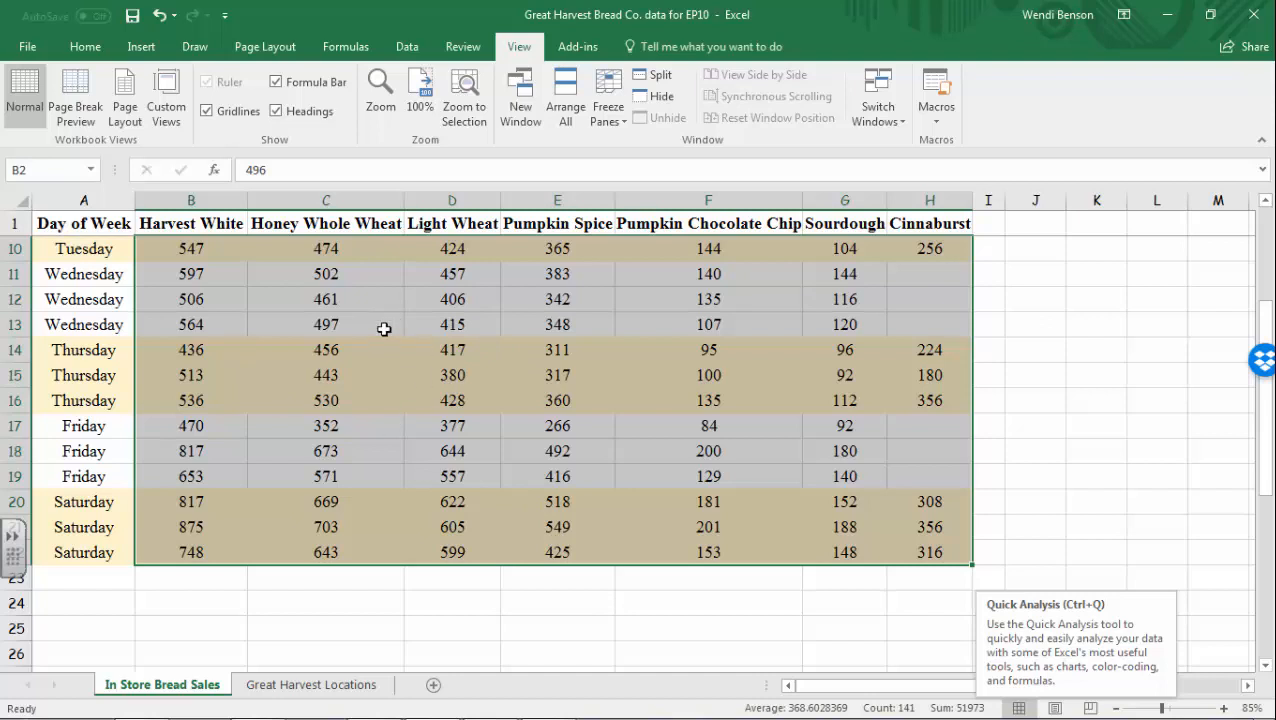
click(204, 609)
click(297, 610)
click(440, 602)
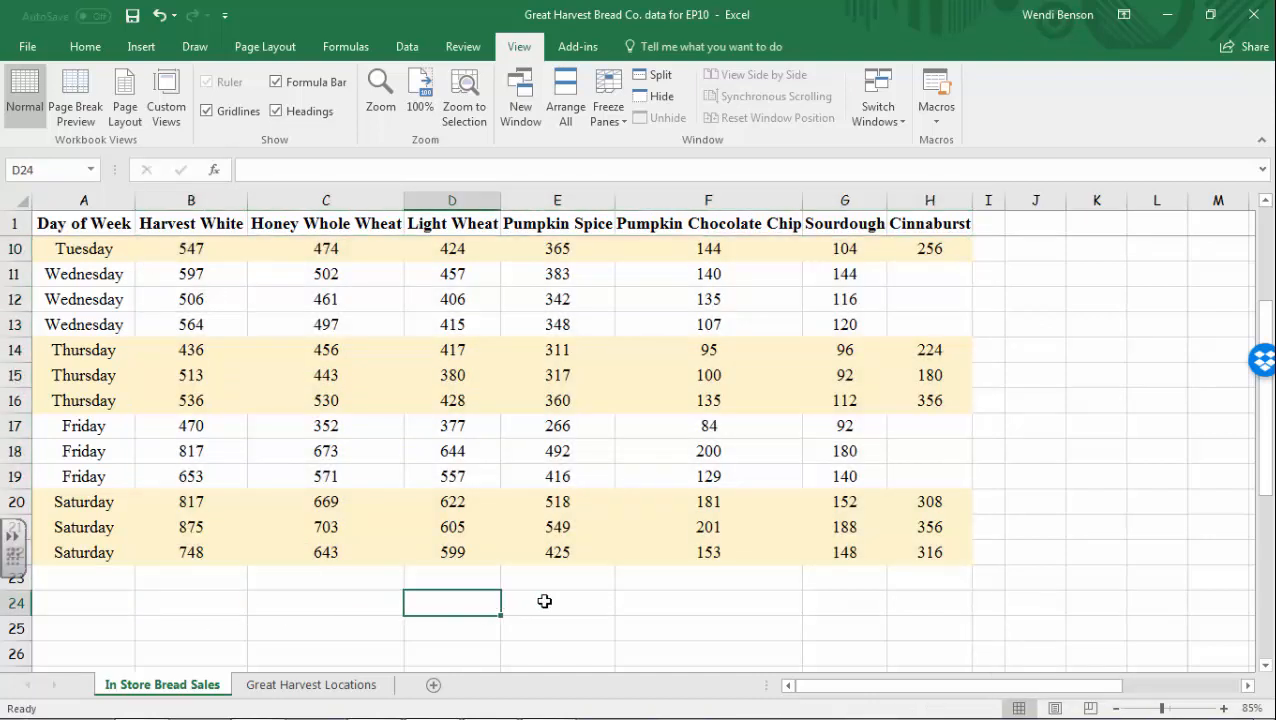
click(544, 601)
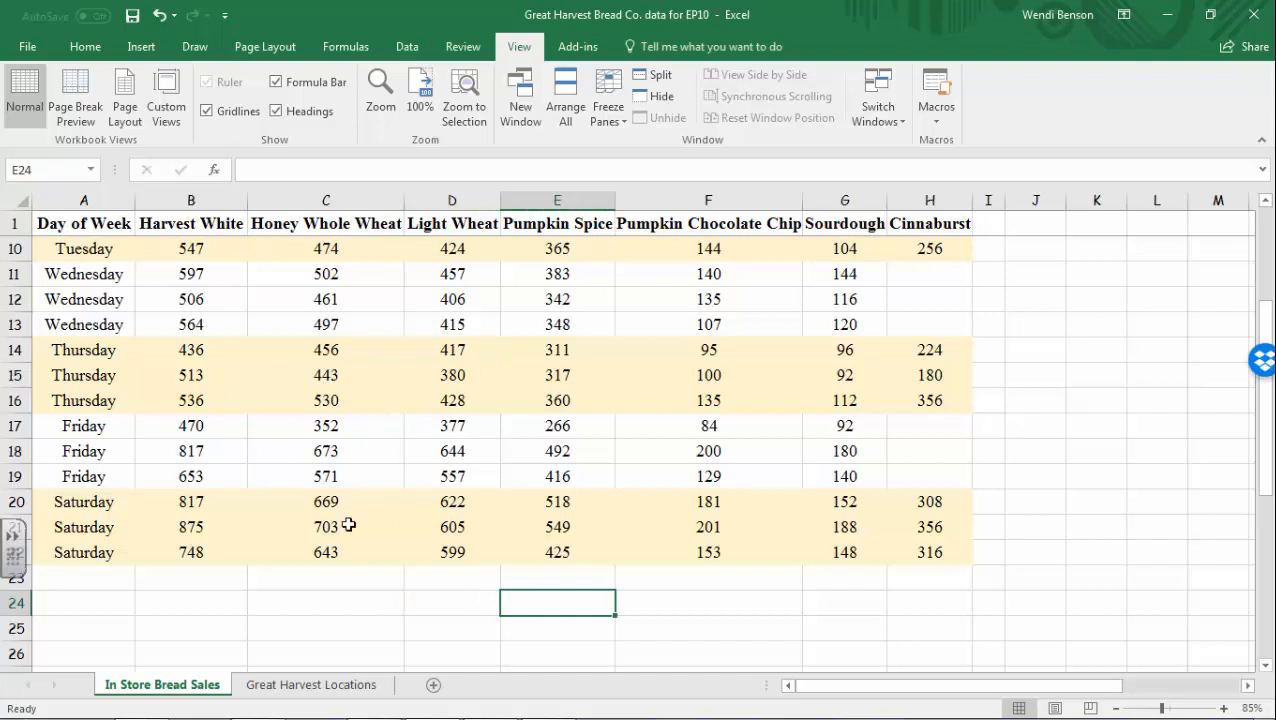
click(220, 608)
click(320, 612)
click(438, 606)
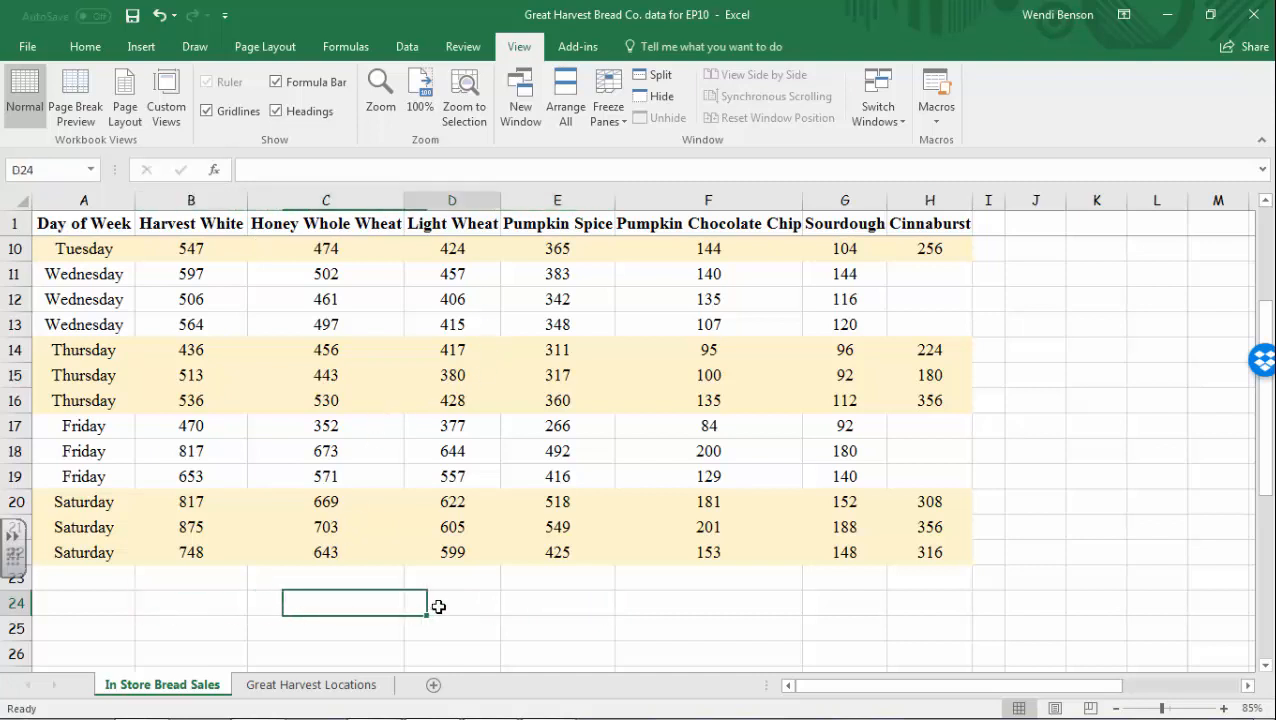
click(541, 601)
click(685, 597)
click(832, 604)
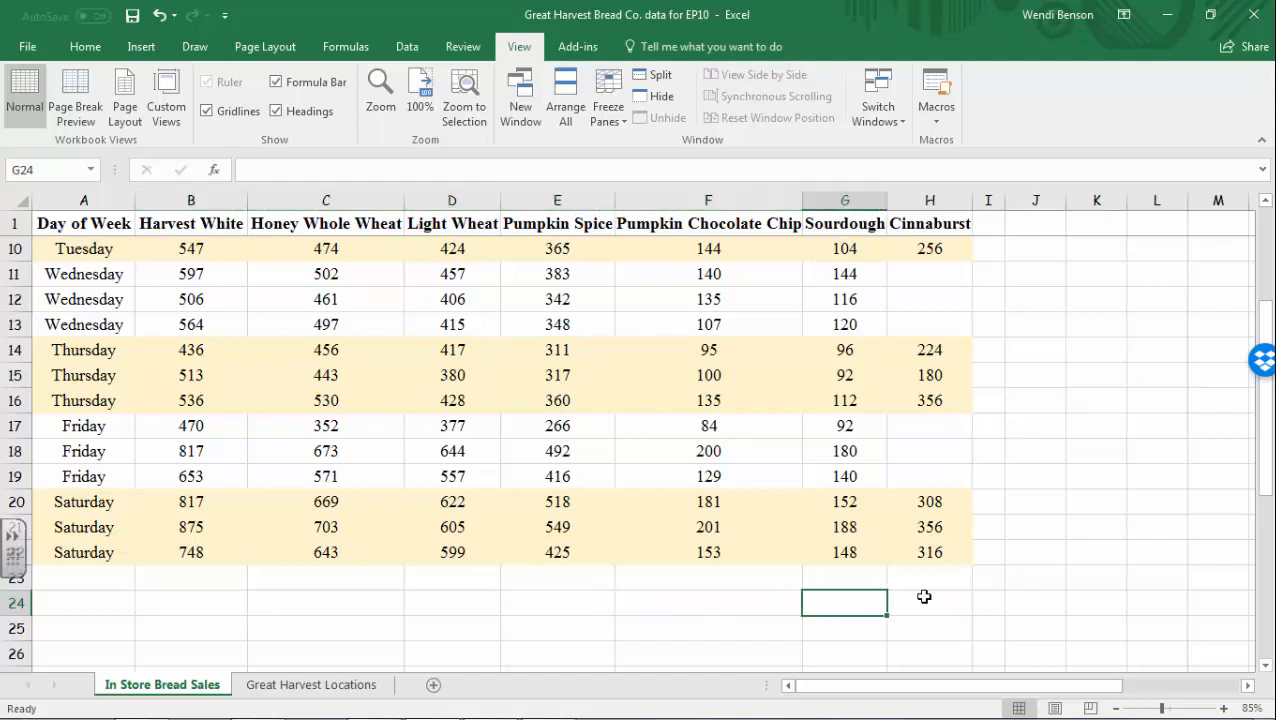
click(924, 596)
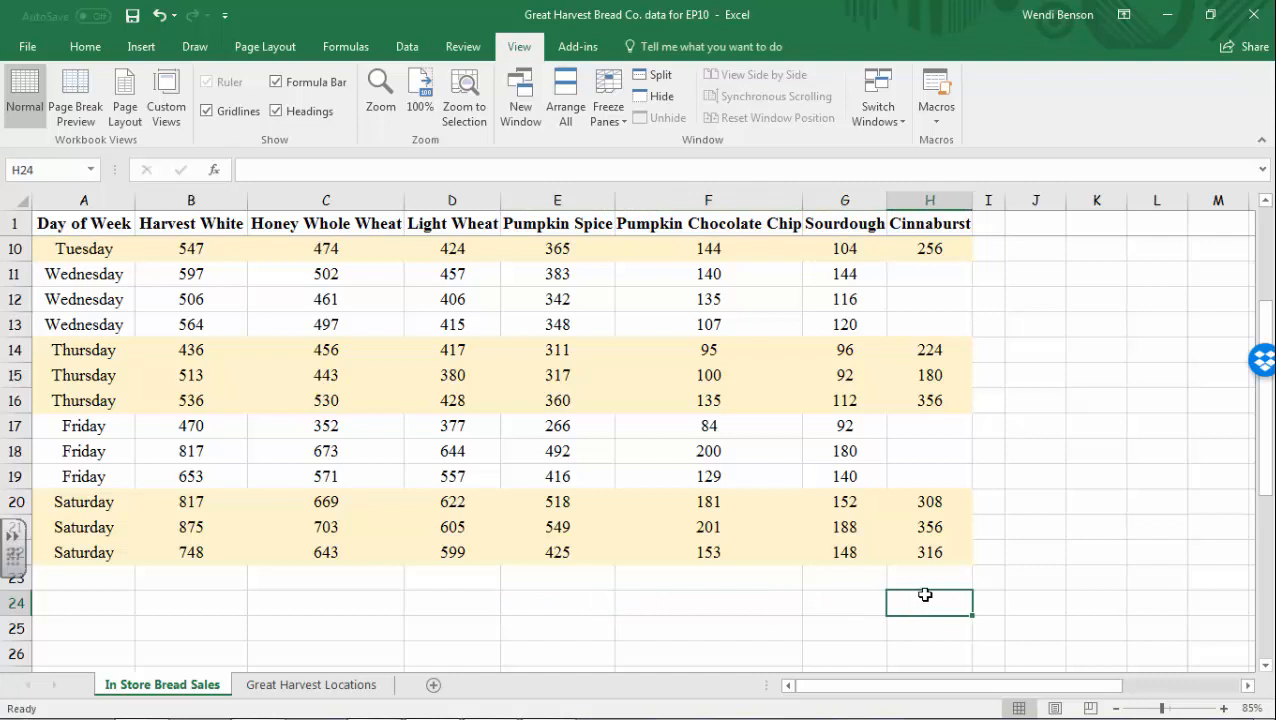
click(178, 609)
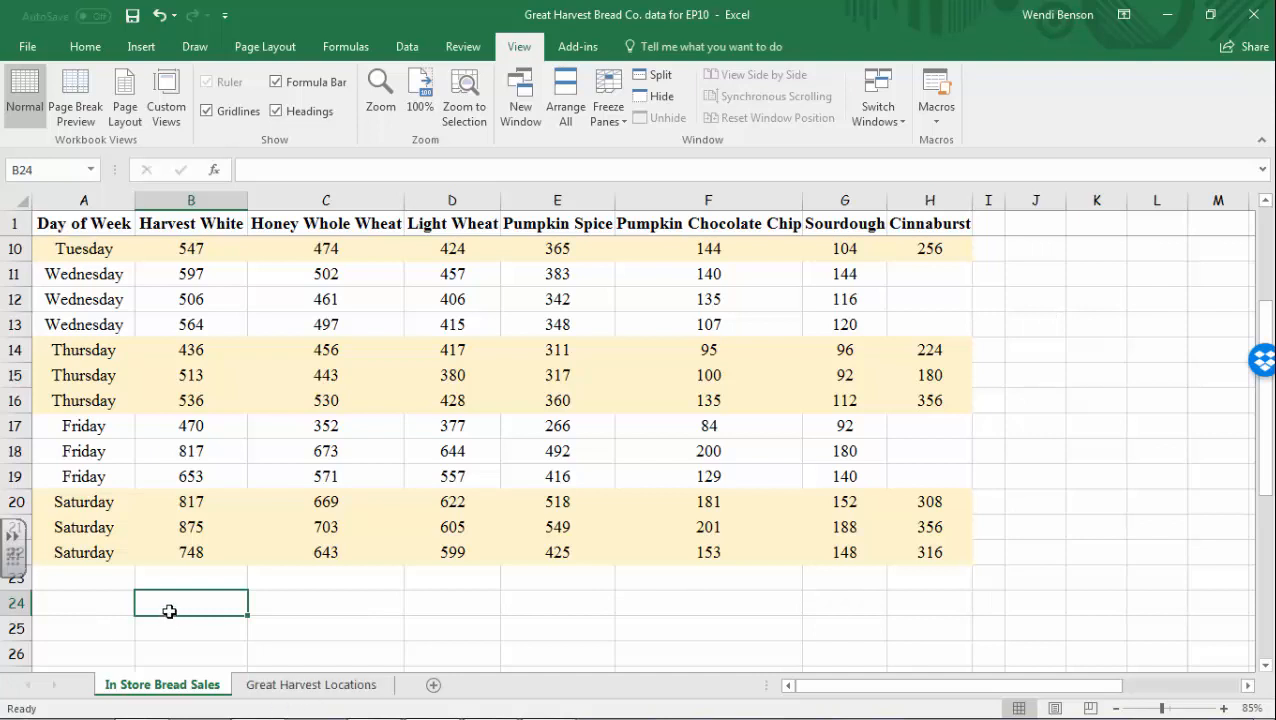
- Enter the label "Mean =" in cell A24, below the Day of Week data
scroll(200, 550, up, 3)
scroll(195, 545, down, 4)
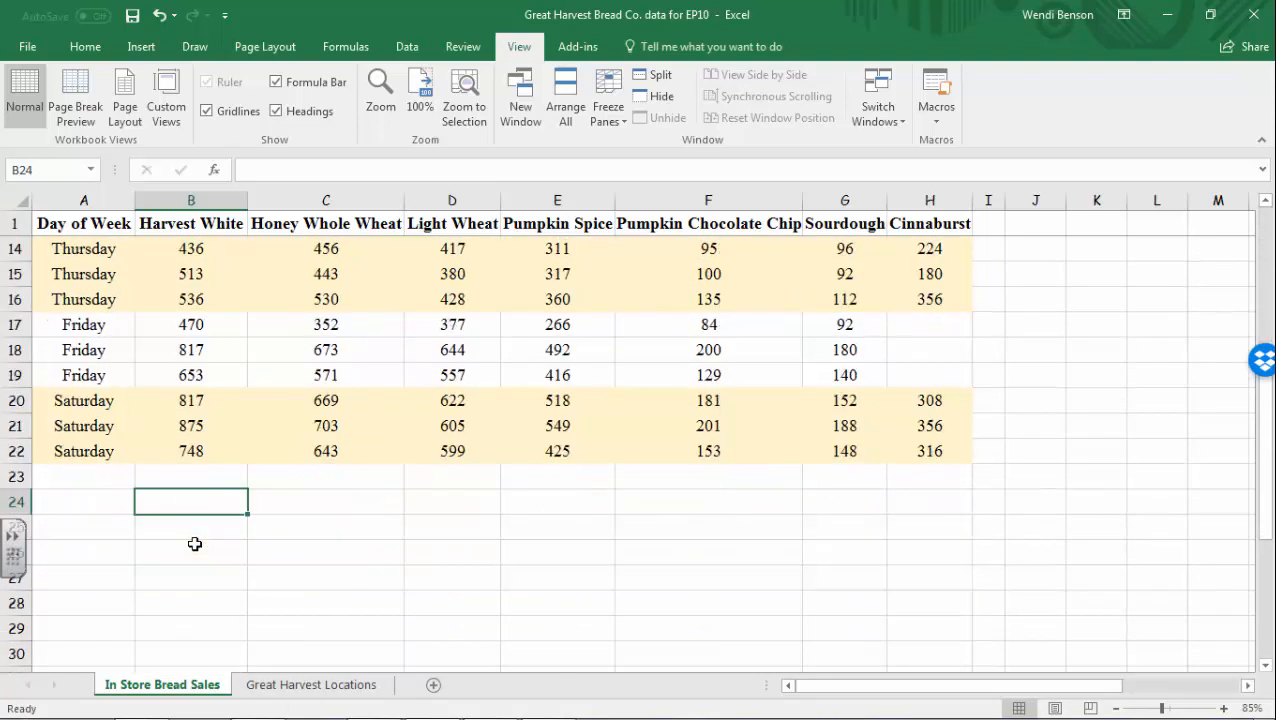
click(93, 510)
text(Mean =)
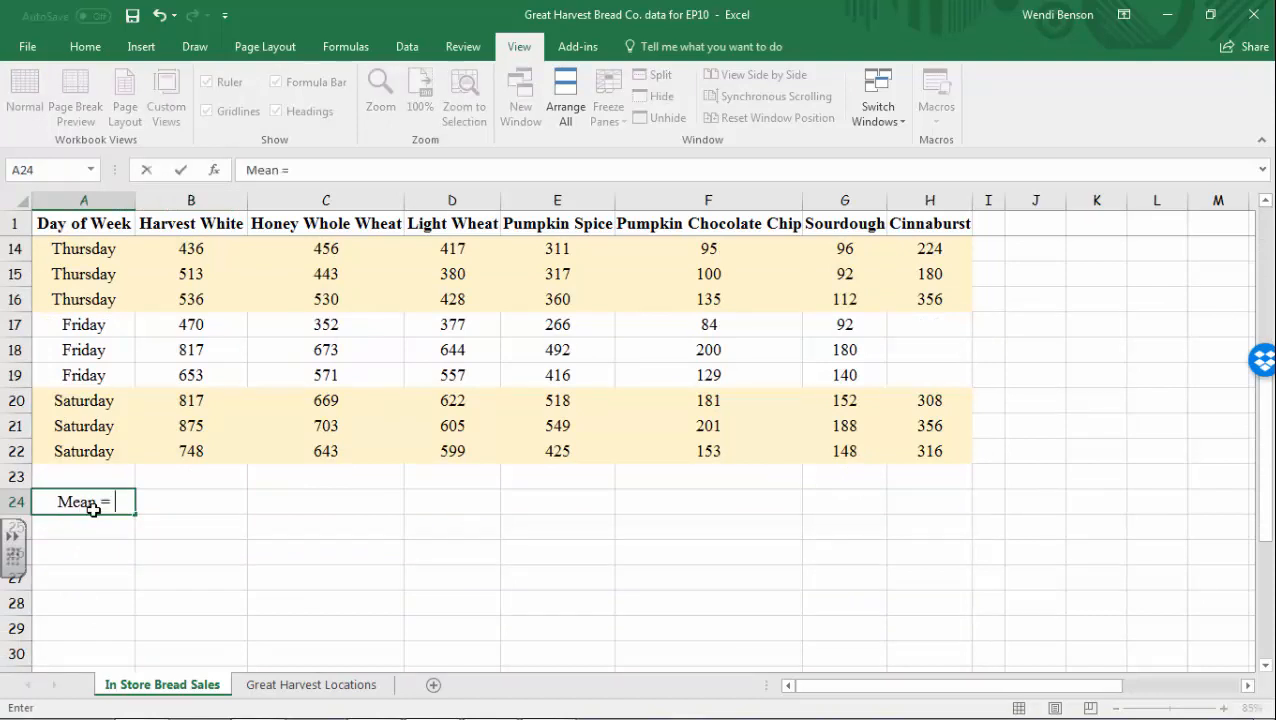
- Try to calculate the Harvest White mean in B24 with the plain range formula =B2:B22
click(222, 508)
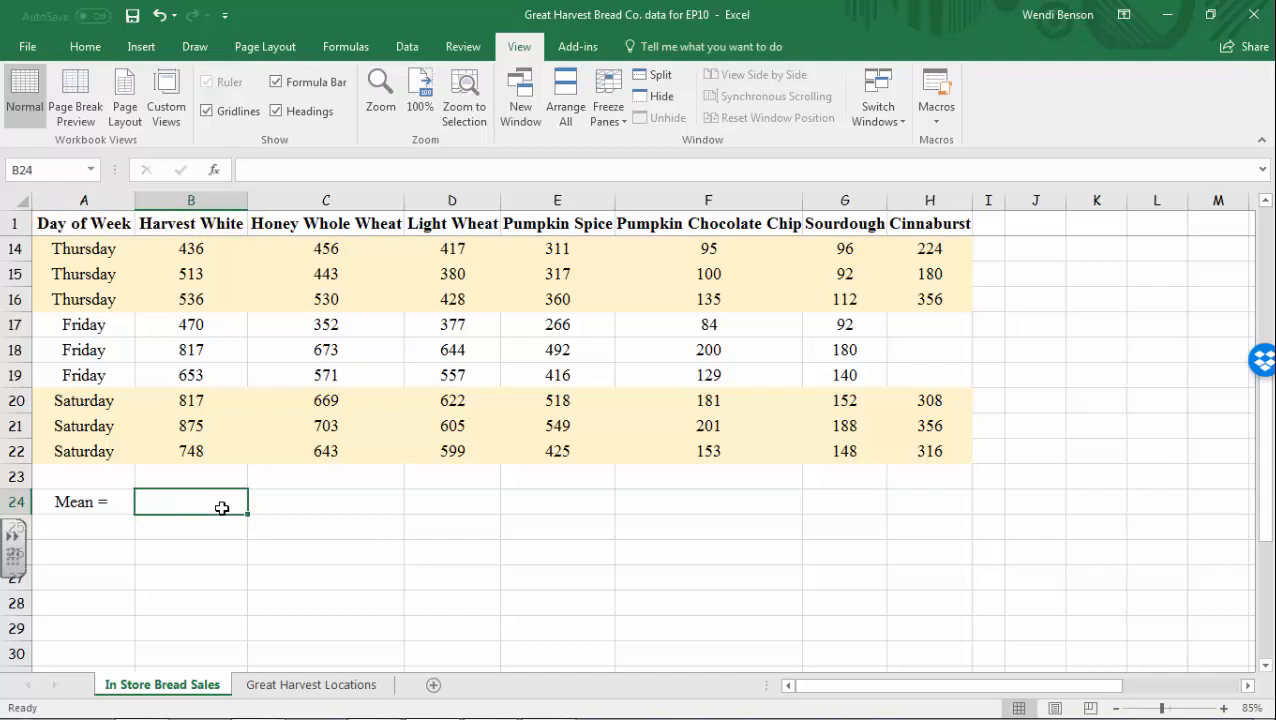
text(=)
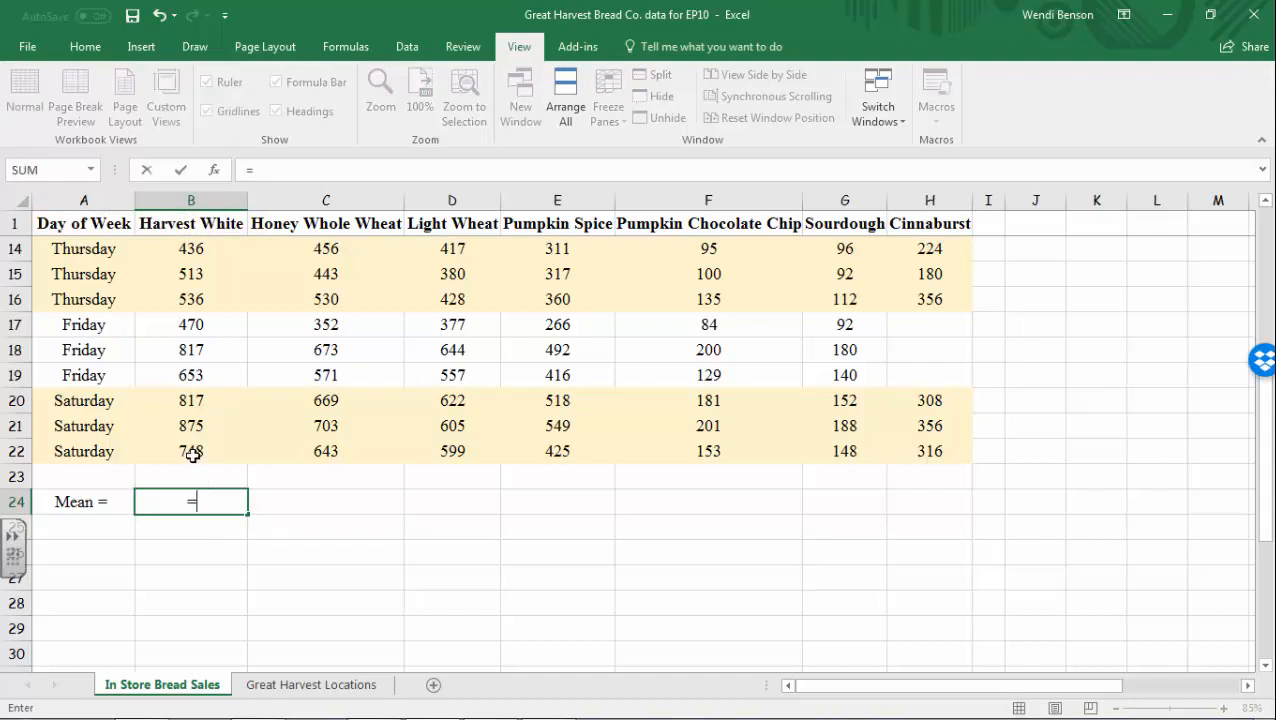
click(168, 451)
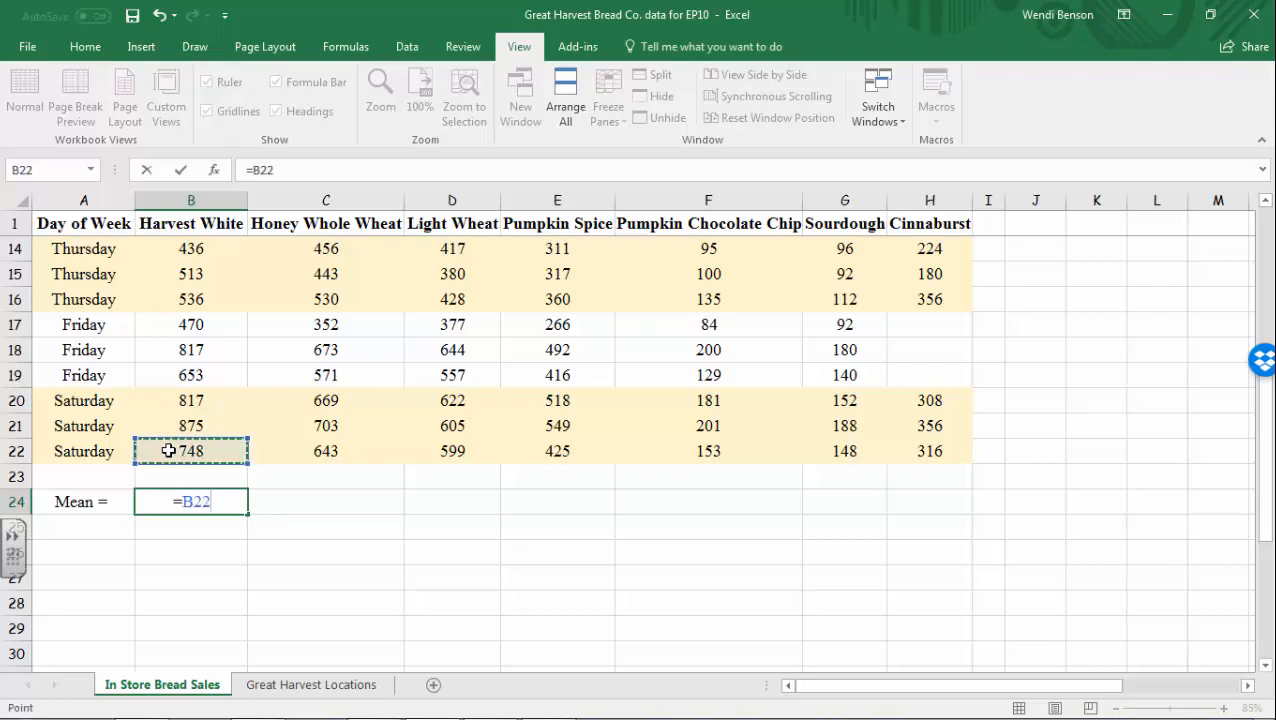
scroll(168, 451, up, 4)
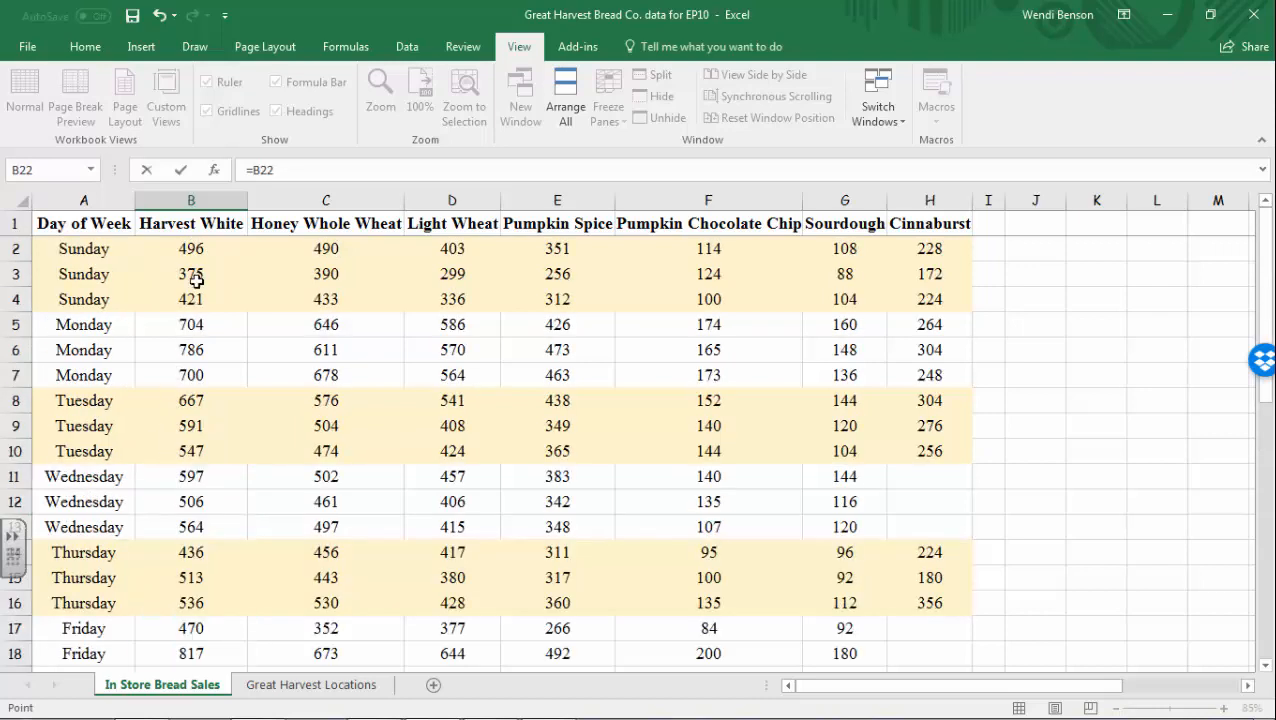
shift+click(192, 248)
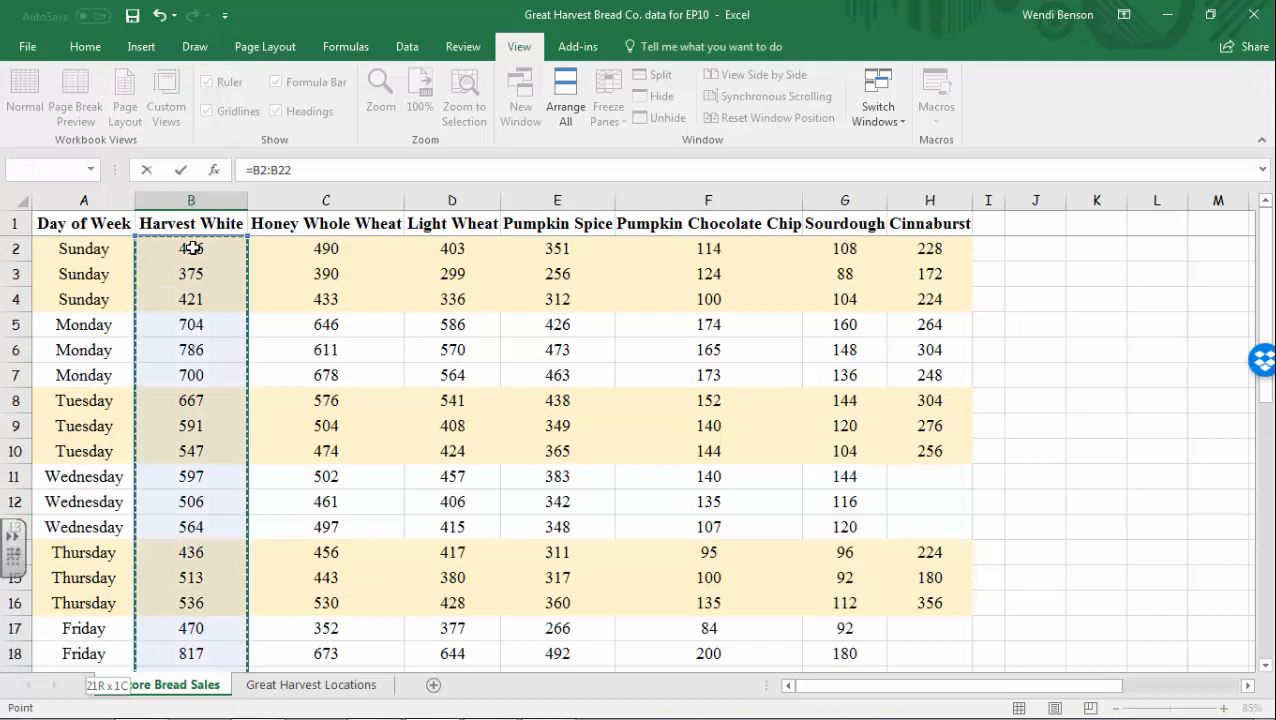
drag(192, 248, 177, 618)
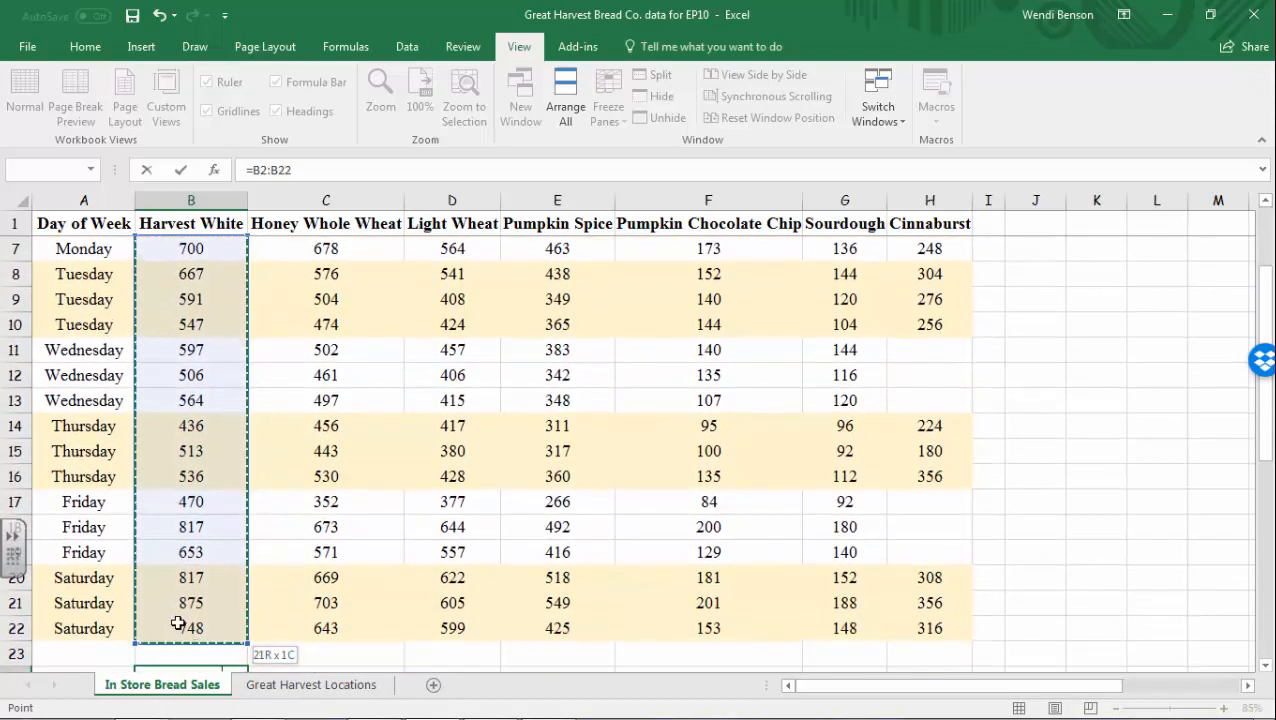
key(Return)
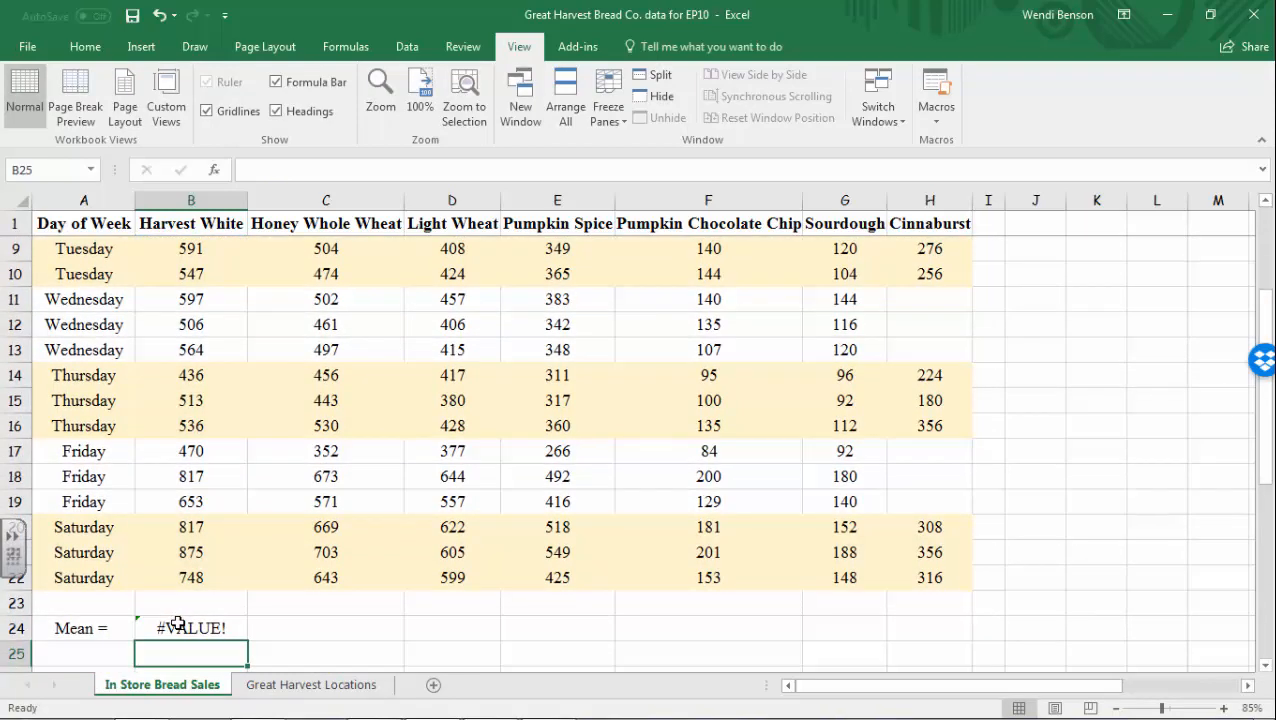
- Calculate the Harvest White mean in B24 with the formula =AVERAGE(B2:B22)
click(165, 628)
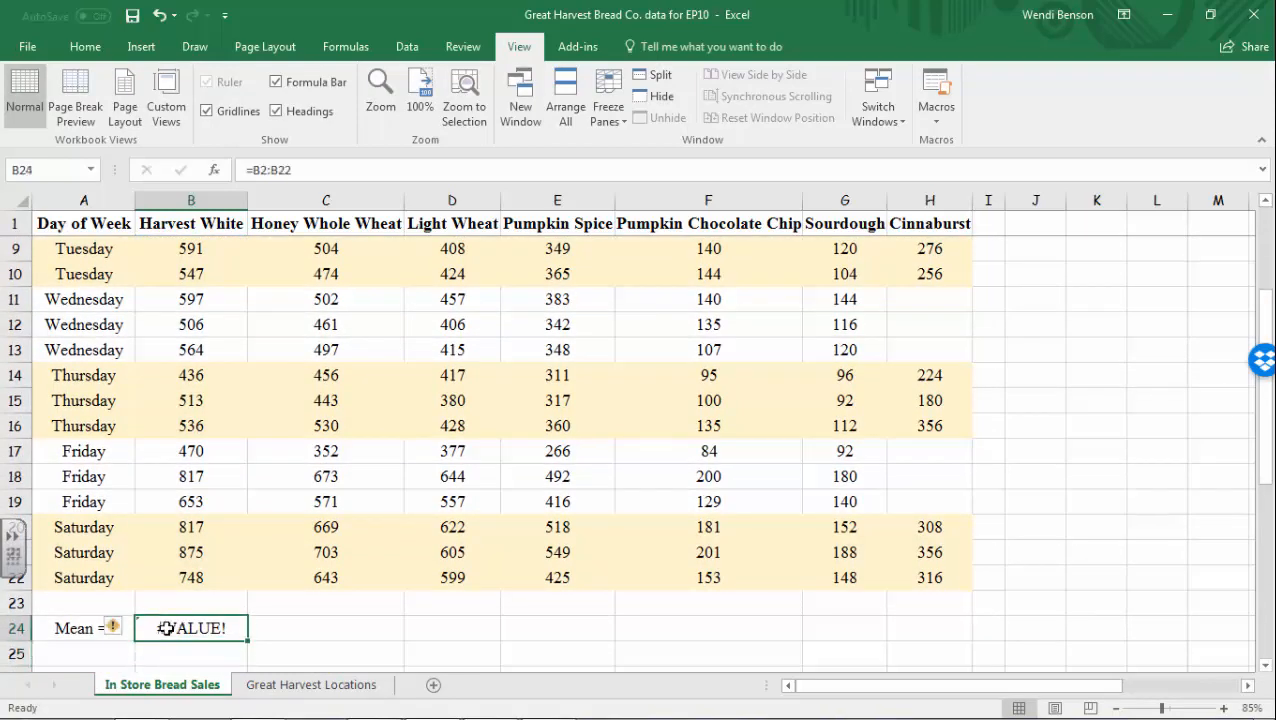
text(=)
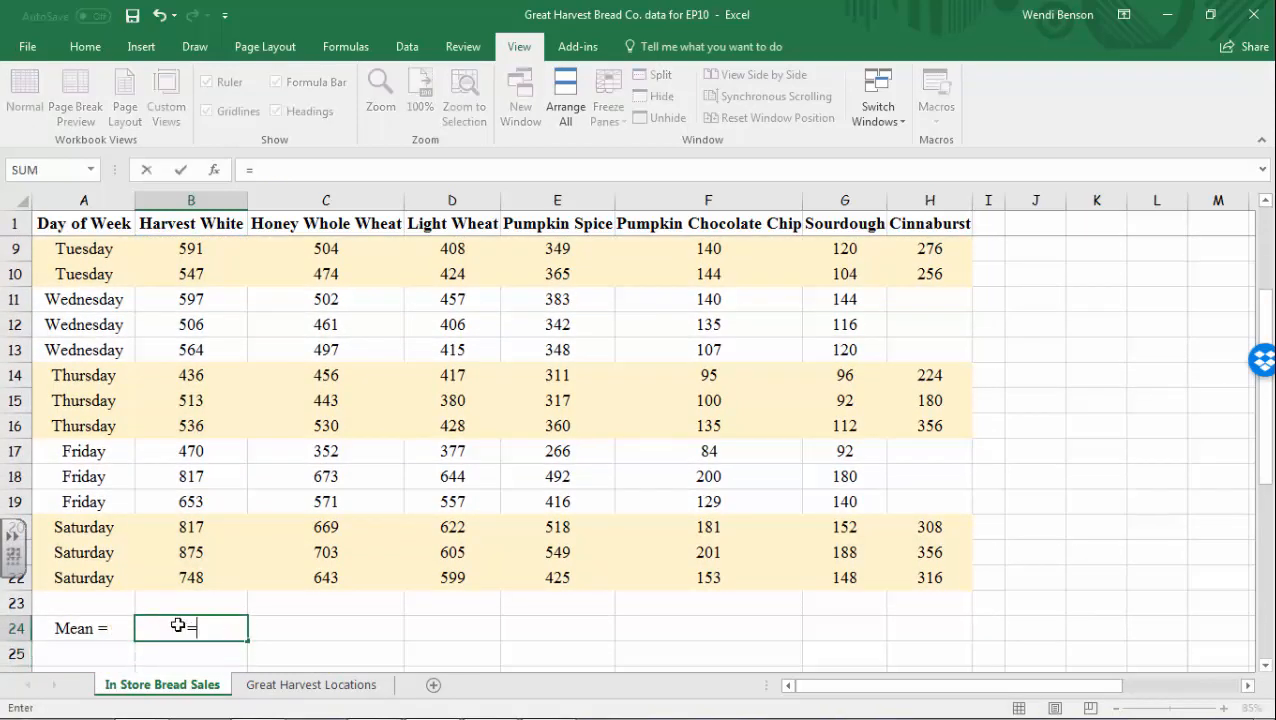
text(av)
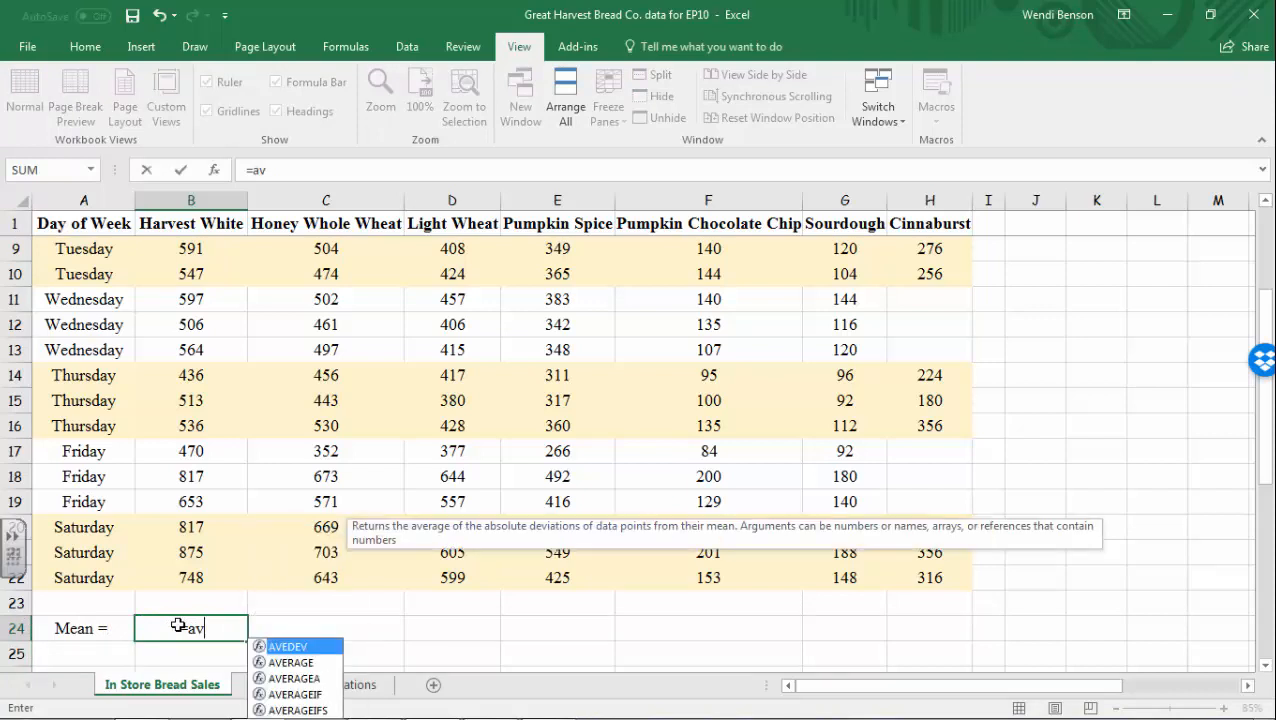
double_click(304, 664)
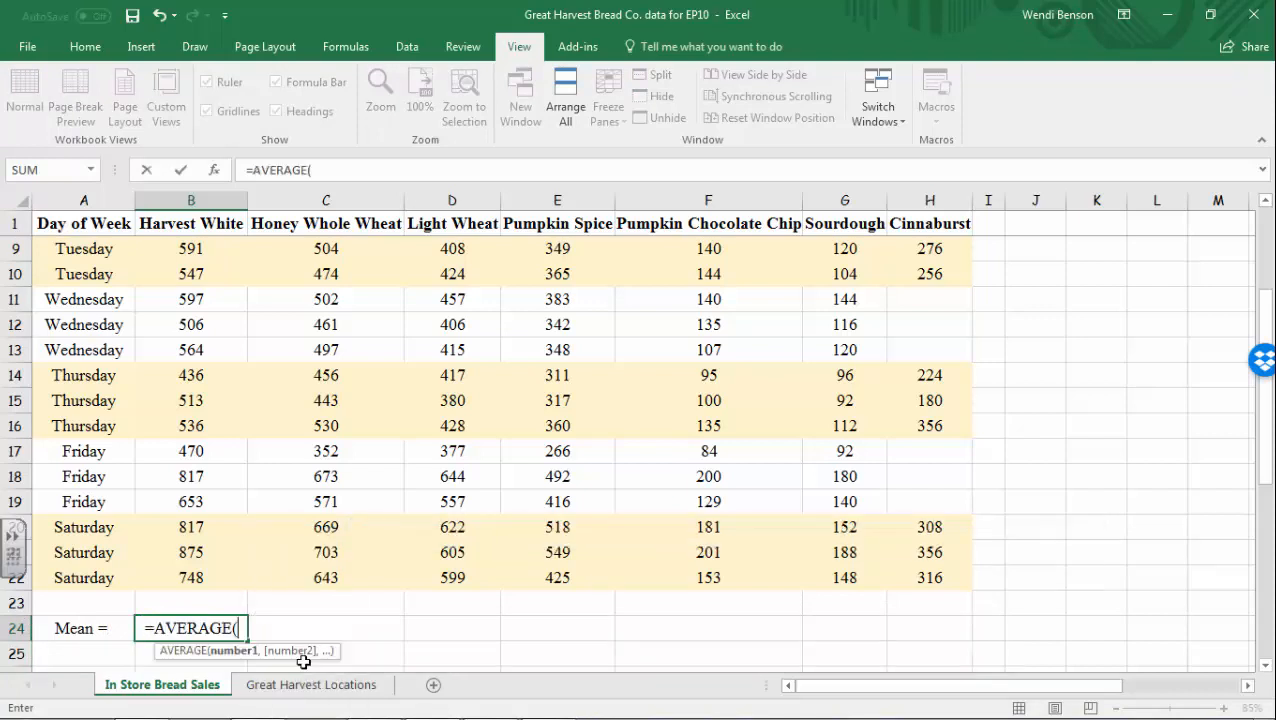
click(200, 578)
scroll(199, 578, up, 3)
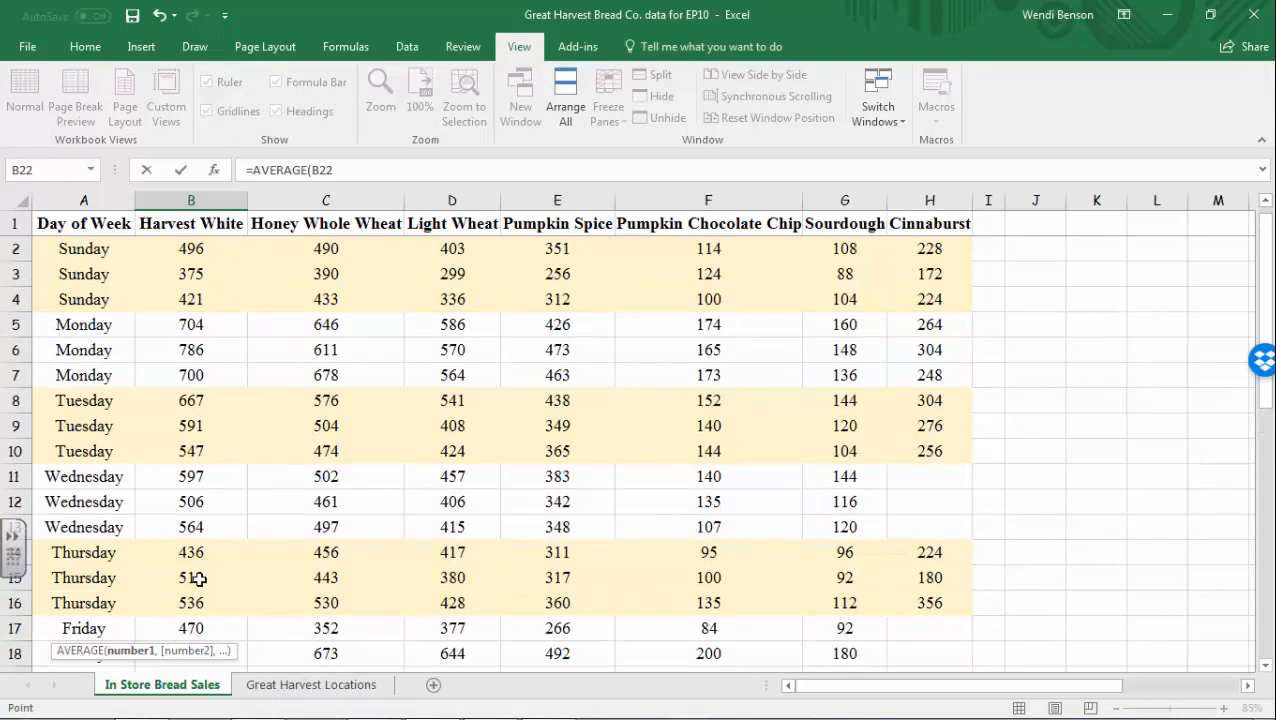
shift+click(199, 250)
key(Return)
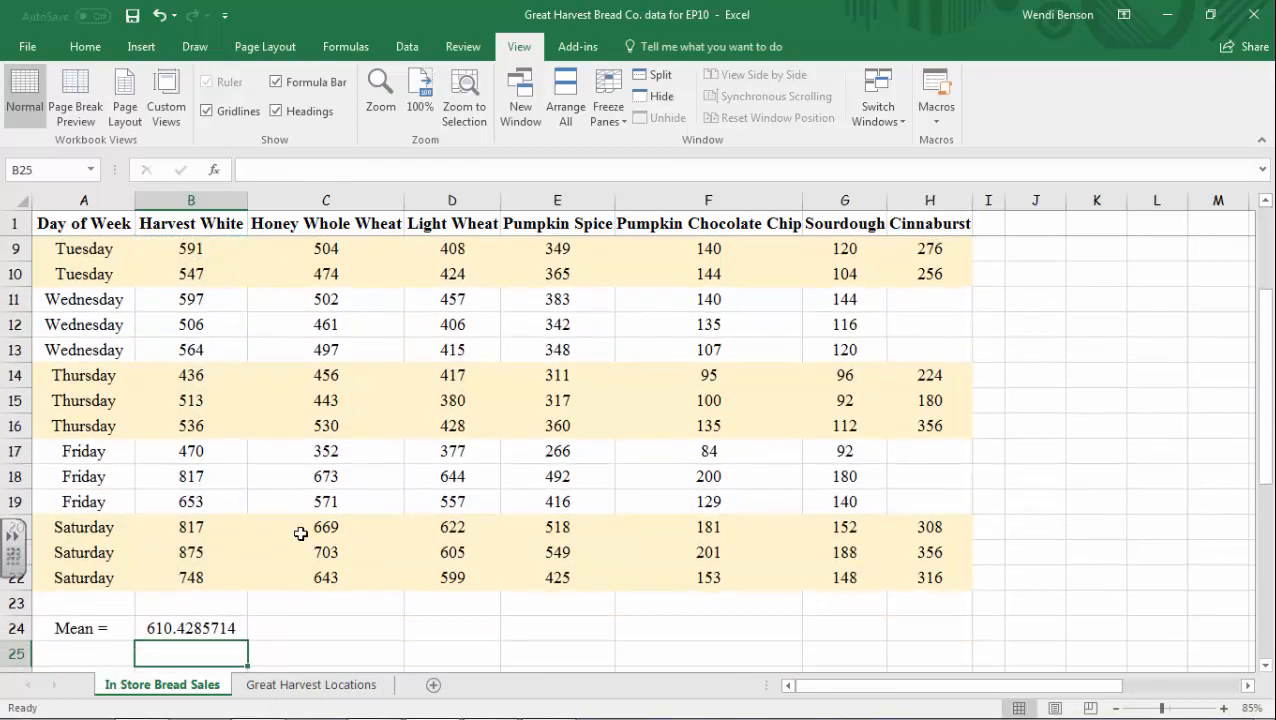
- Fill the AVERAGE formula from B24 across to H24 to calculate the mean of every other bread type
scroll(310, 562, down, 1)
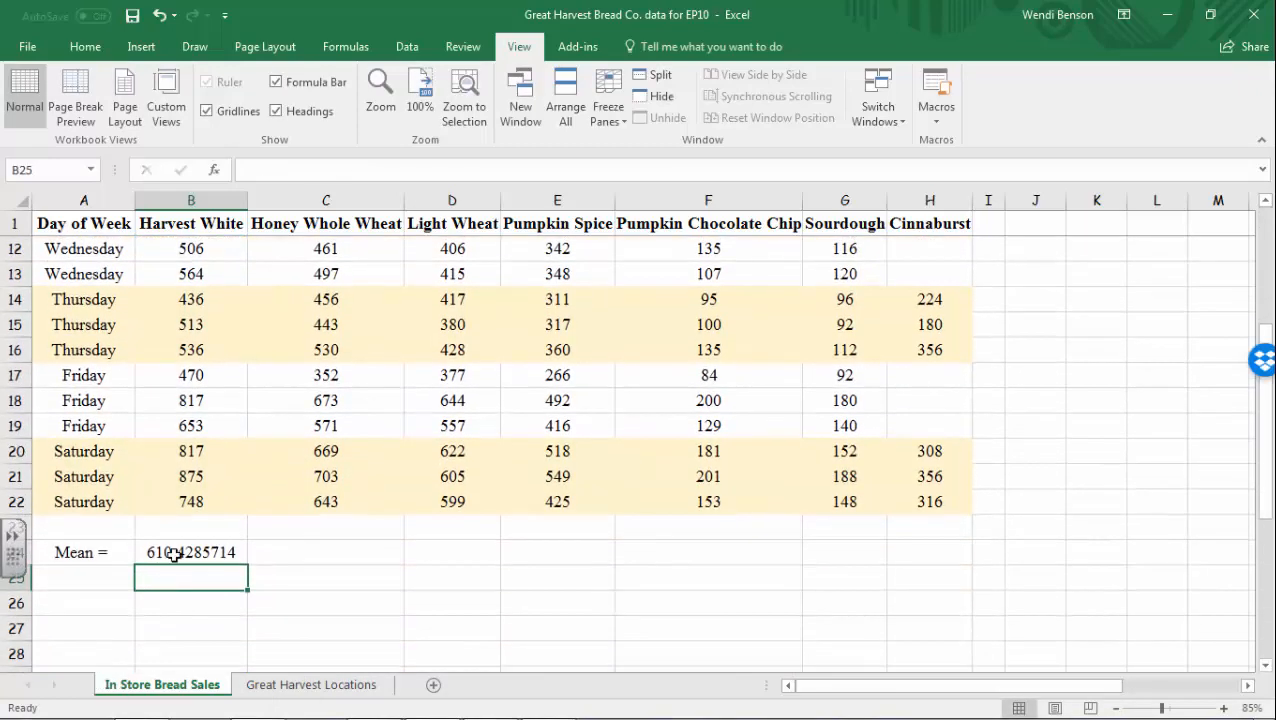
click(175, 555)
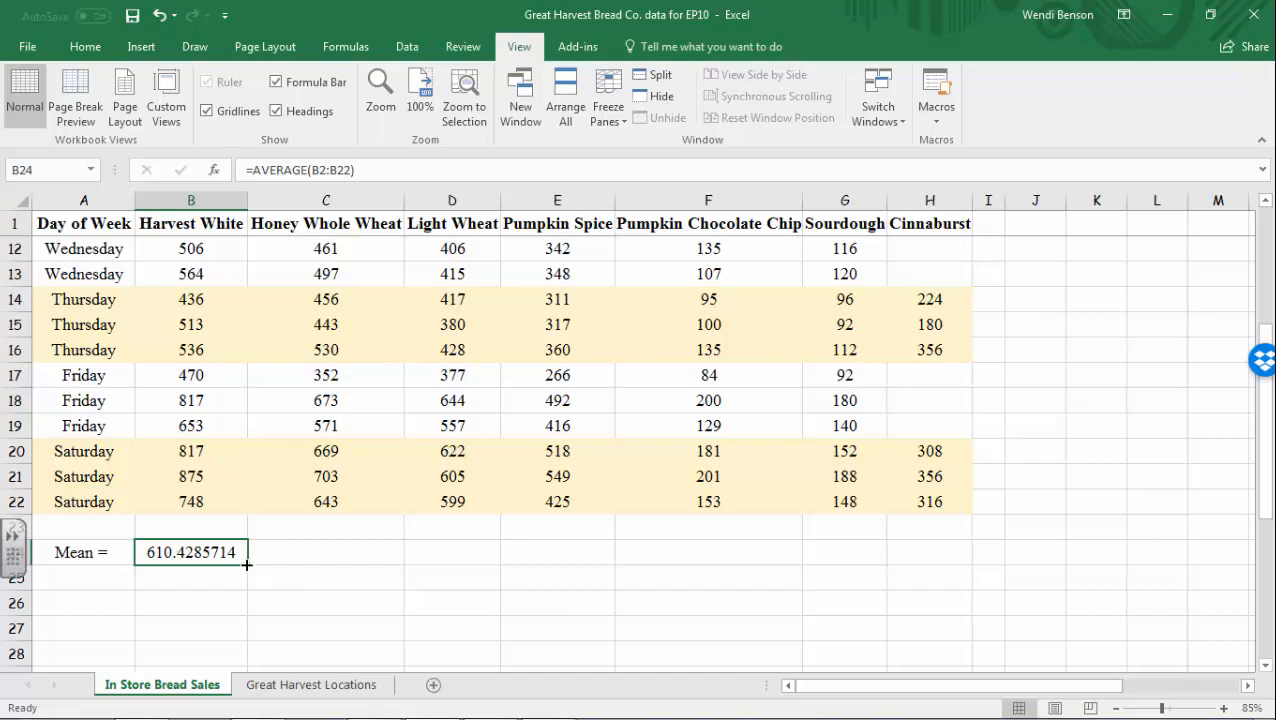
drag(246, 565, 940, 573)
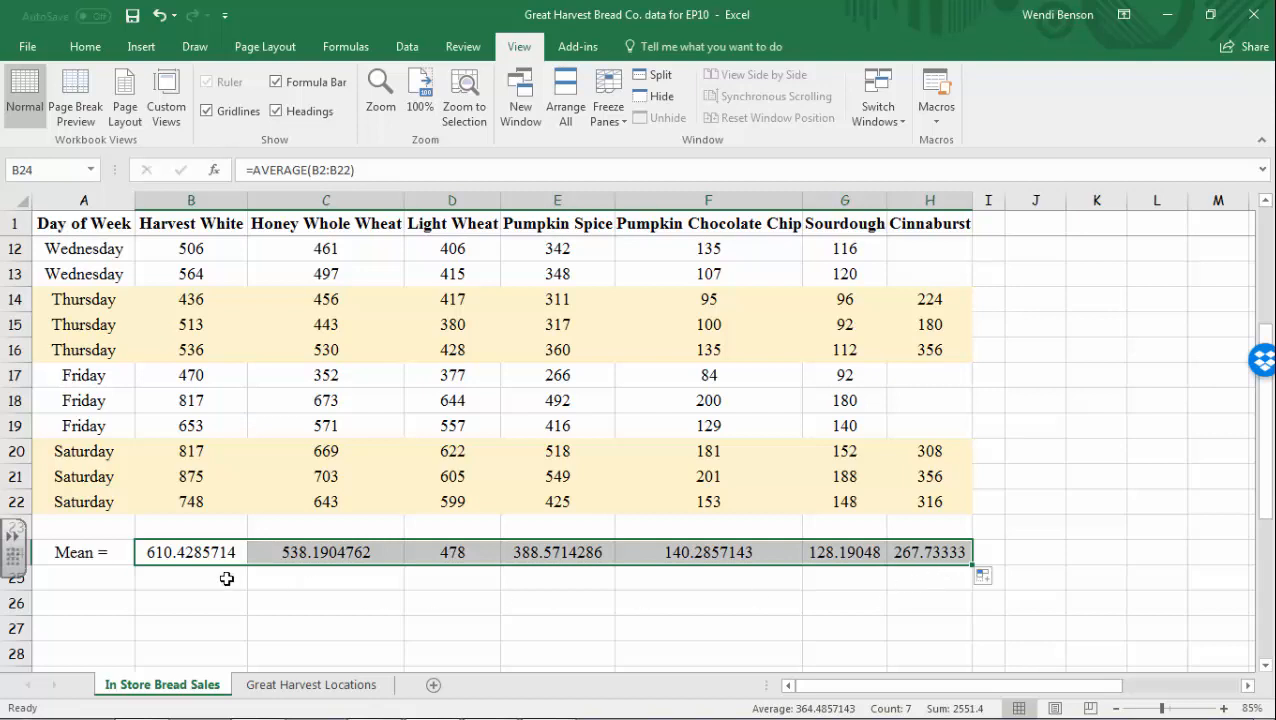
- Examine the copied AVERAGE formulas in C24 through F24 and compare the Pumpkin Chocolate Chip range with its column data
click(313, 560)
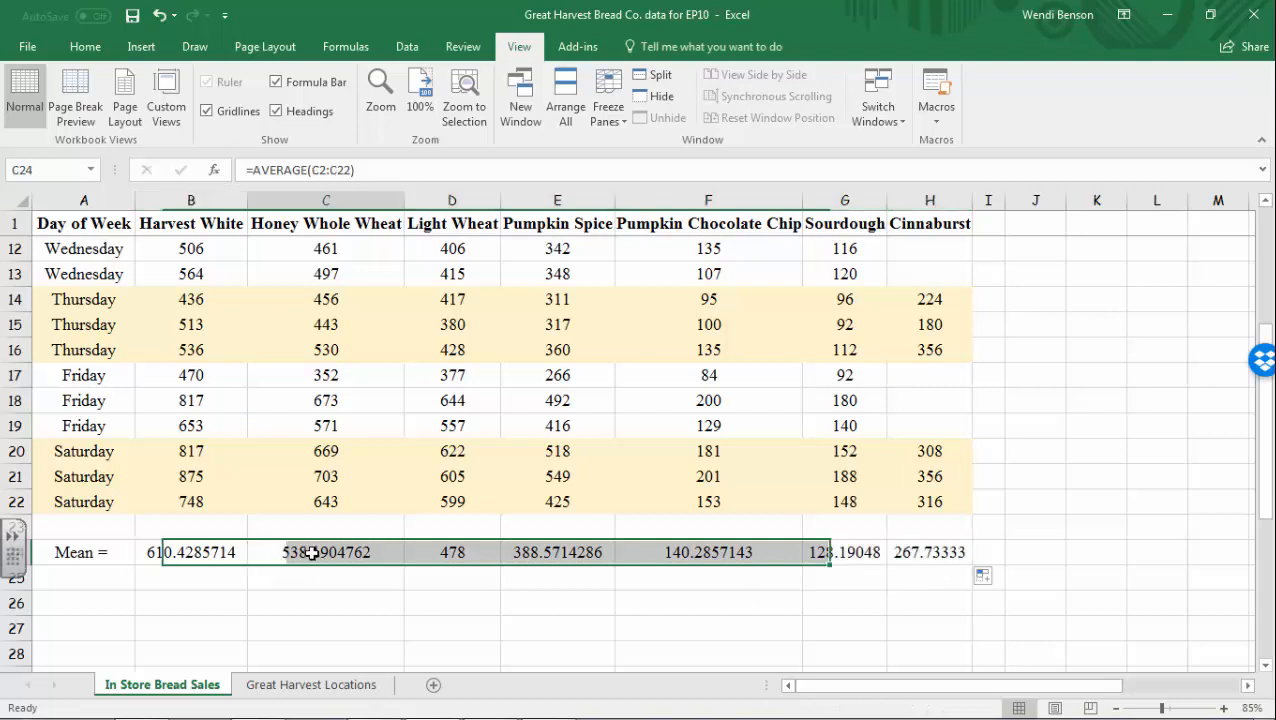
click(455, 558)
click(560, 558)
click(663, 550)
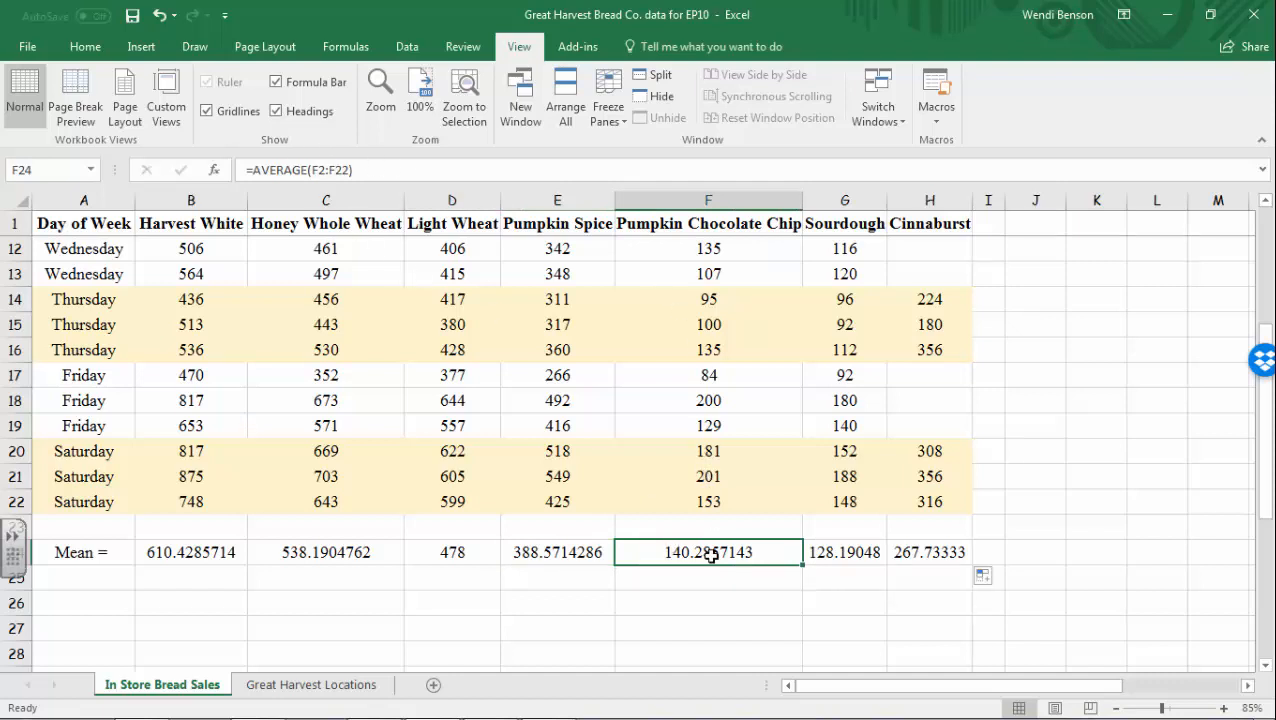
scroll(666, 413, up, 4)
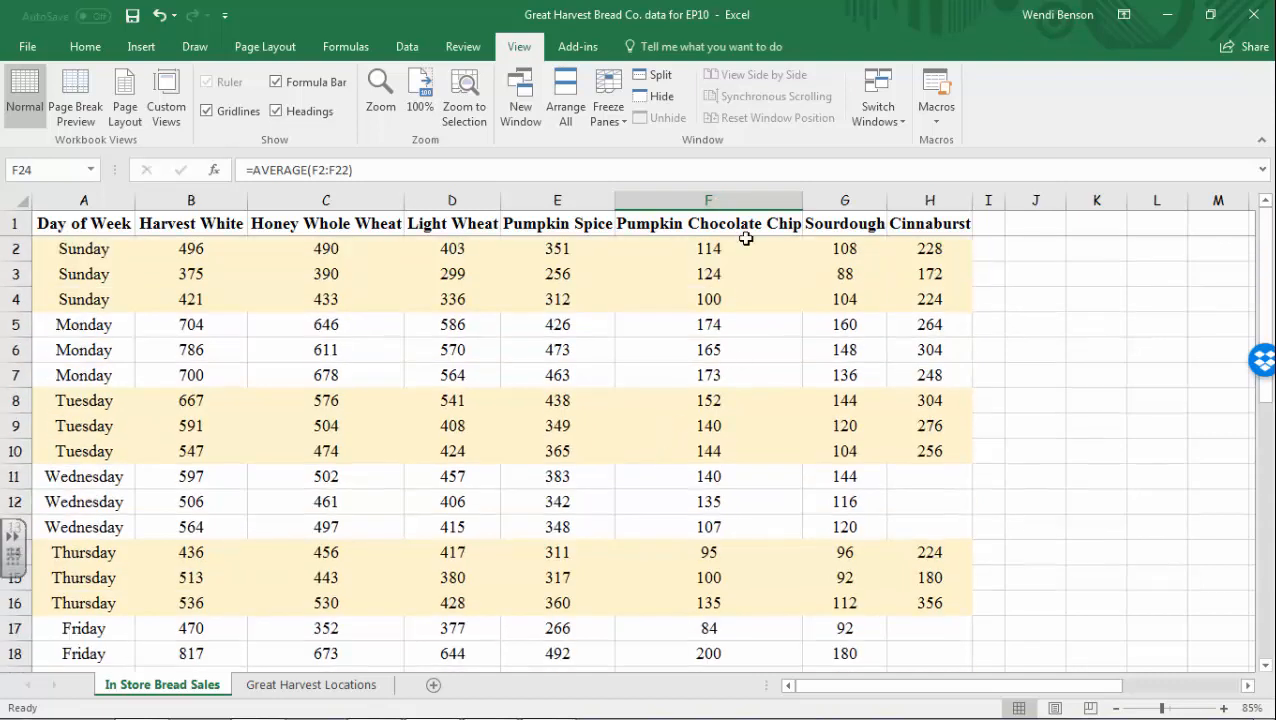
scroll(717, 332, down, 4)
scroll(717, 332, down, 2)
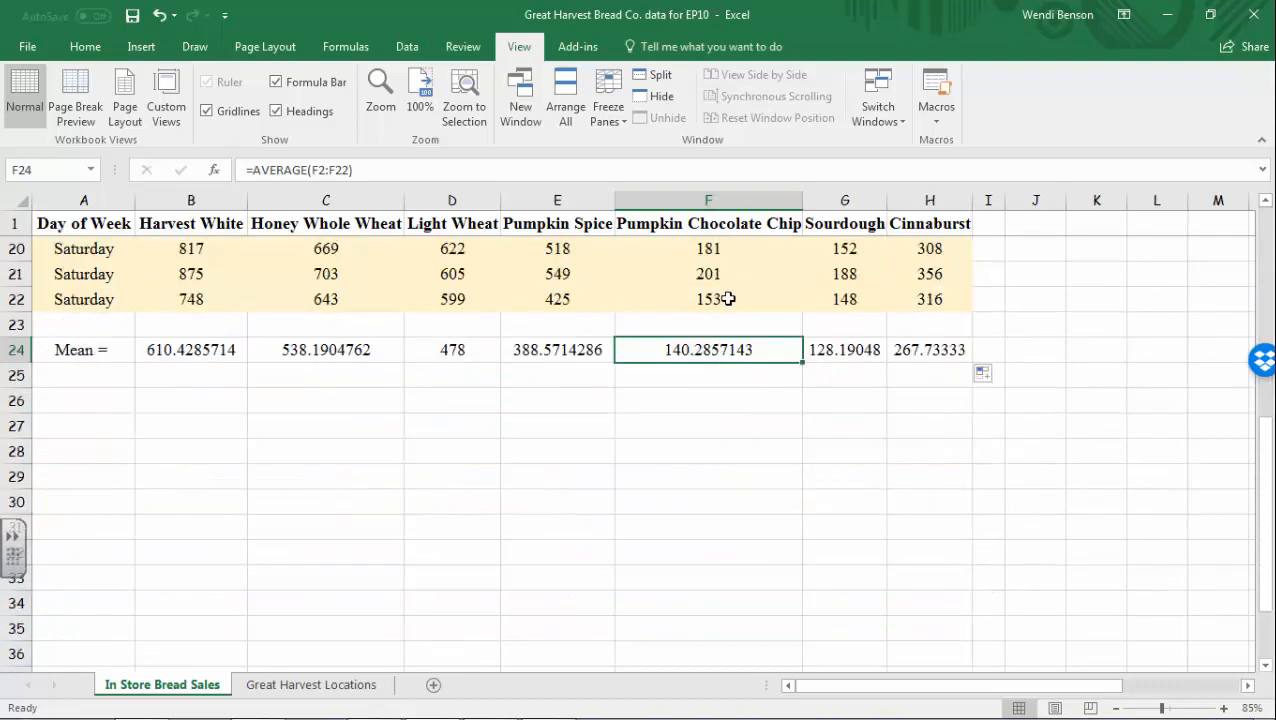
scroll(729, 296, up, 2)
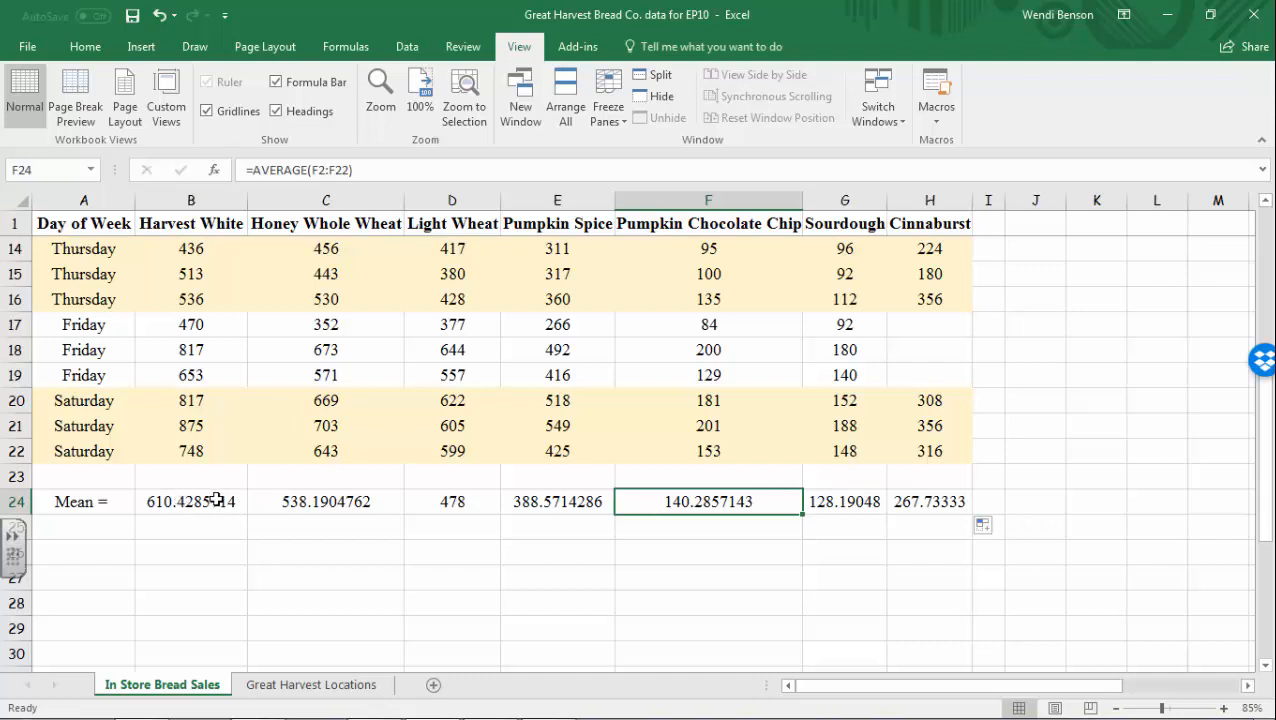
- Undo the previous fill and copy the AVERAGE formula from B24 across B24:H24 with the Fill Right command
click(158, 15)
drag(168, 505, 918, 495)
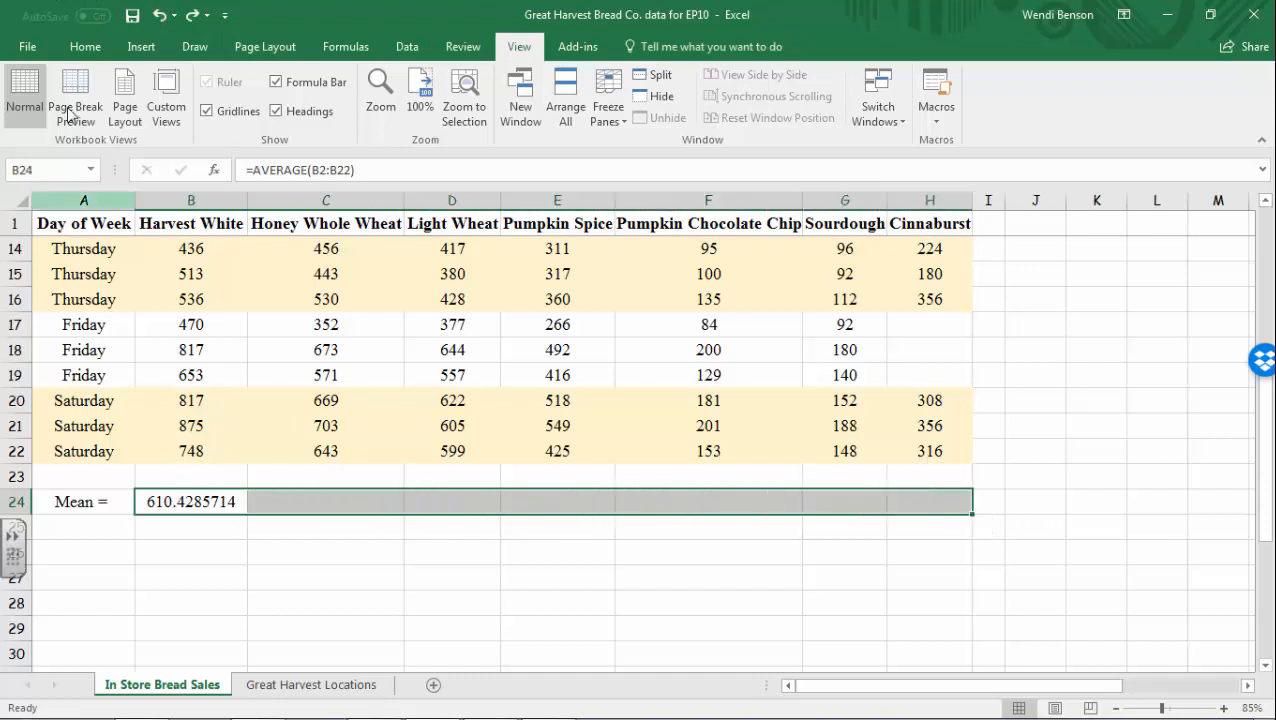
click(84, 47)
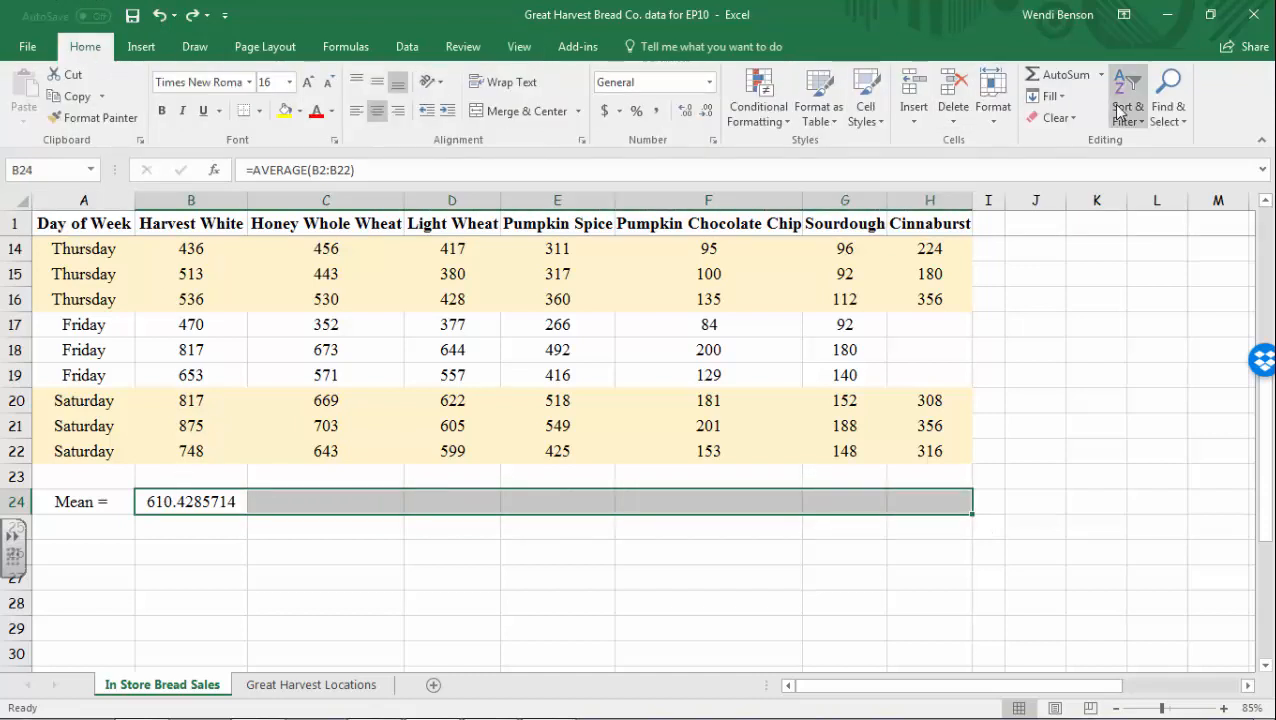
click(1050, 96)
click(1067, 143)
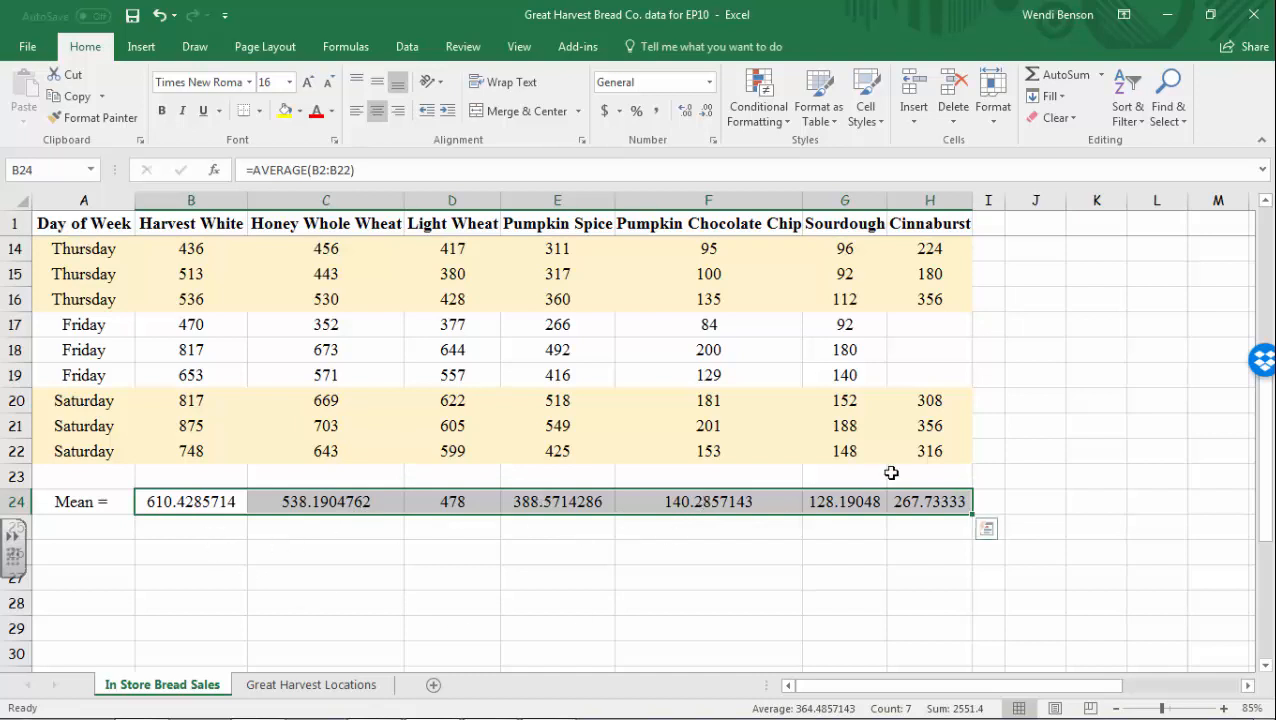
- Enter the label "z =" in A25 and select the bread means in B24:H24
click(61, 527)
text(z =)
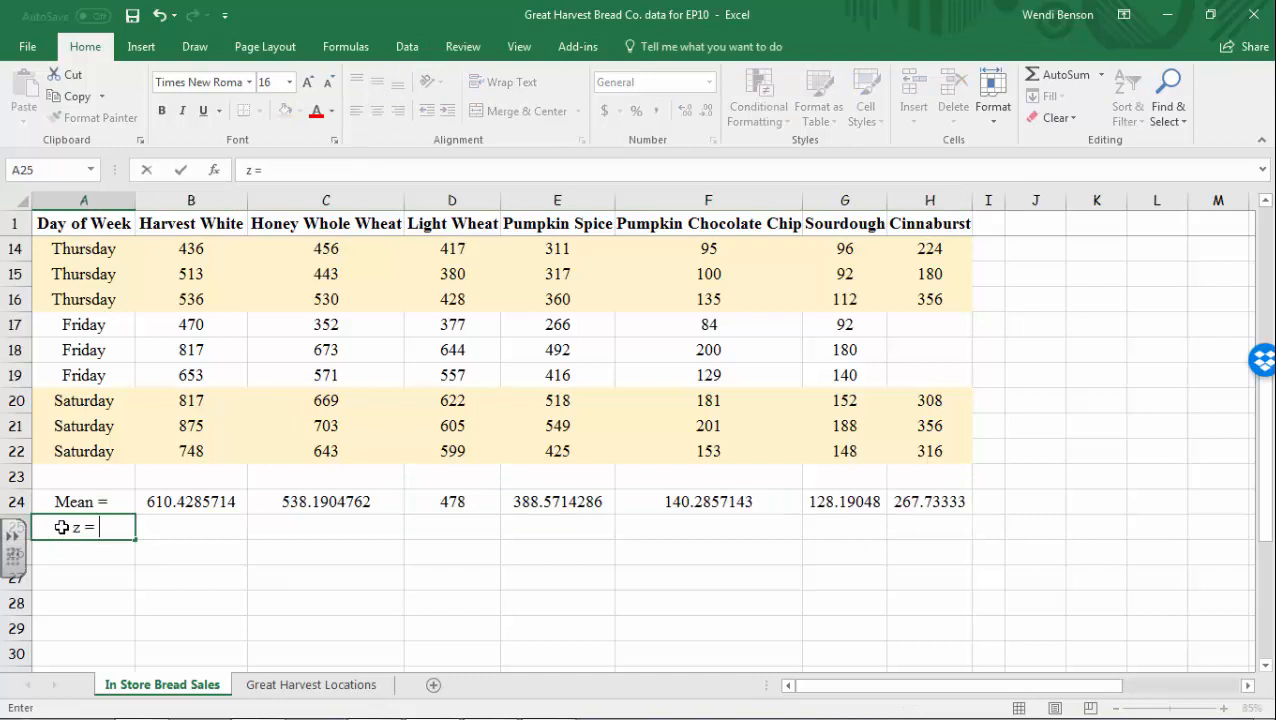
drag(170, 510, 925, 502)
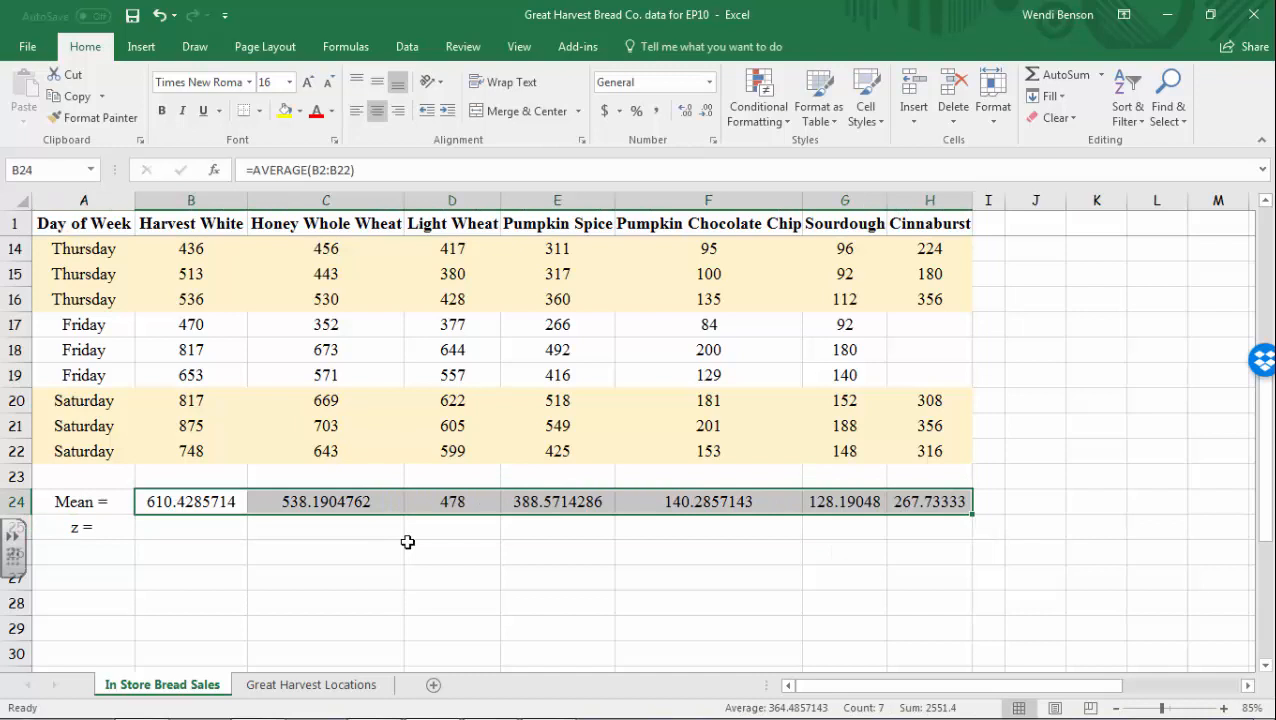
- Enter the labels "Mean of Means =" in A27 and "SD =" in A28, auto-fitting column A to the text
click(104, 580)
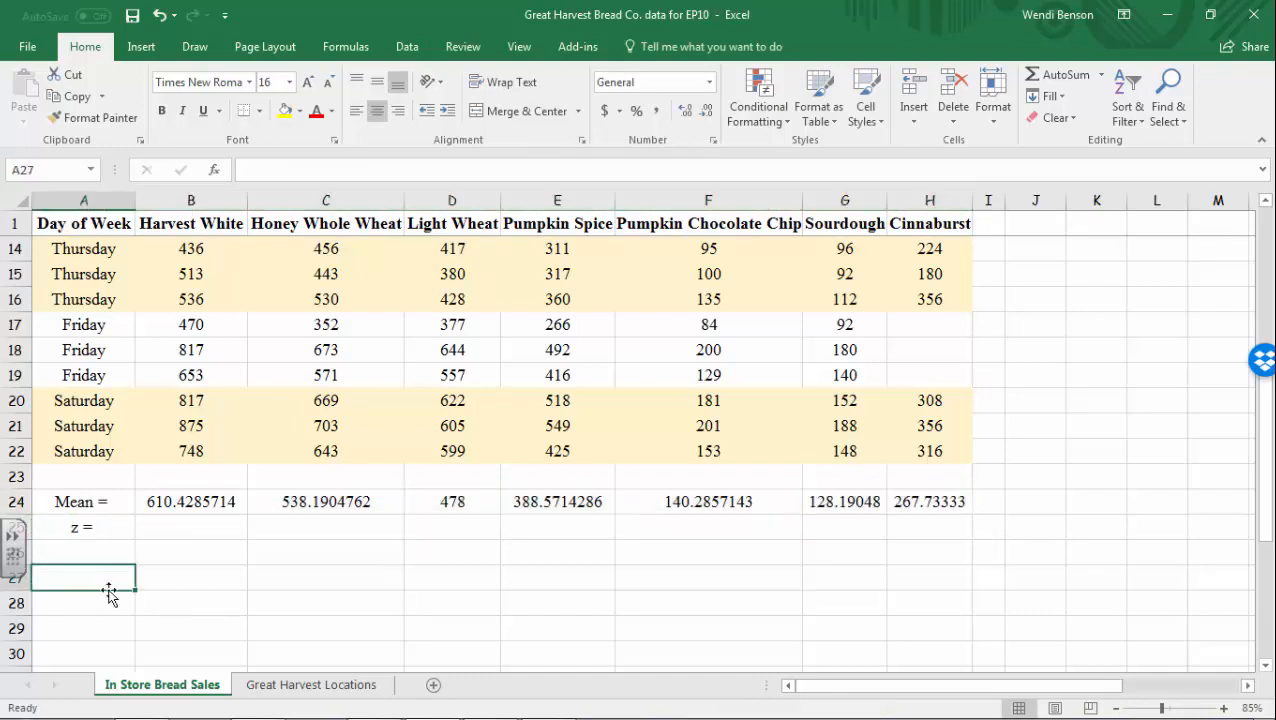
text(Mean )
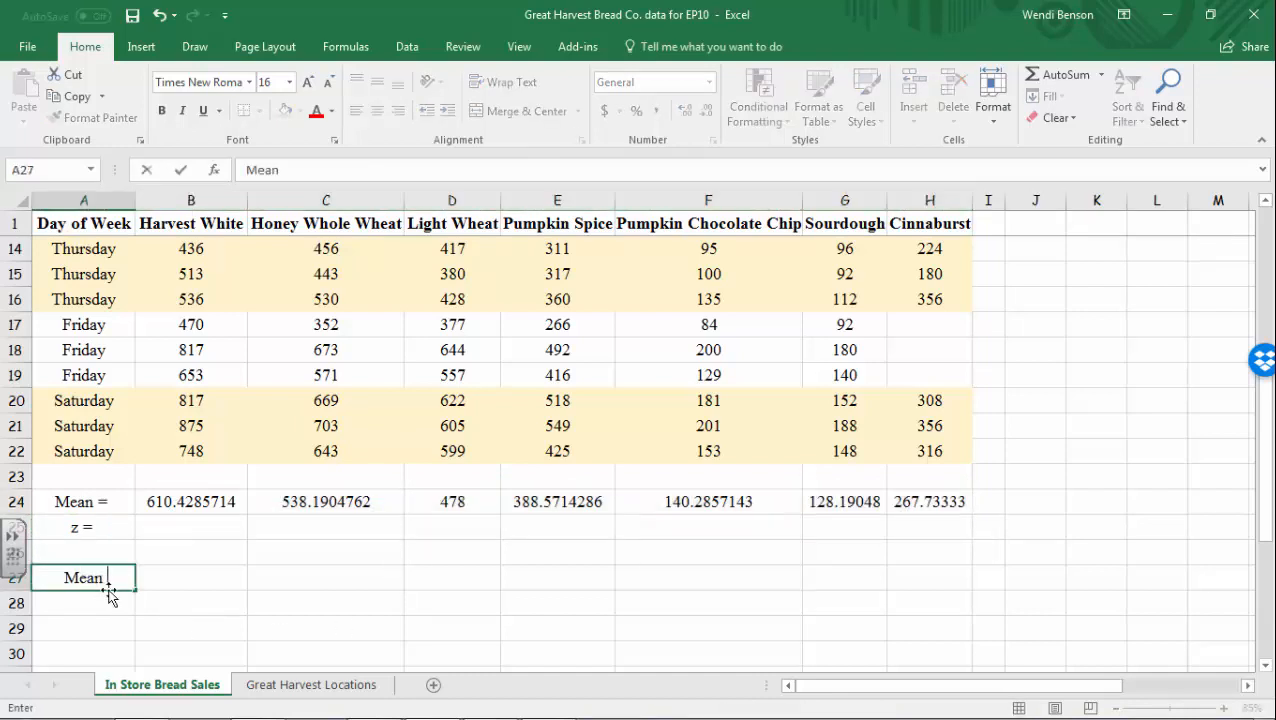
text(of Means)
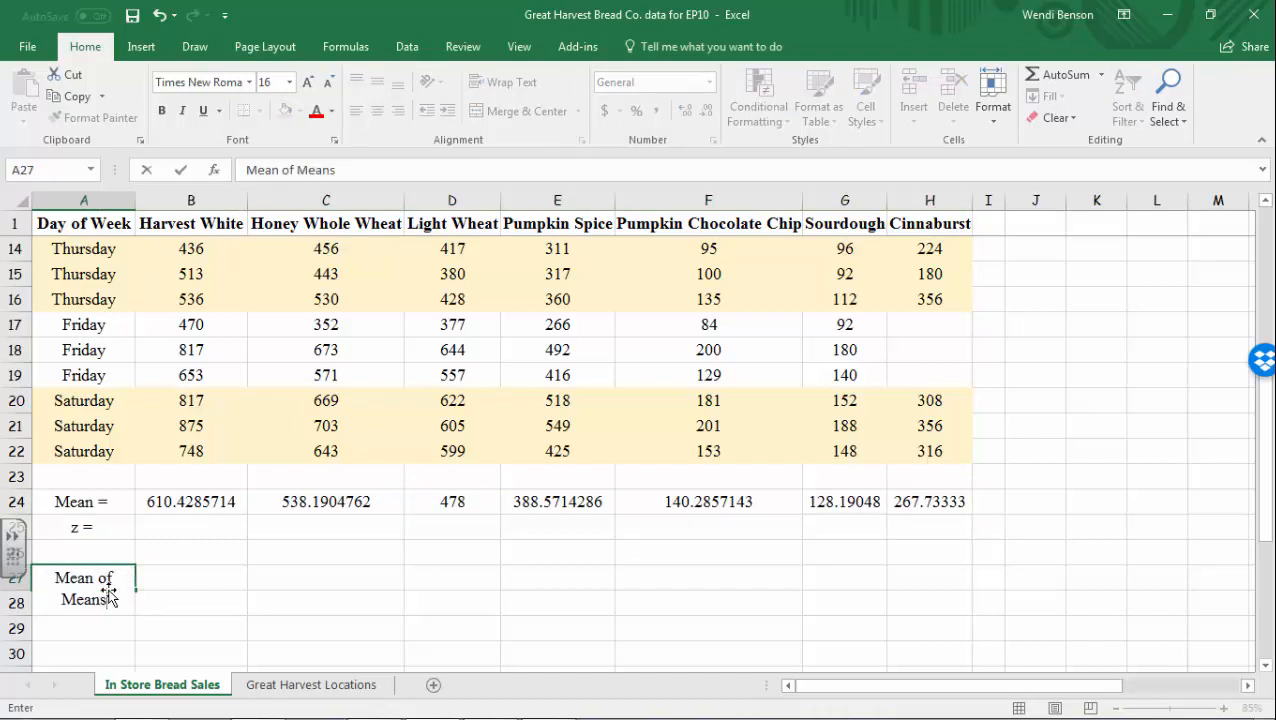
text( =)
click(399, 599)
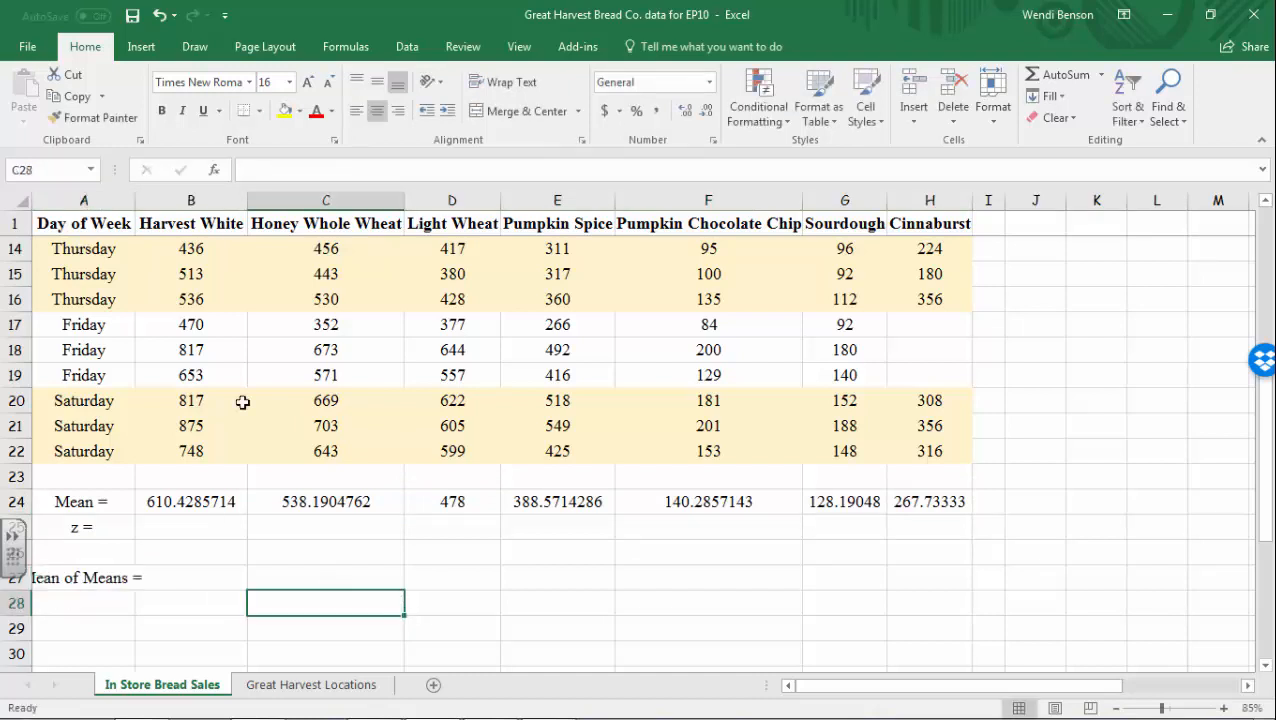
double_click(134, 200)
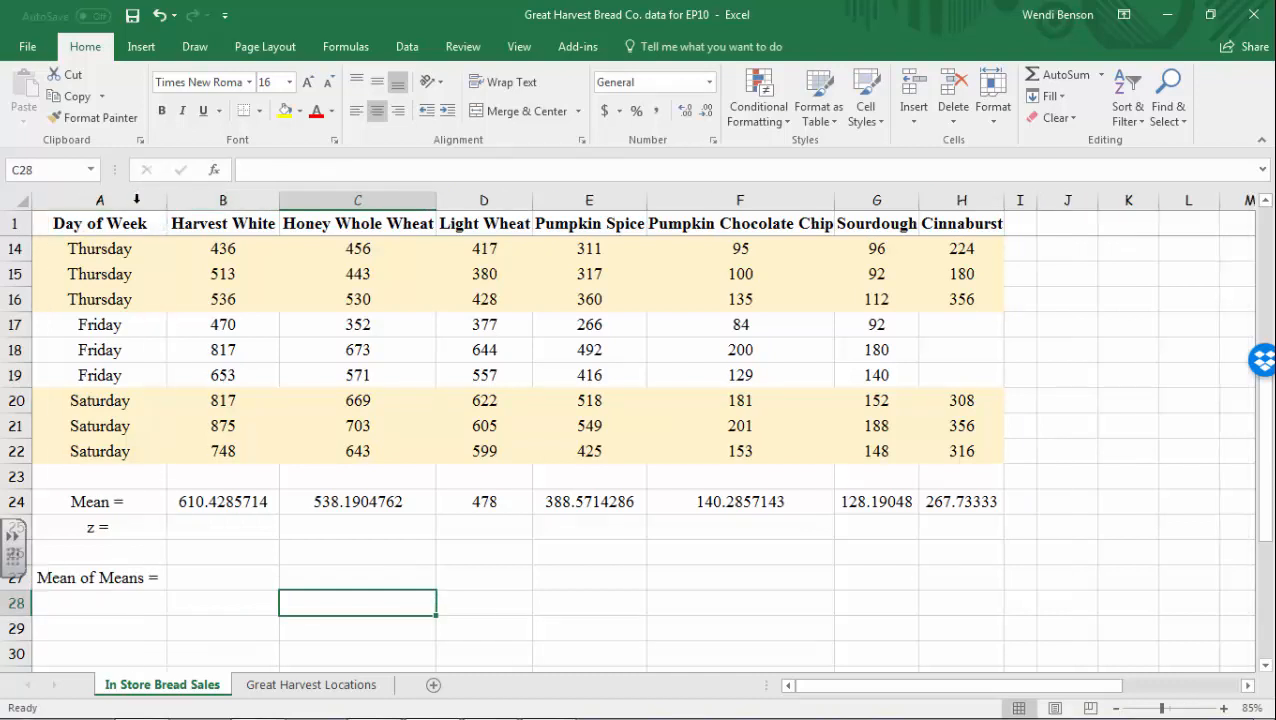
click(131, 601)
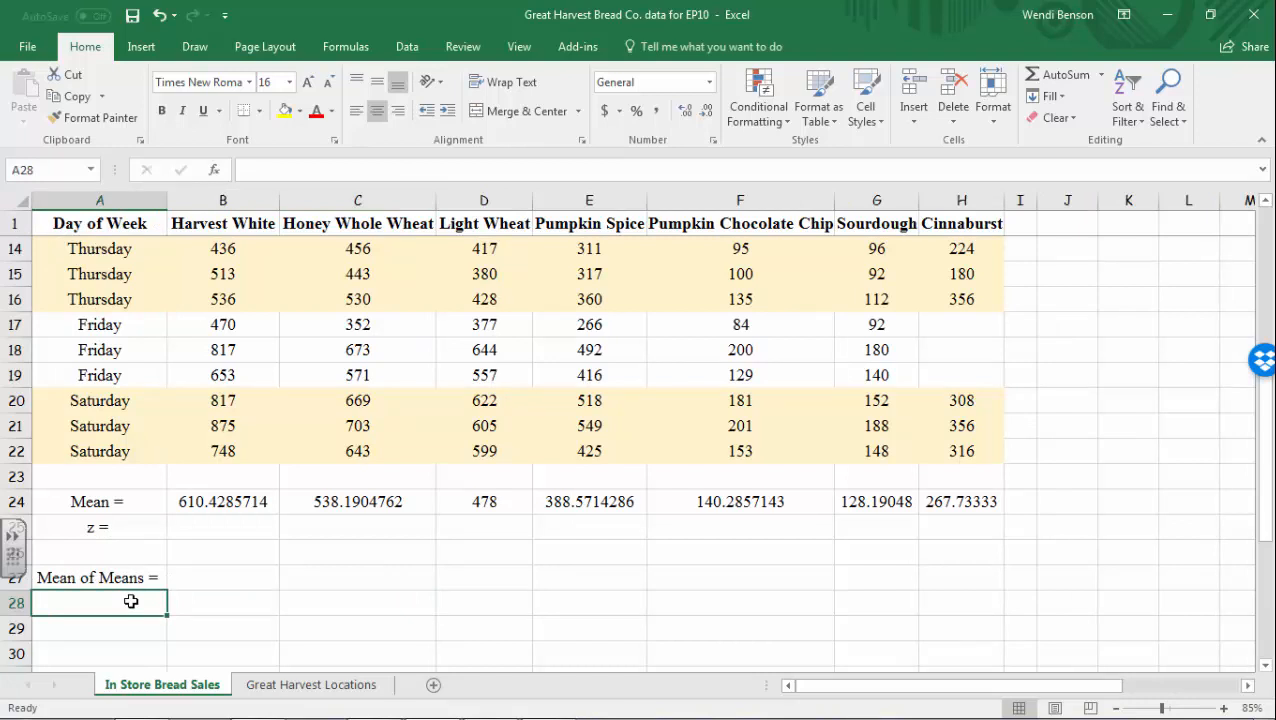
text(SD =)
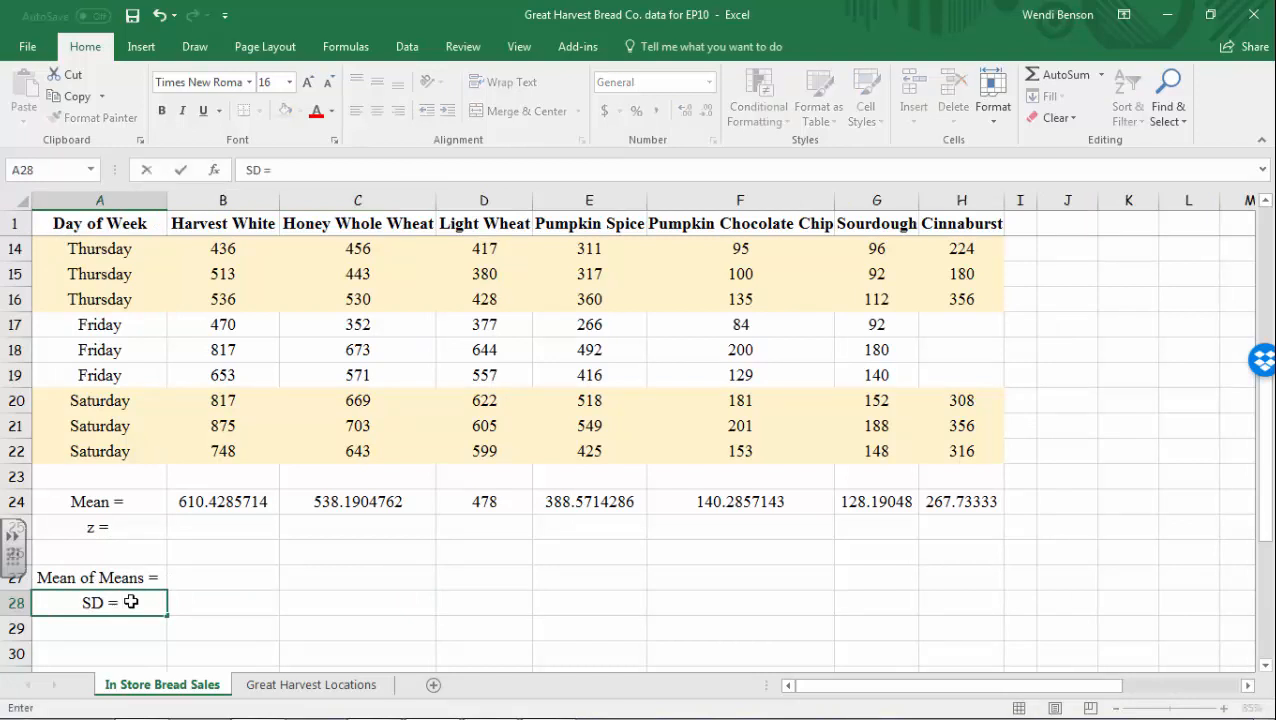
- Calculate the mean of the bread means in B27 with the formula =AVERAGE(B24:H24)
click(246, 575)
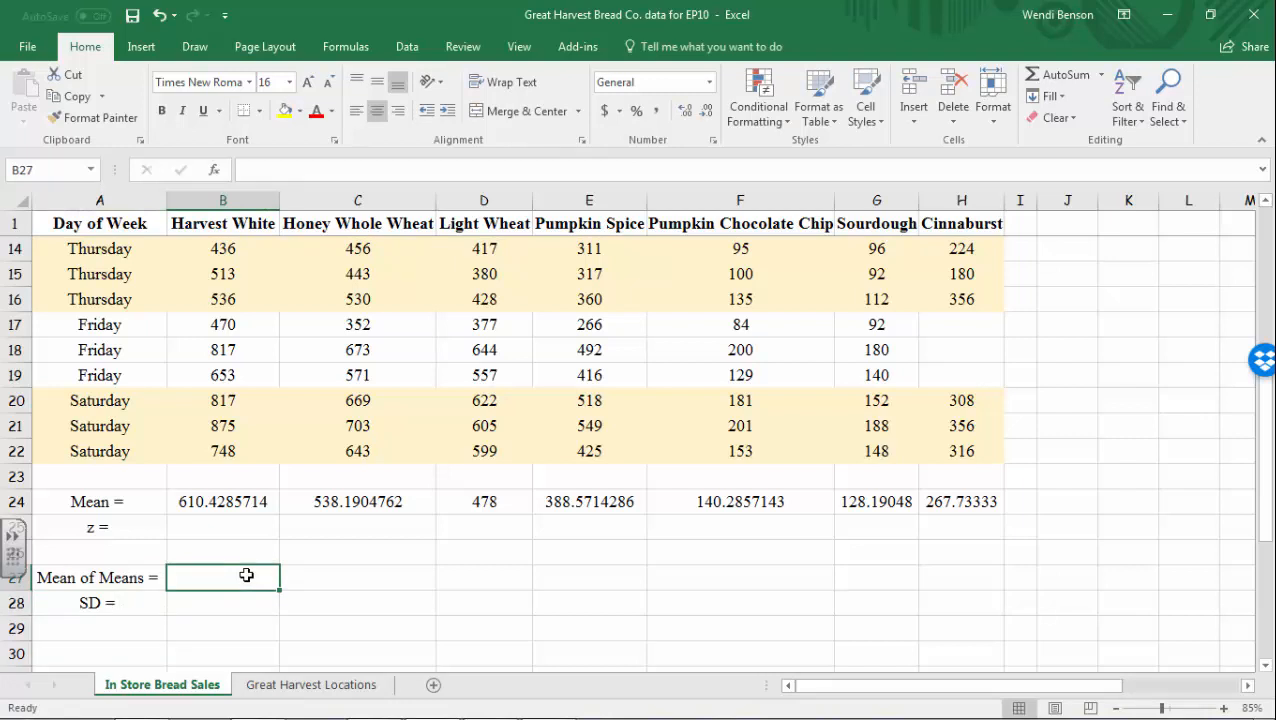
text(=av)
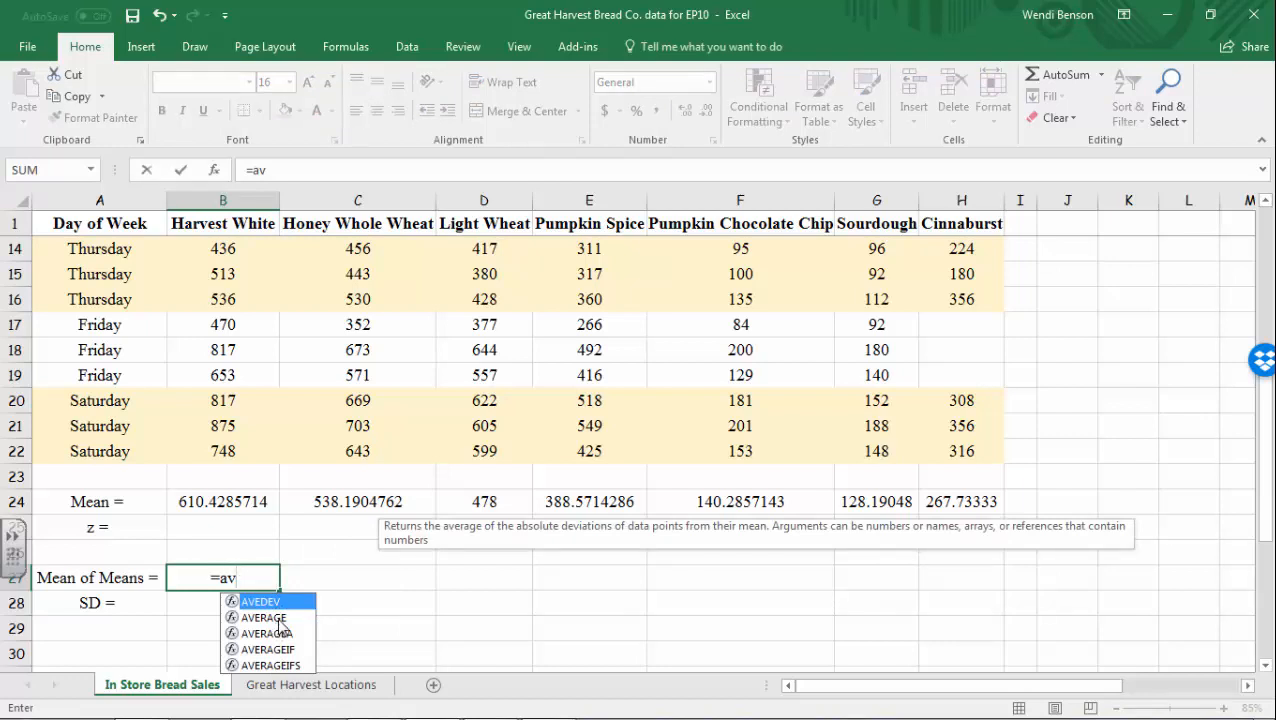
double_click(263, 618)
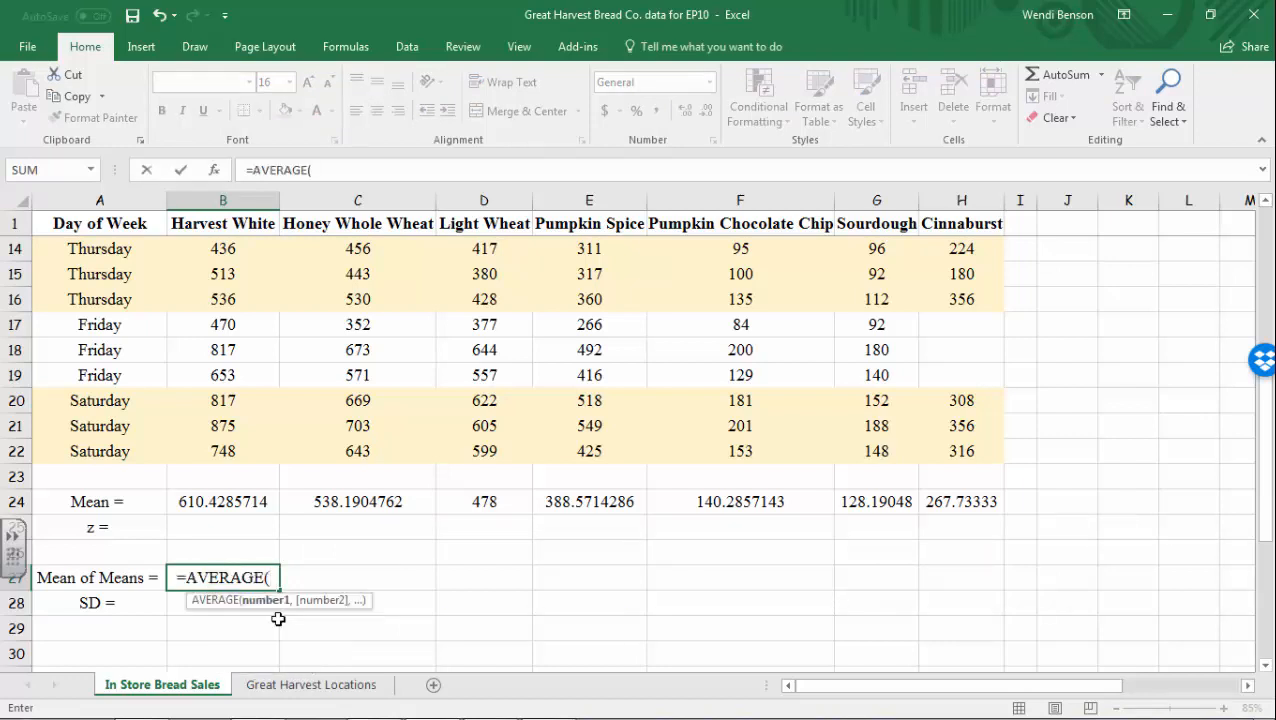
drag(200, 497, 957, 507)
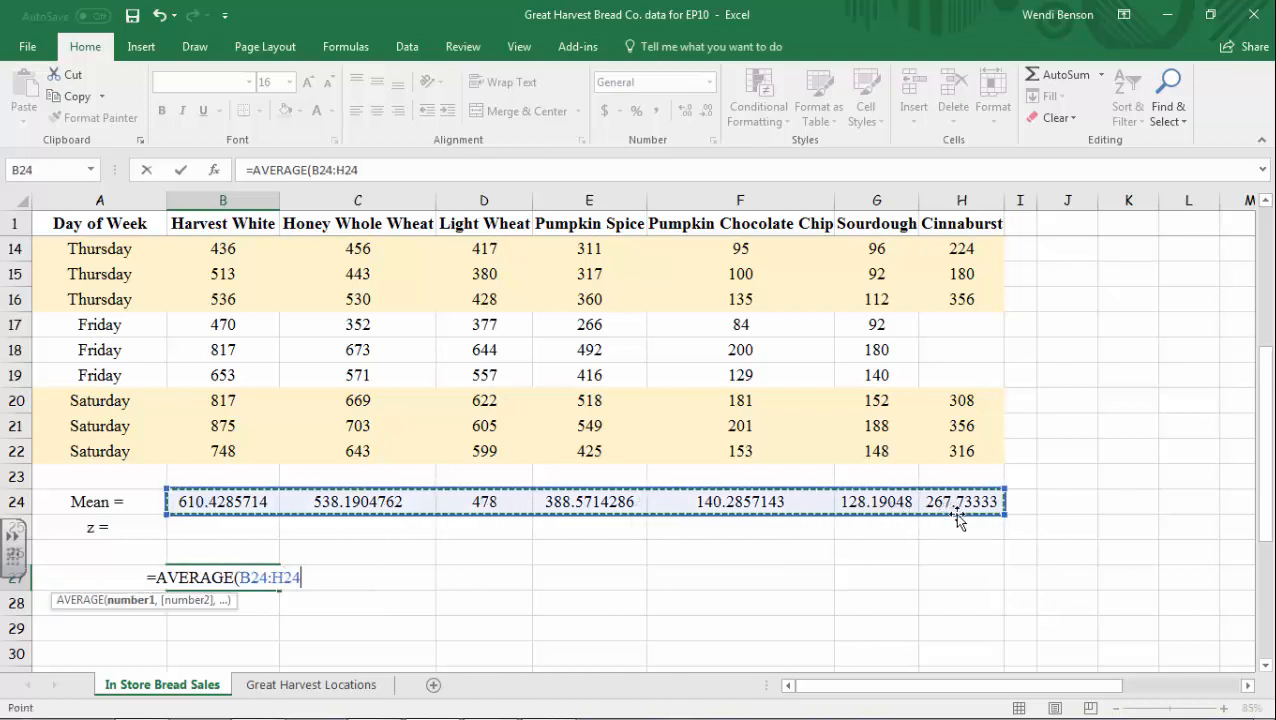
key(Return)
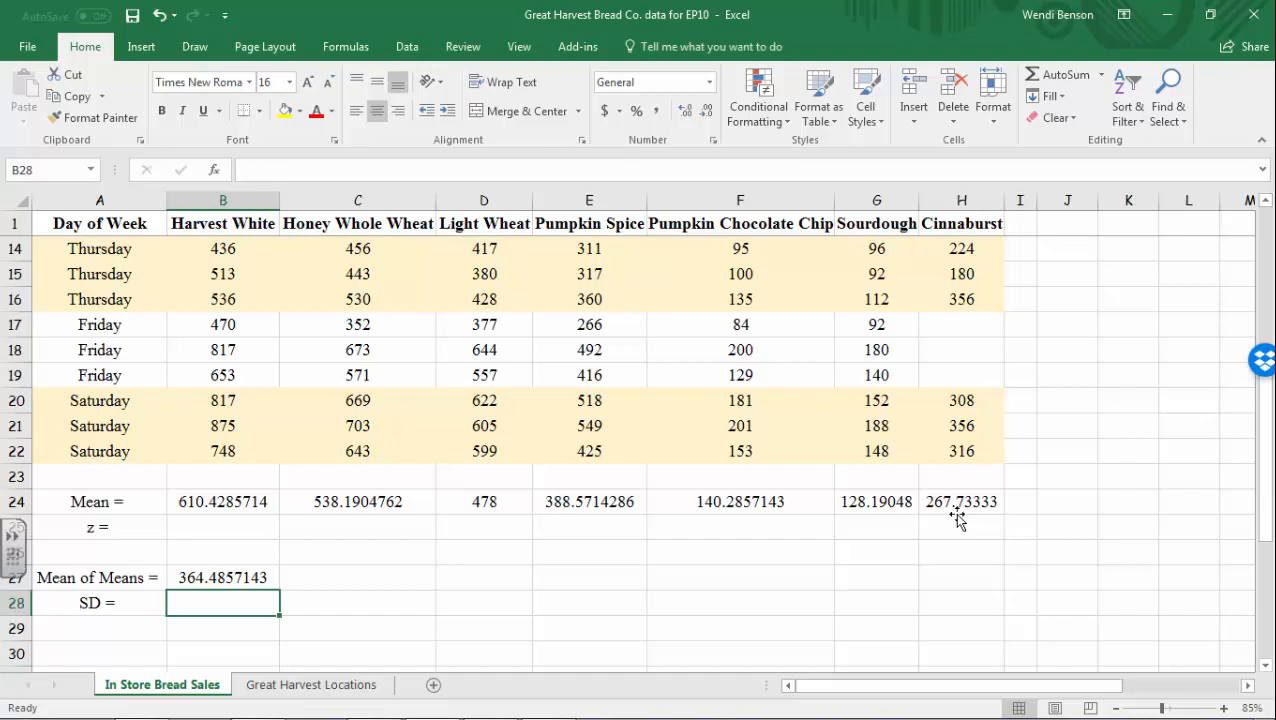
- Calculate the sample standard deviation of the bread means in B28 with the formula =STDEV.S(B24:H24)
text(=)
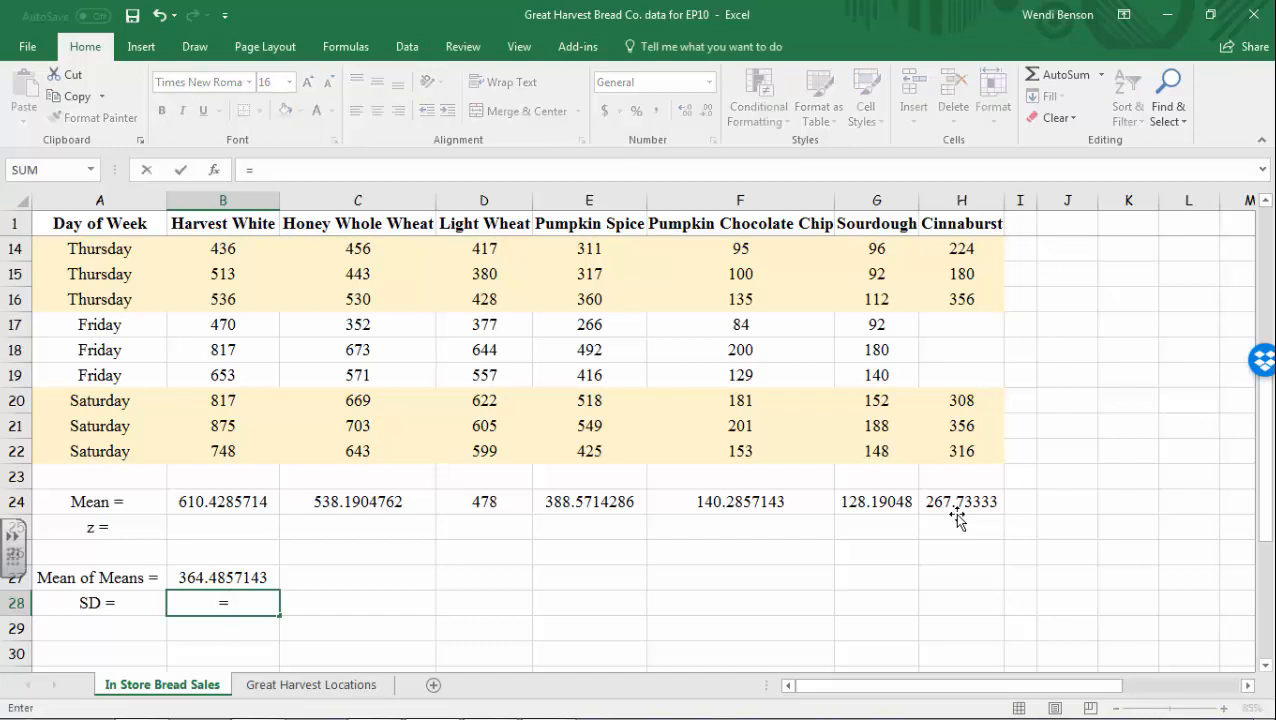
text(std)
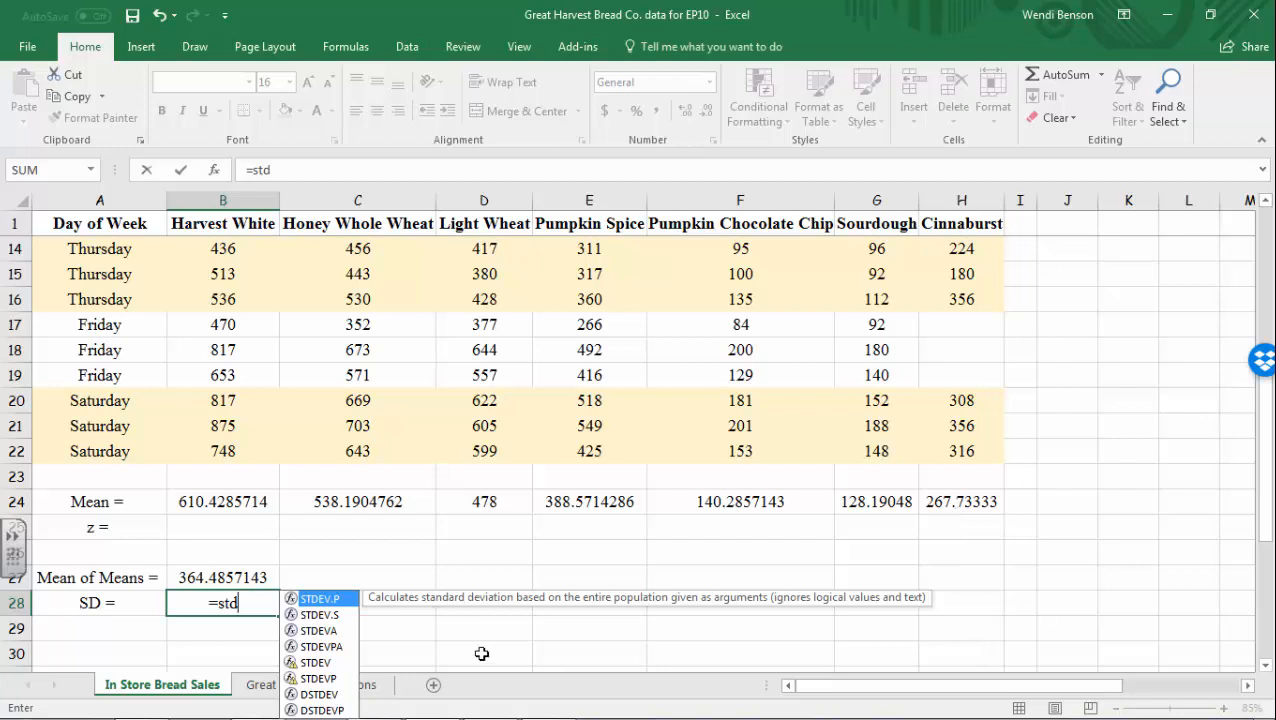
double_click(305, 615)
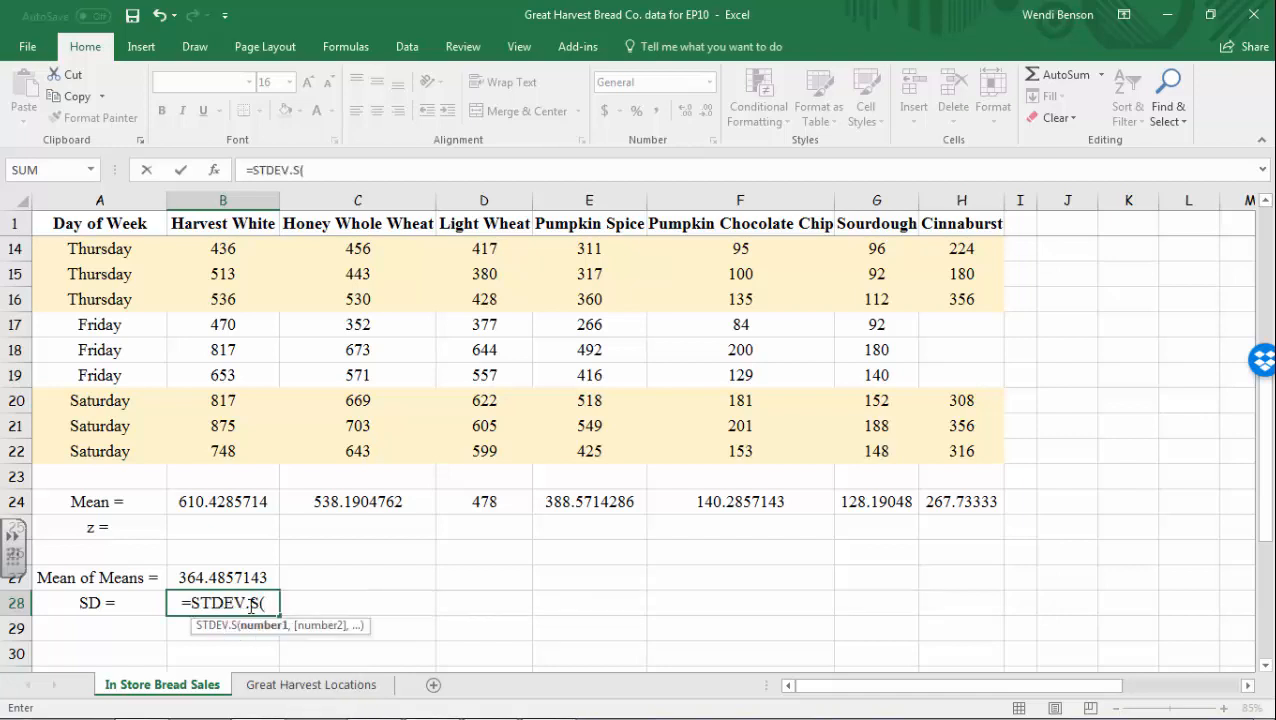
drag(215, 501, 943, 503)
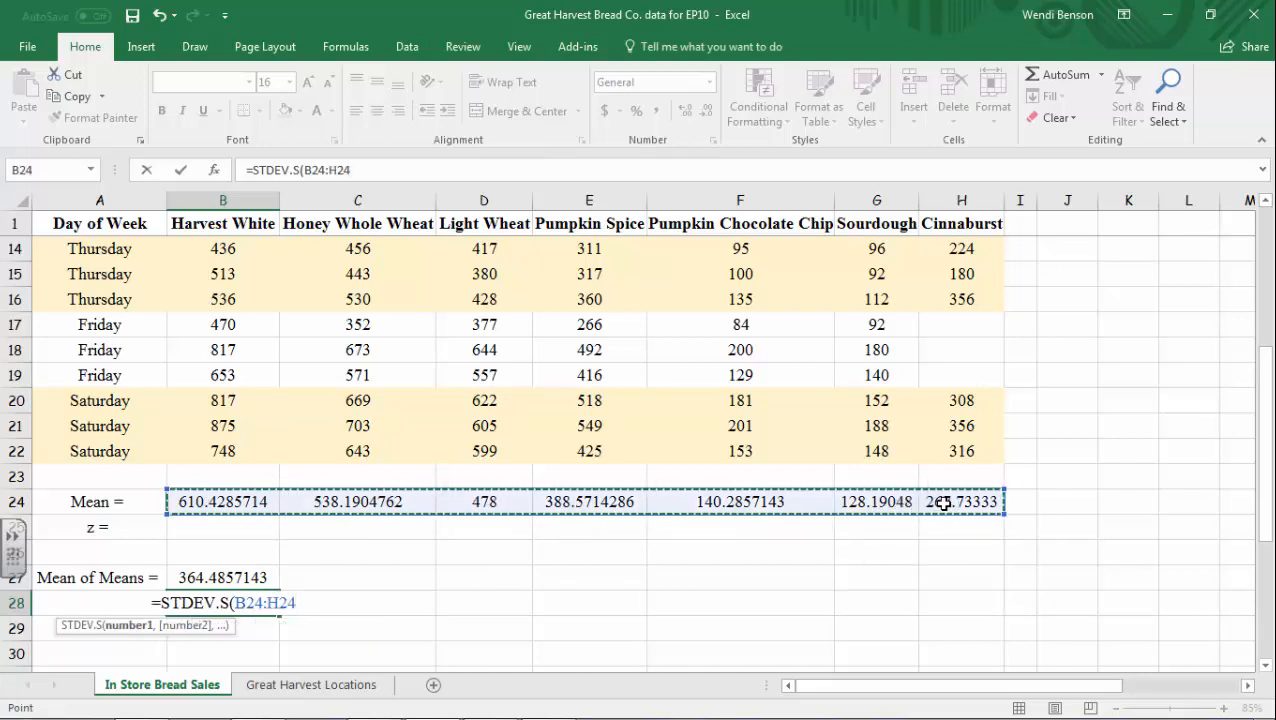
key(Return)
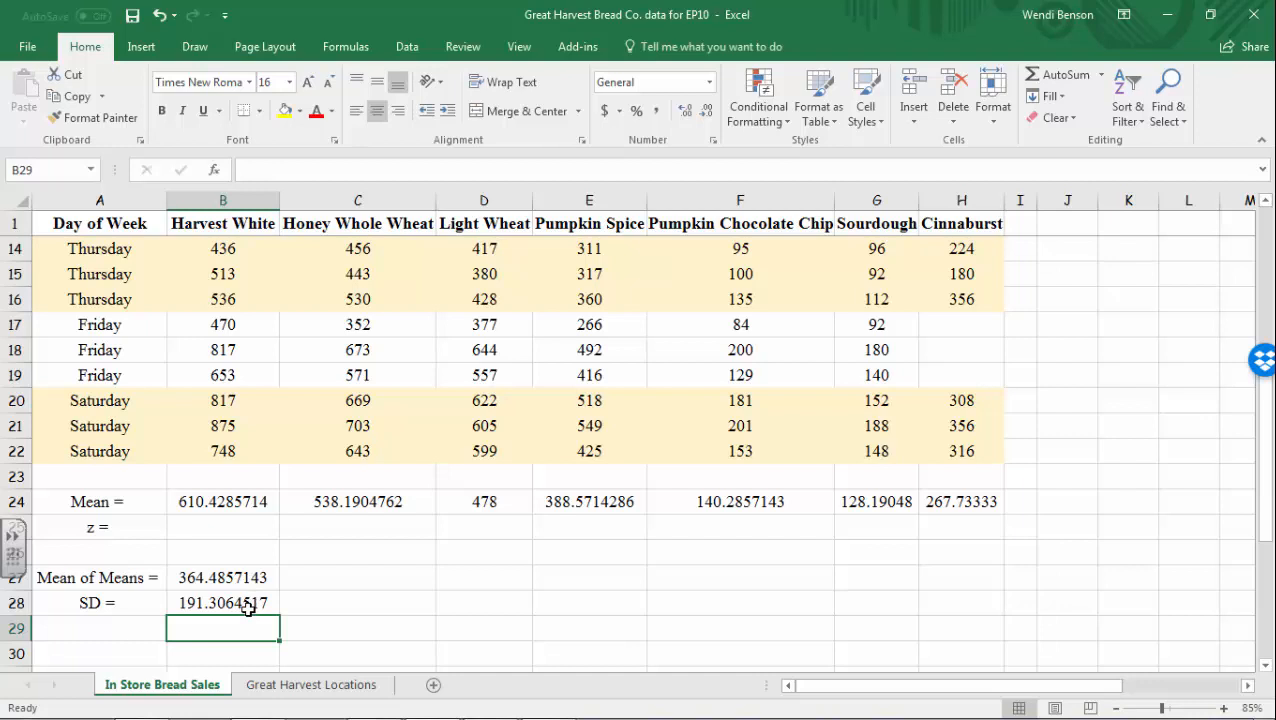
- Enter the label "Range of Most Bread Sales" in A31 and auto-fit column A to the text
scroll(248, 607, down, 2)
click(138, 526)
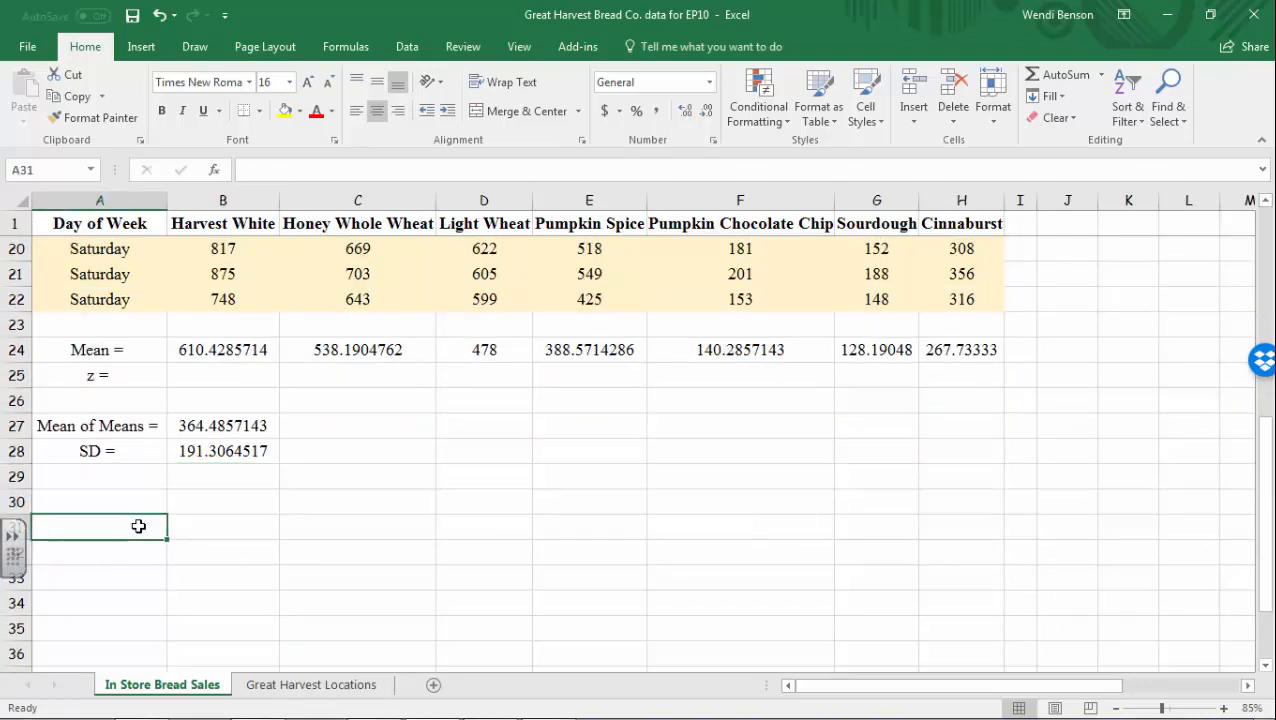
text(Range of)
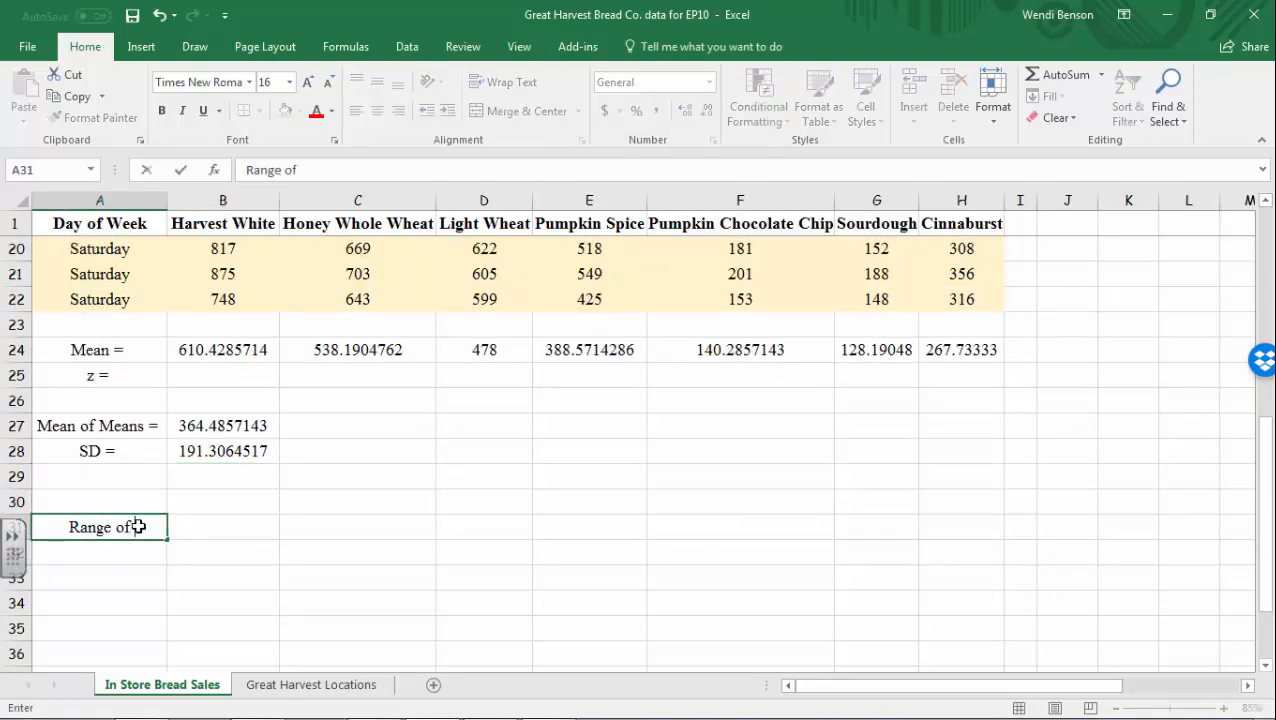
text( Most Bread)
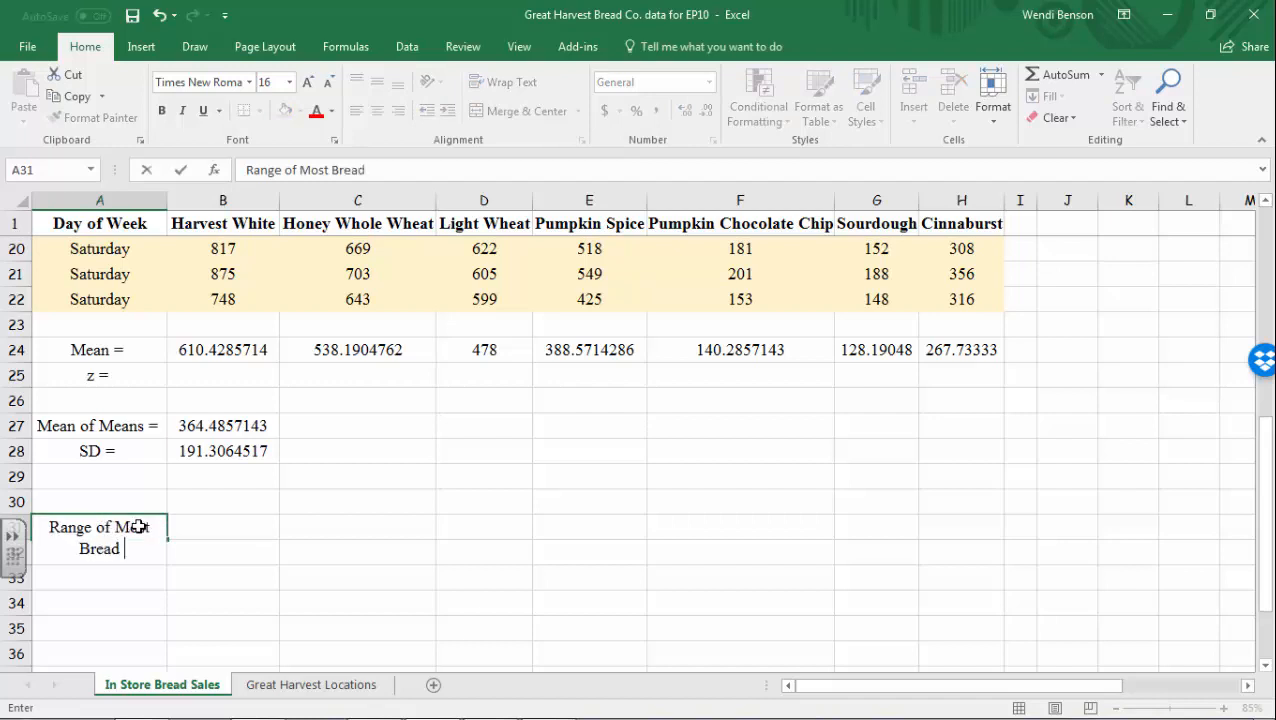
text( Sales)
click(239, 600)
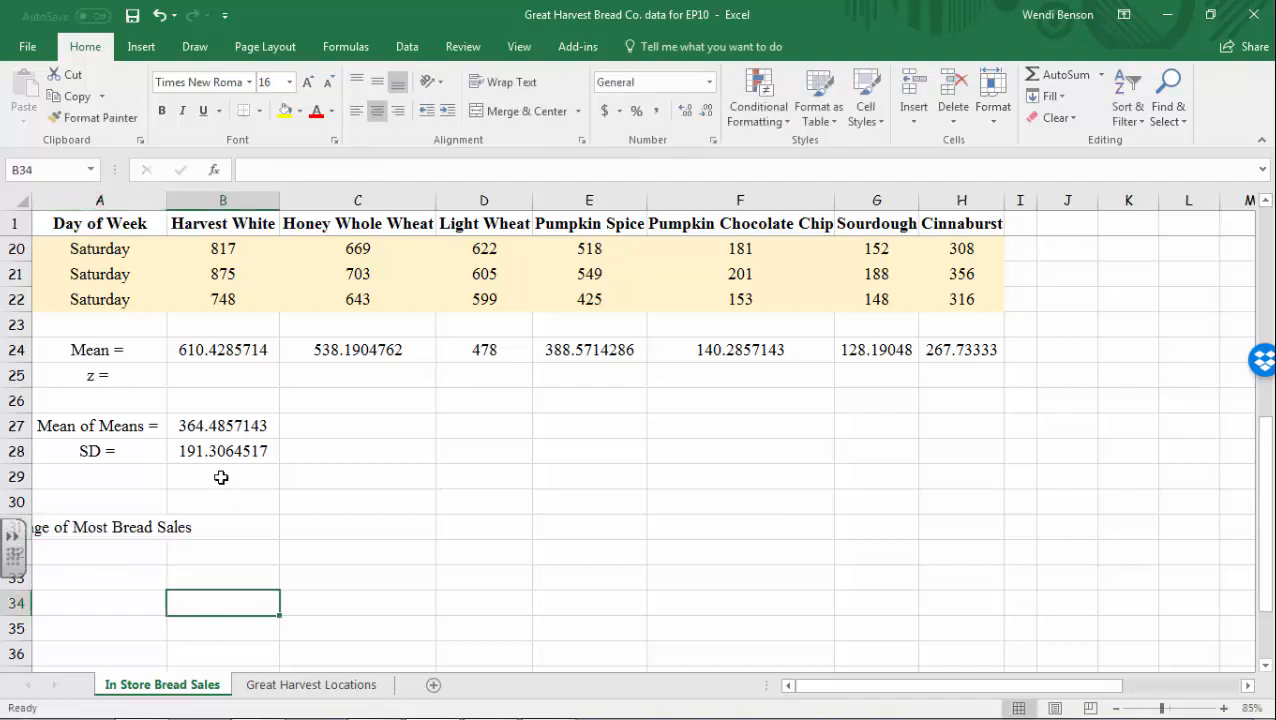
double_click(167, 202)
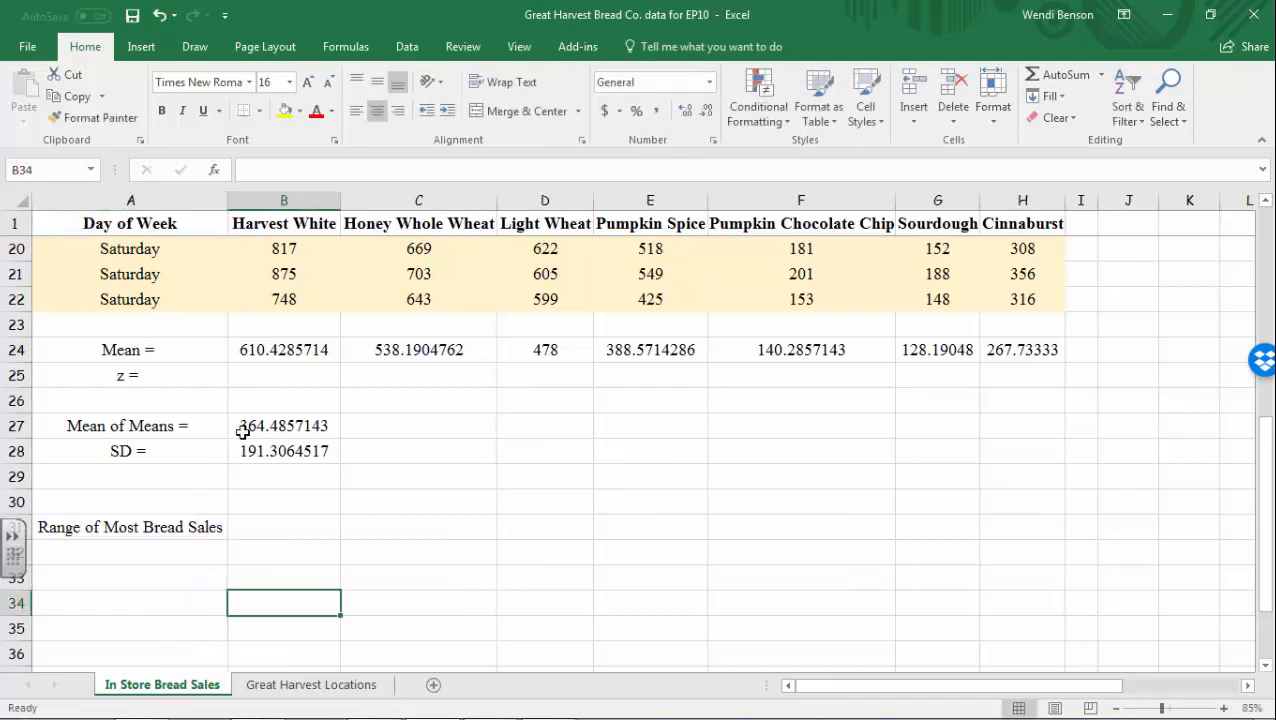
- Calculate the lower limit of the bread sales range in B31 with the formula =B27-B28
key(Up)
key(Up)
key(Up)
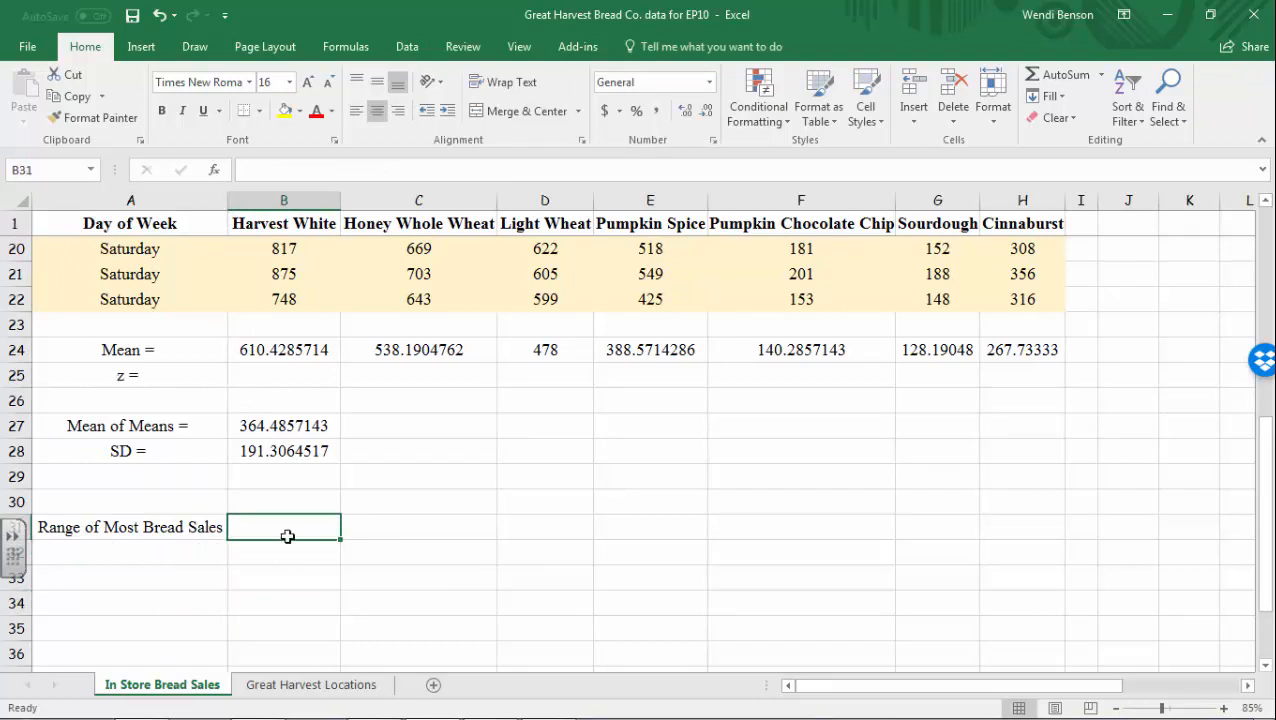
text(=)
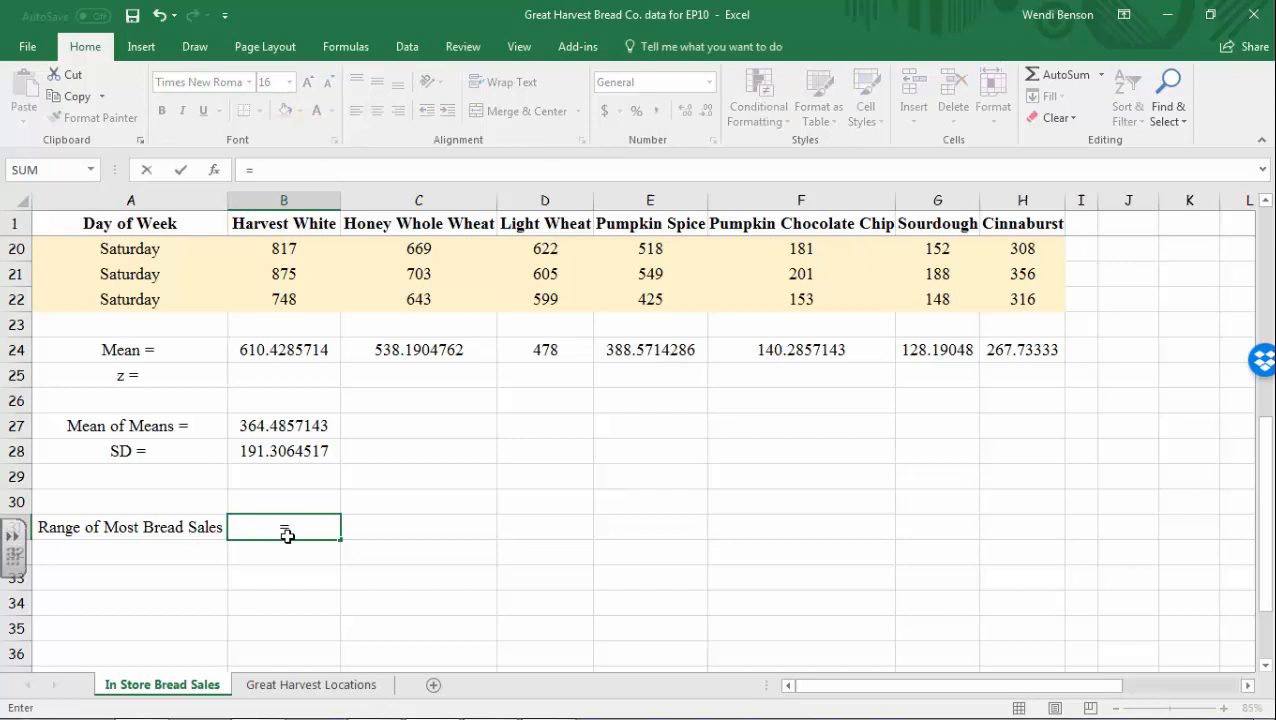
click(316, 427)
text(-)
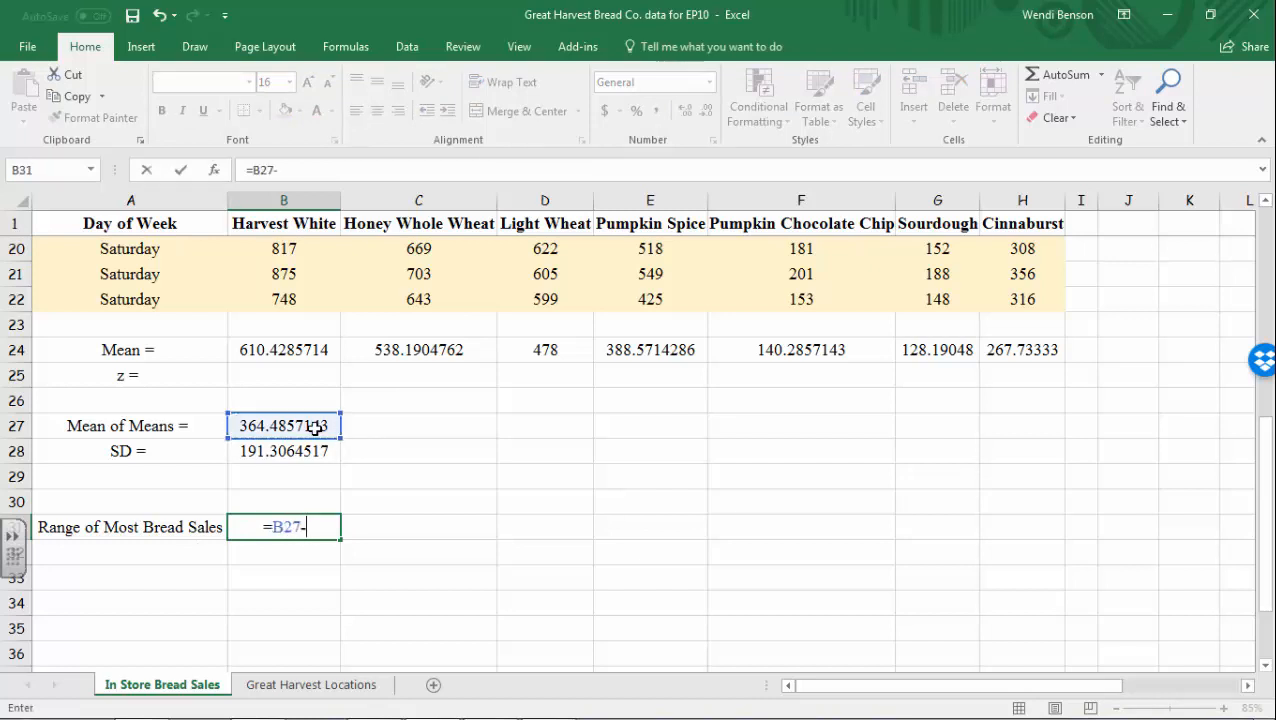
click(306, 451)
key(Return)
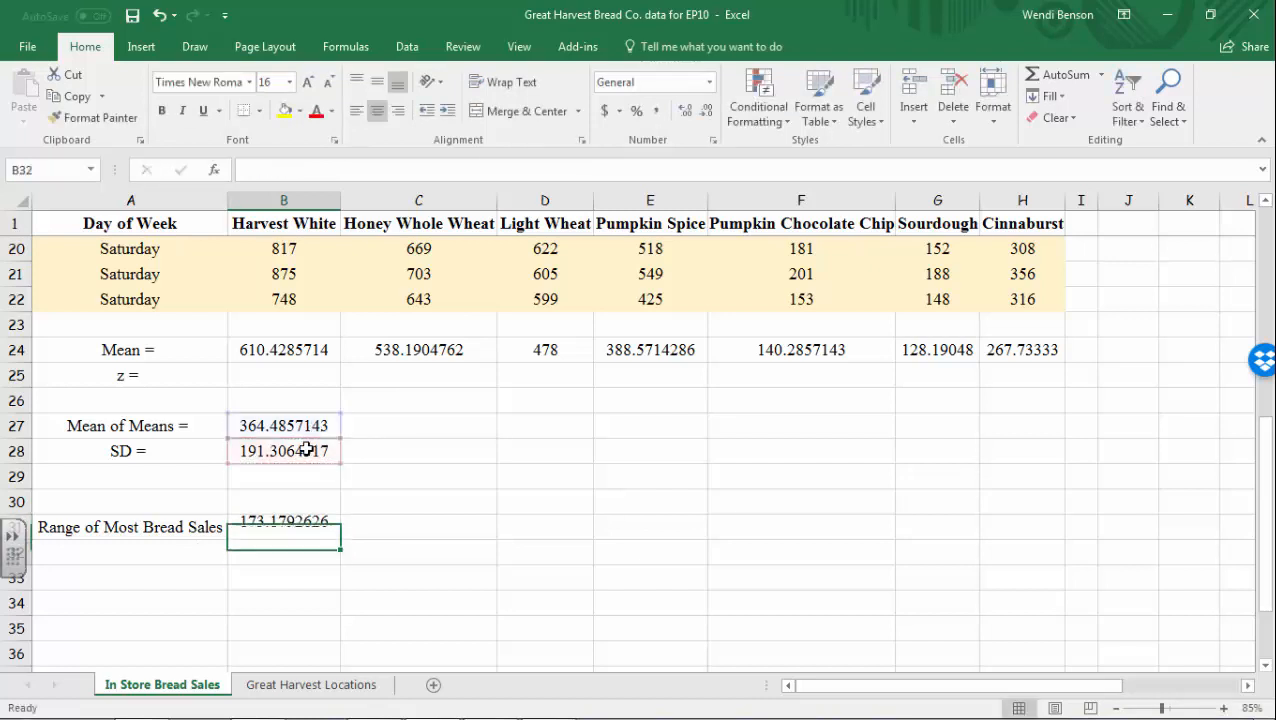
- Calculate the upper limit of the bread sales range in C31 with the formula =B27+B28
click(413, 526)
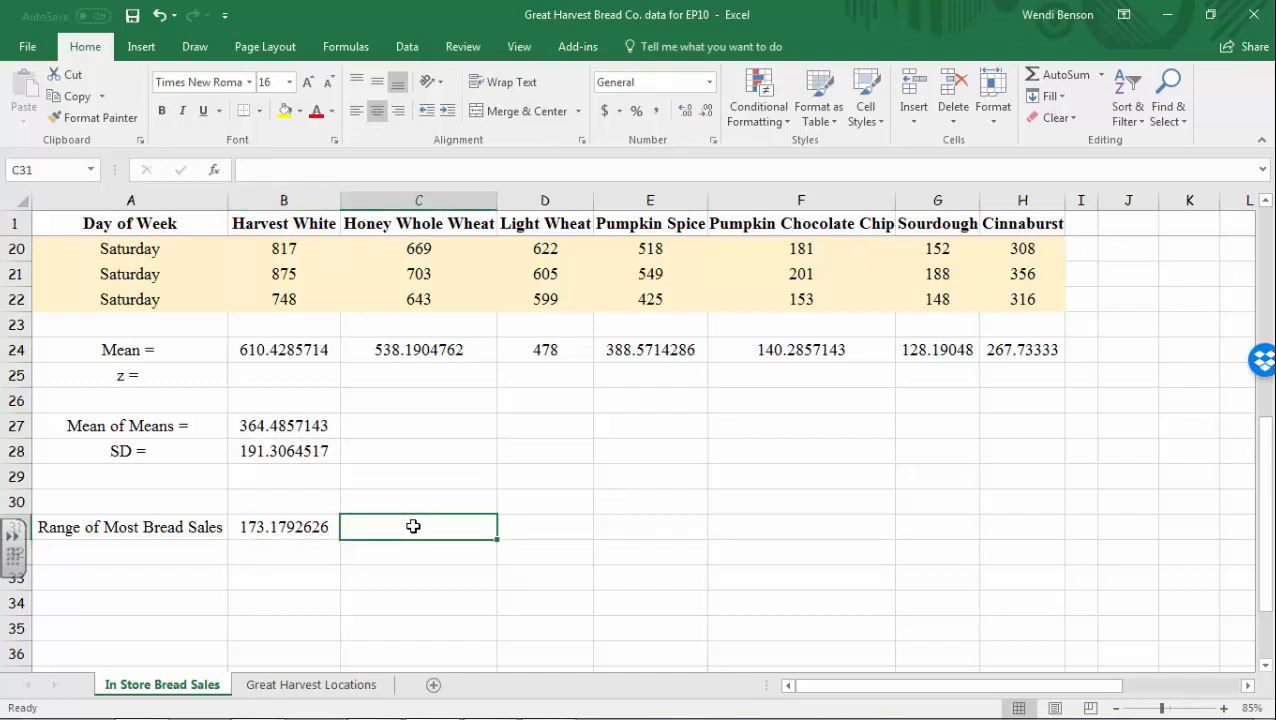
text(=)
click(287, 428)
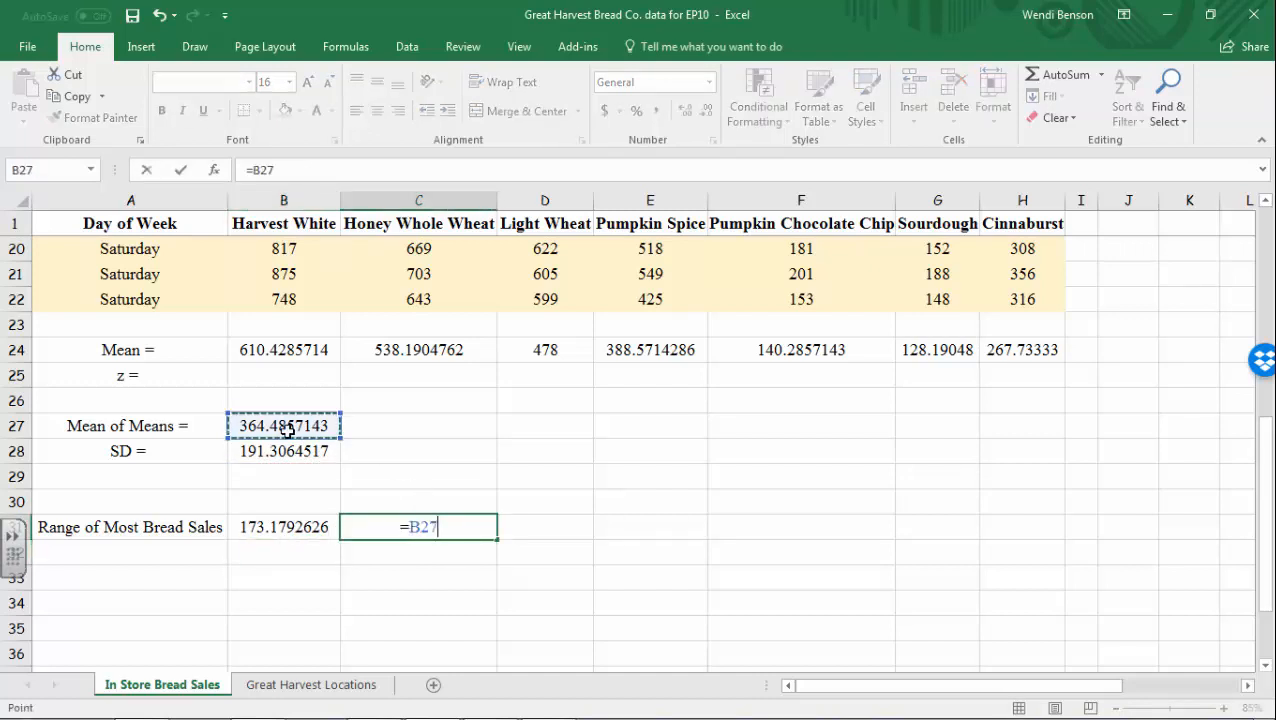
text(+)
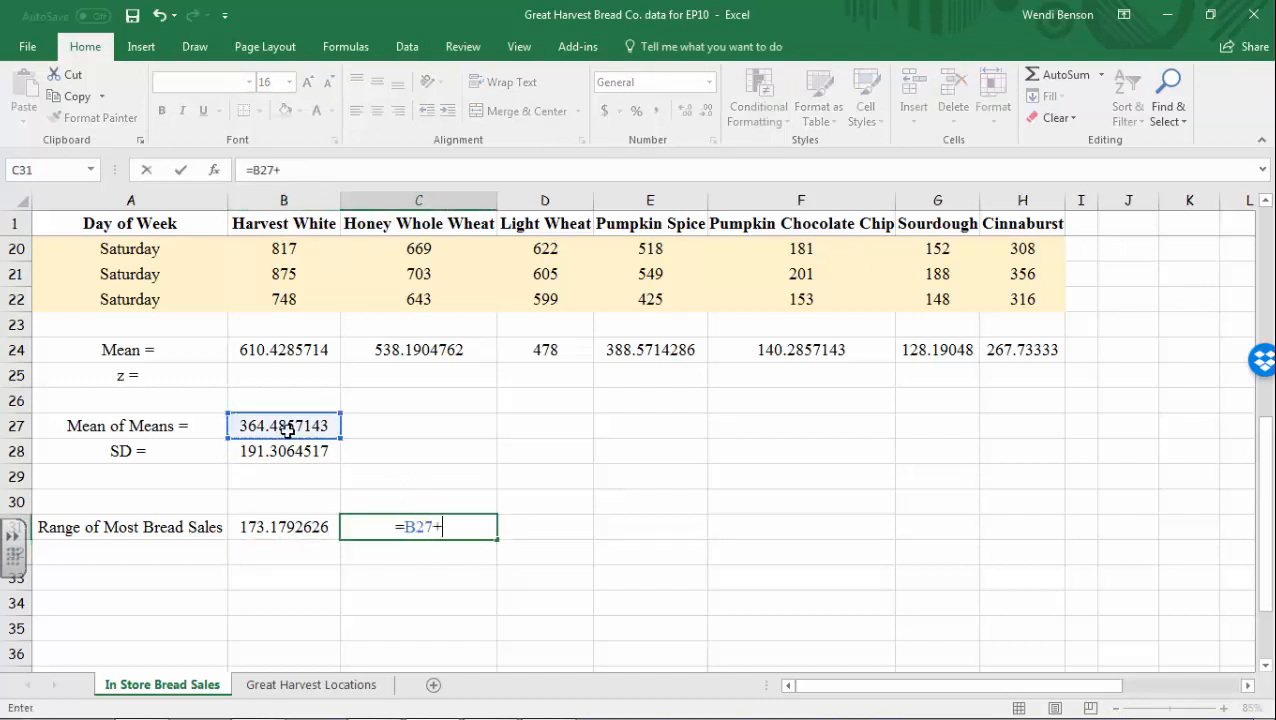
click(305, 451)
key(Return)
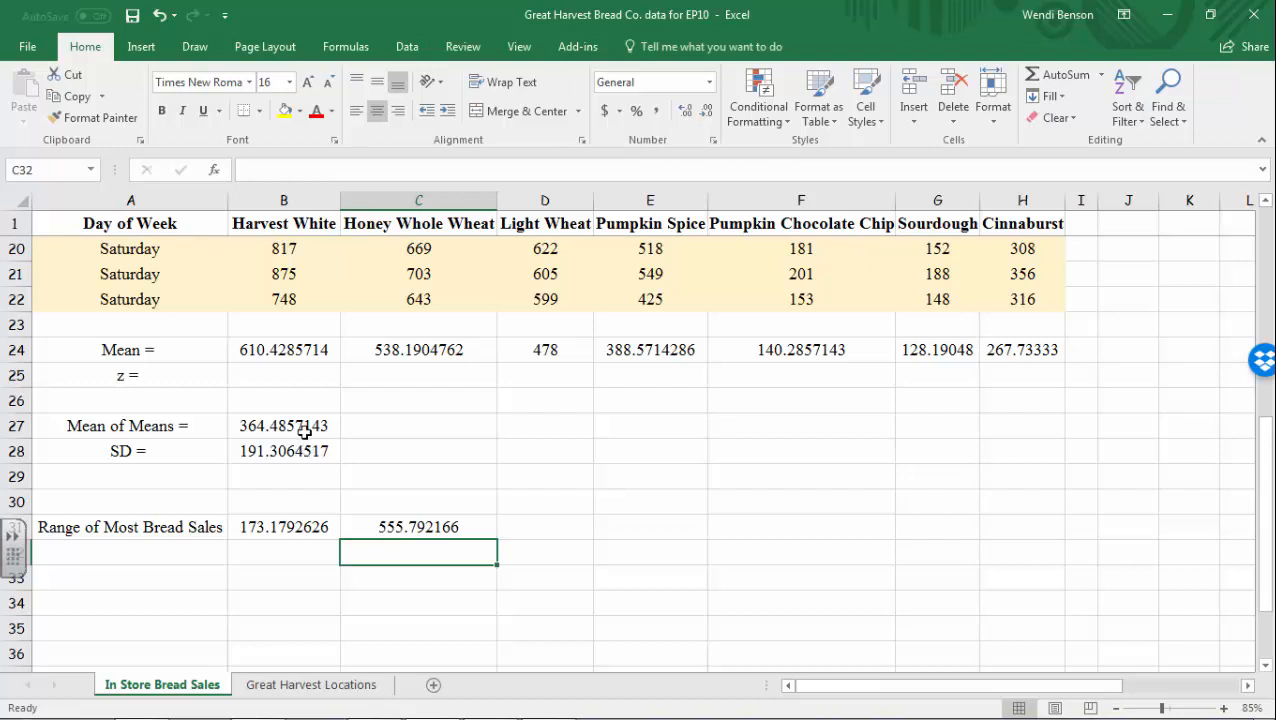
click(288, 530)
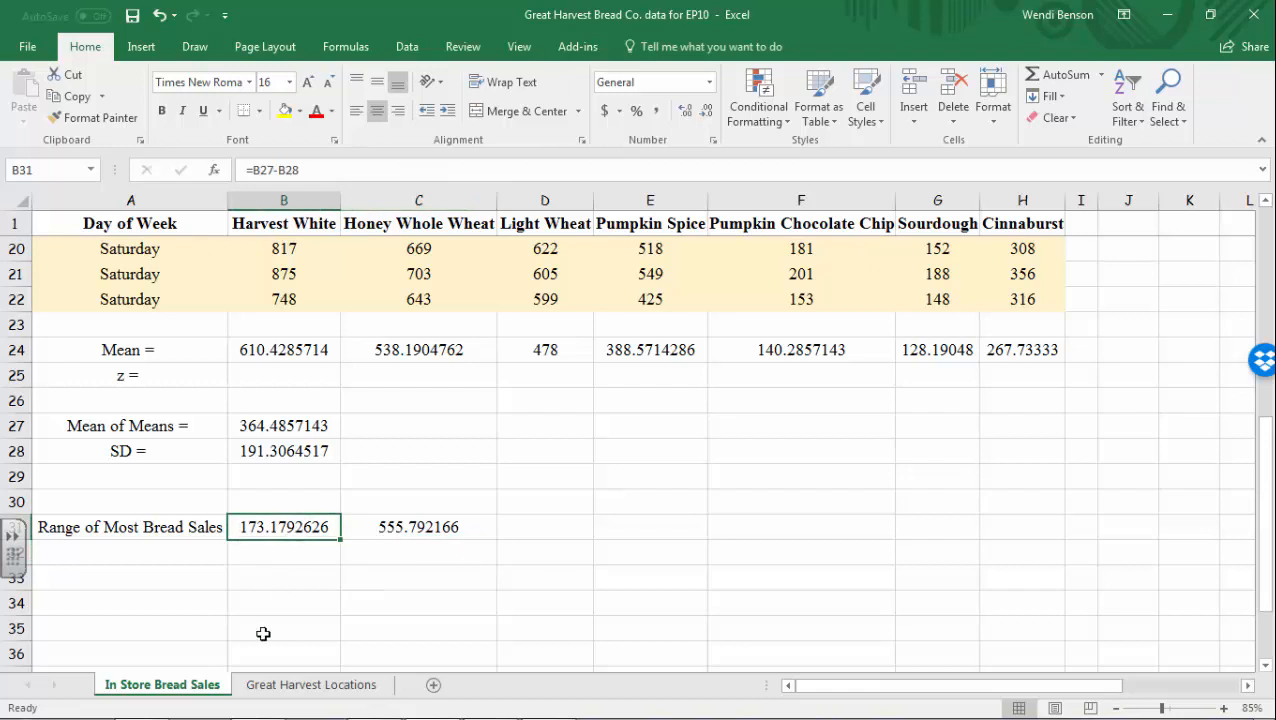
click(288, 424)
click(276, 453)
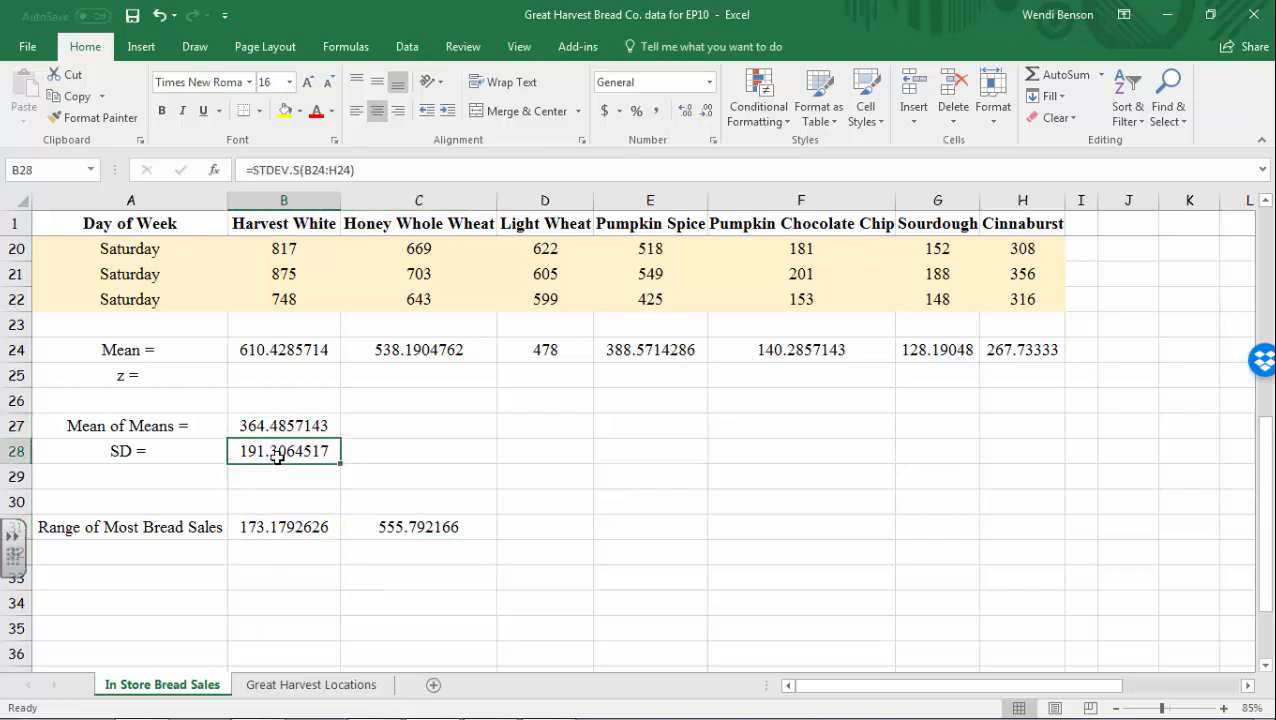
click(386, 532)
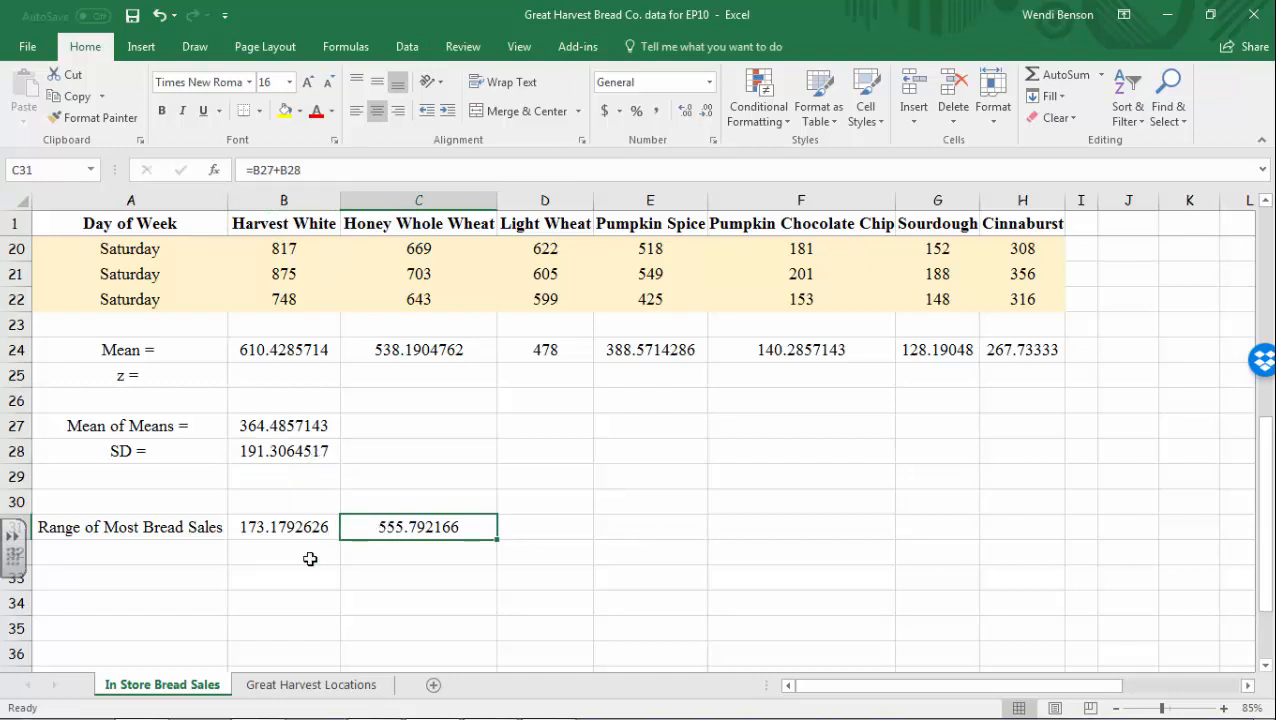
- Label A32 "z =" and calculate the lower limit's z score in B32 with the formula =STANDARDIZE(B31,B27,B28)
click(199, 550)
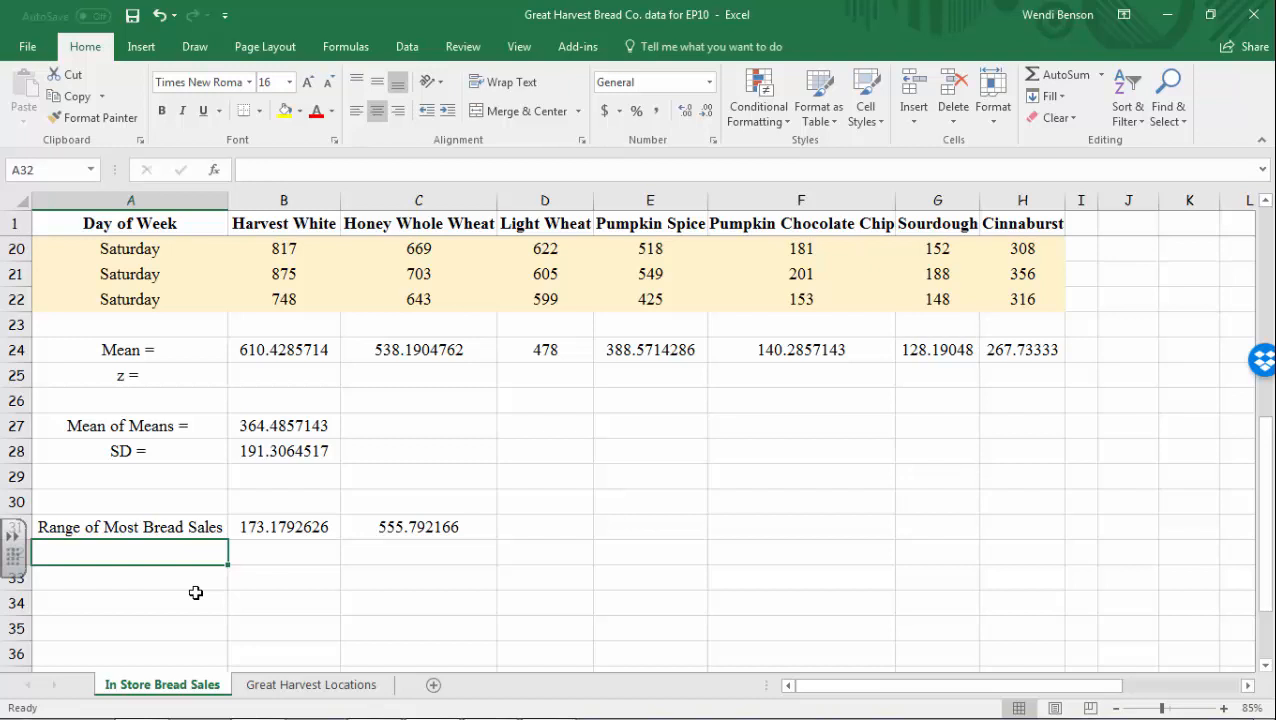
text(z =)
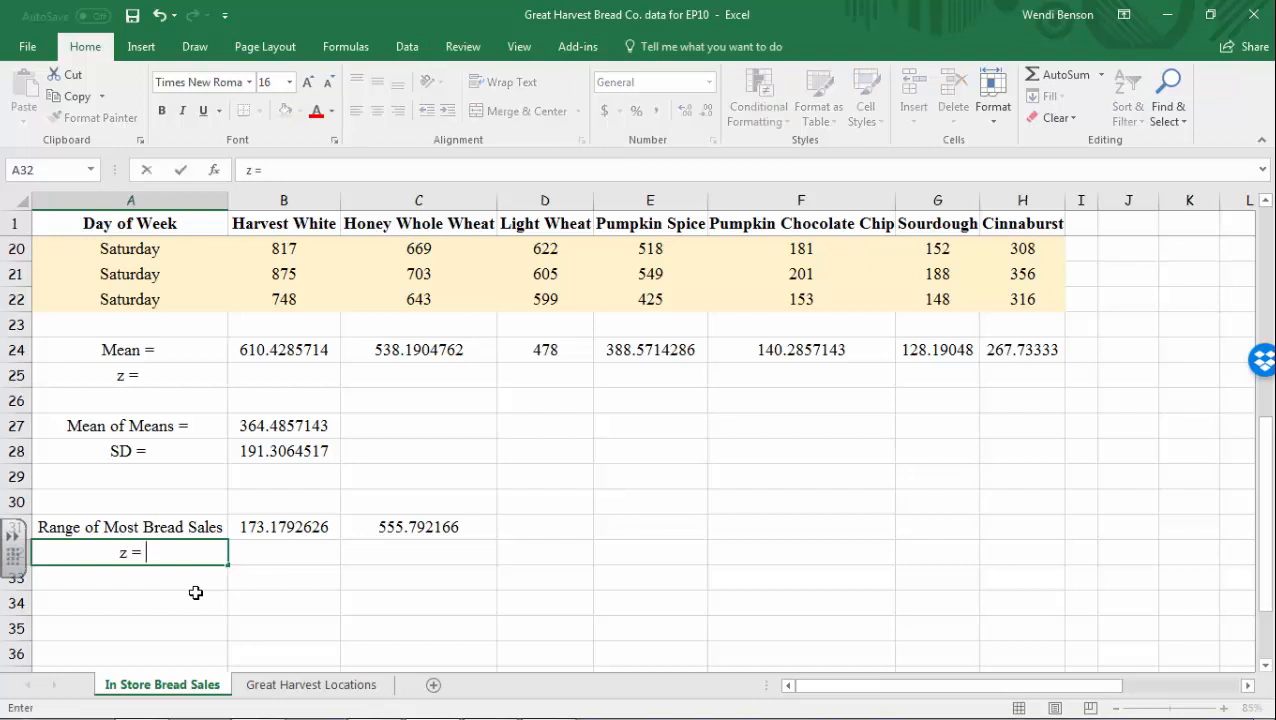
click(278, 551)
text(=)
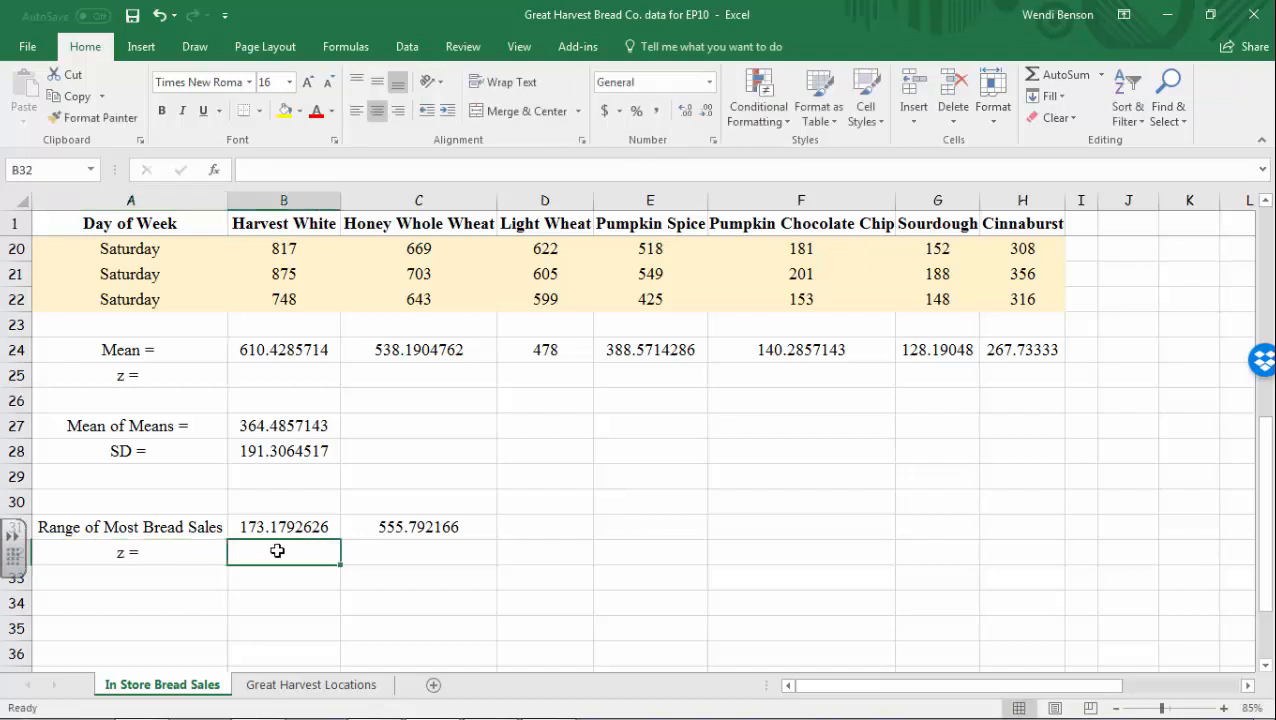
text(stan)
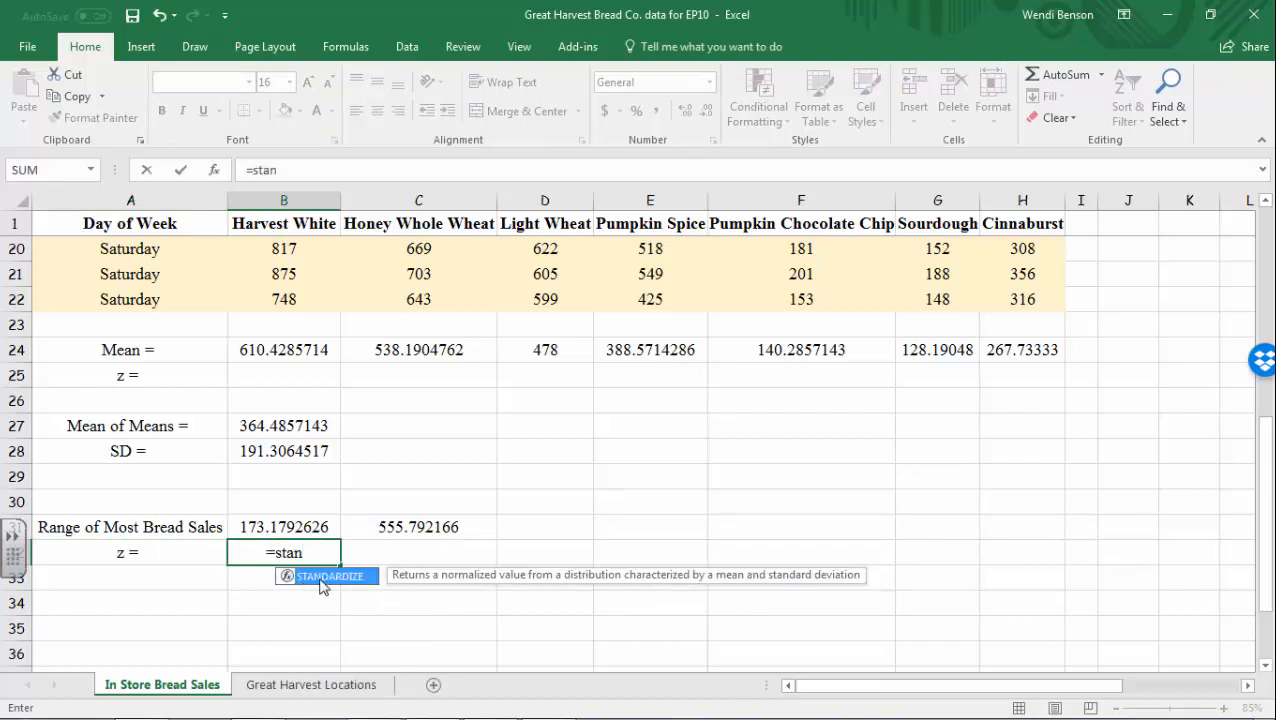
double_click(315, 580)
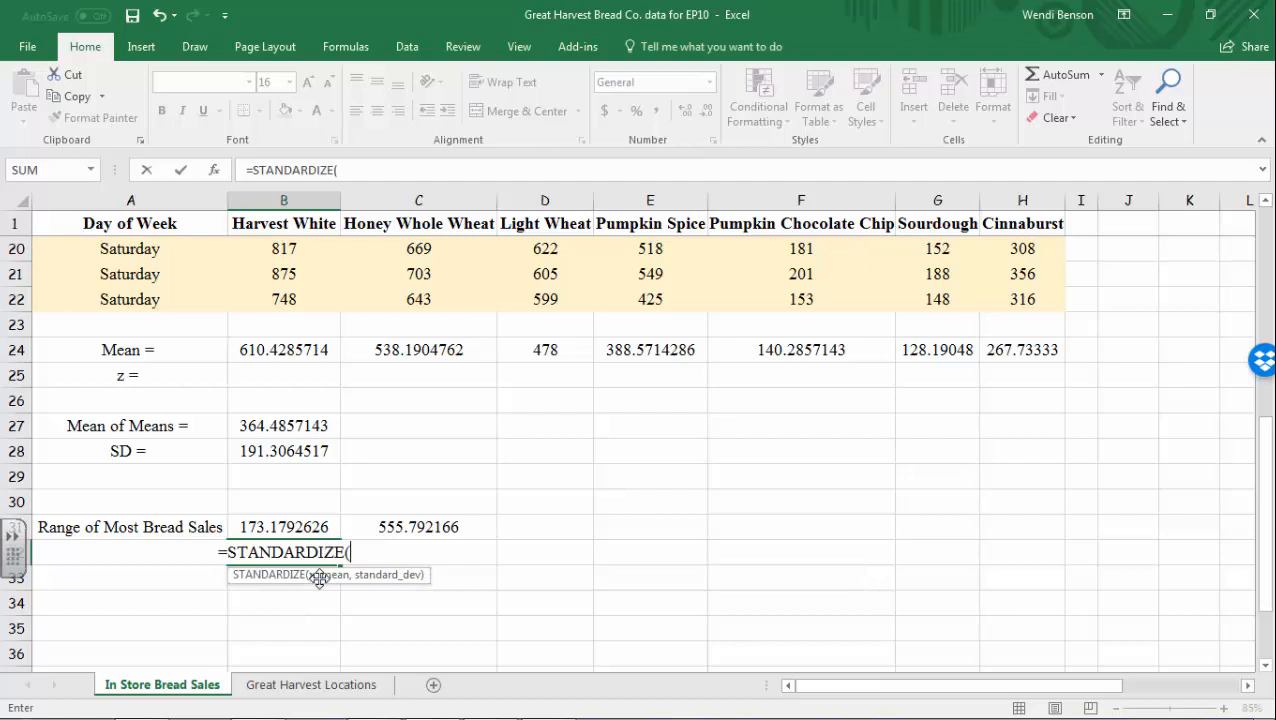
click(296, 527)
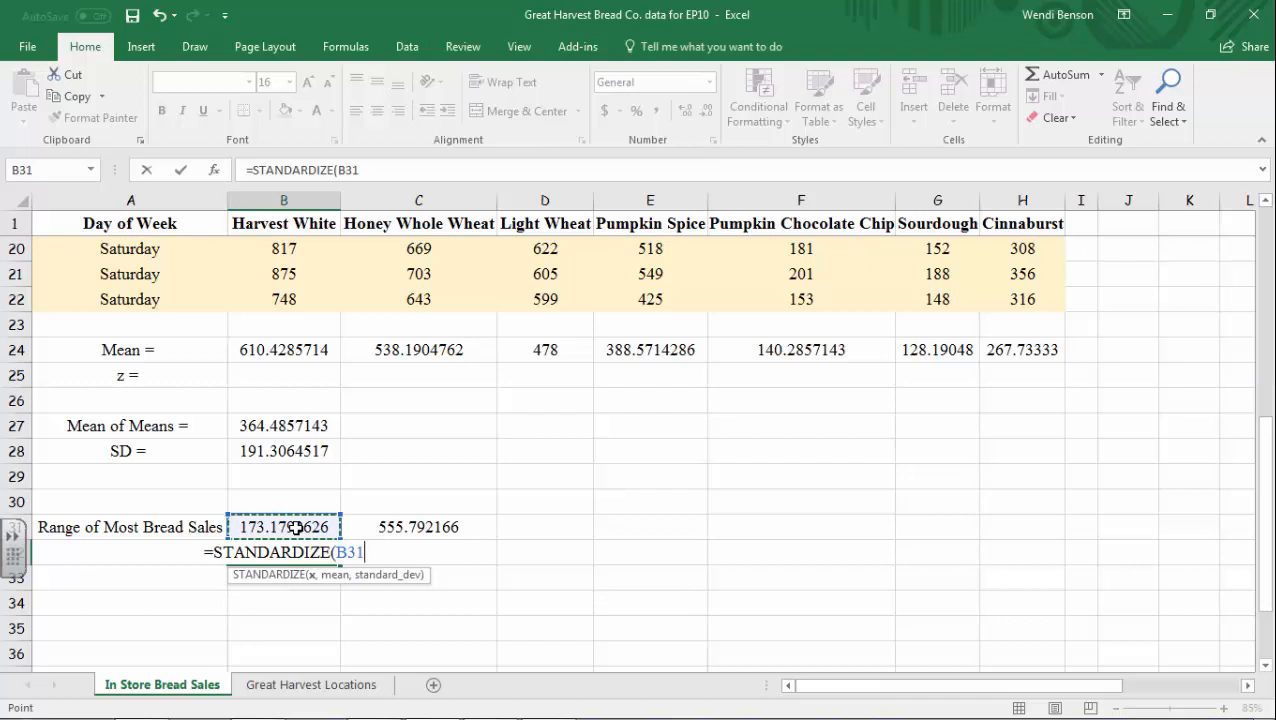
text(,)
click(305, 426)
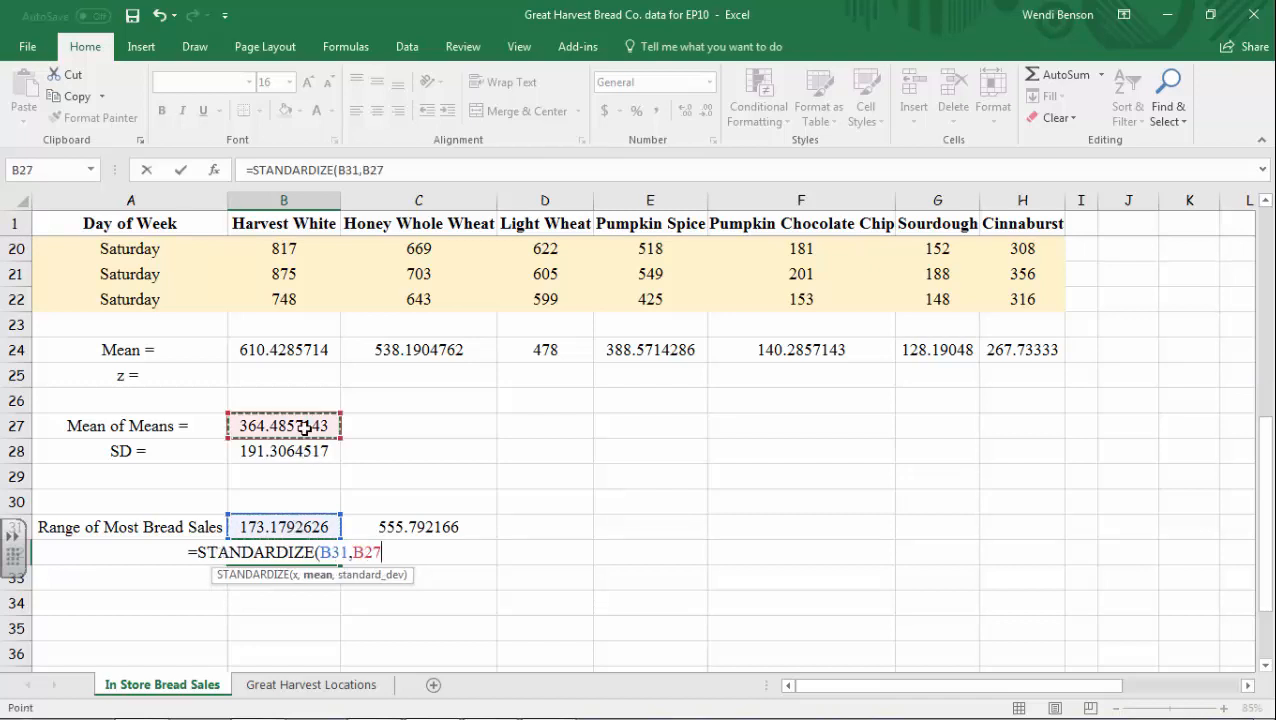
text(,)
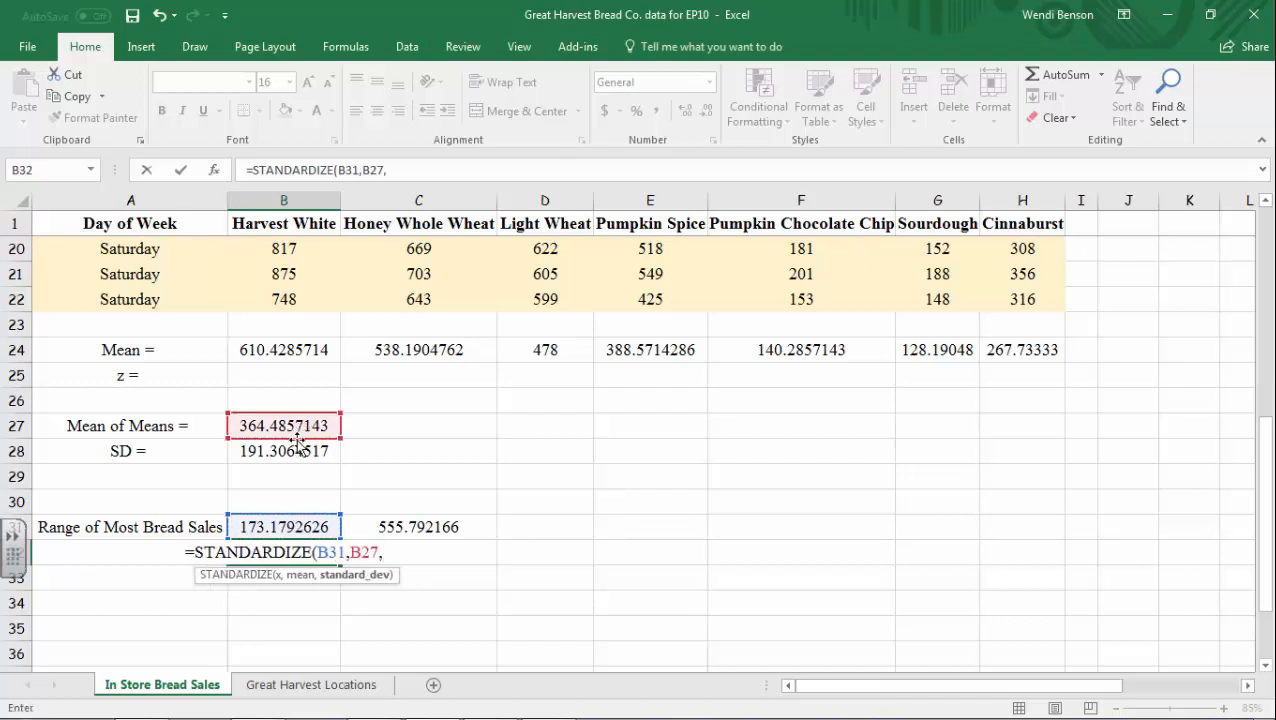
click(294, 452)
key(Return)
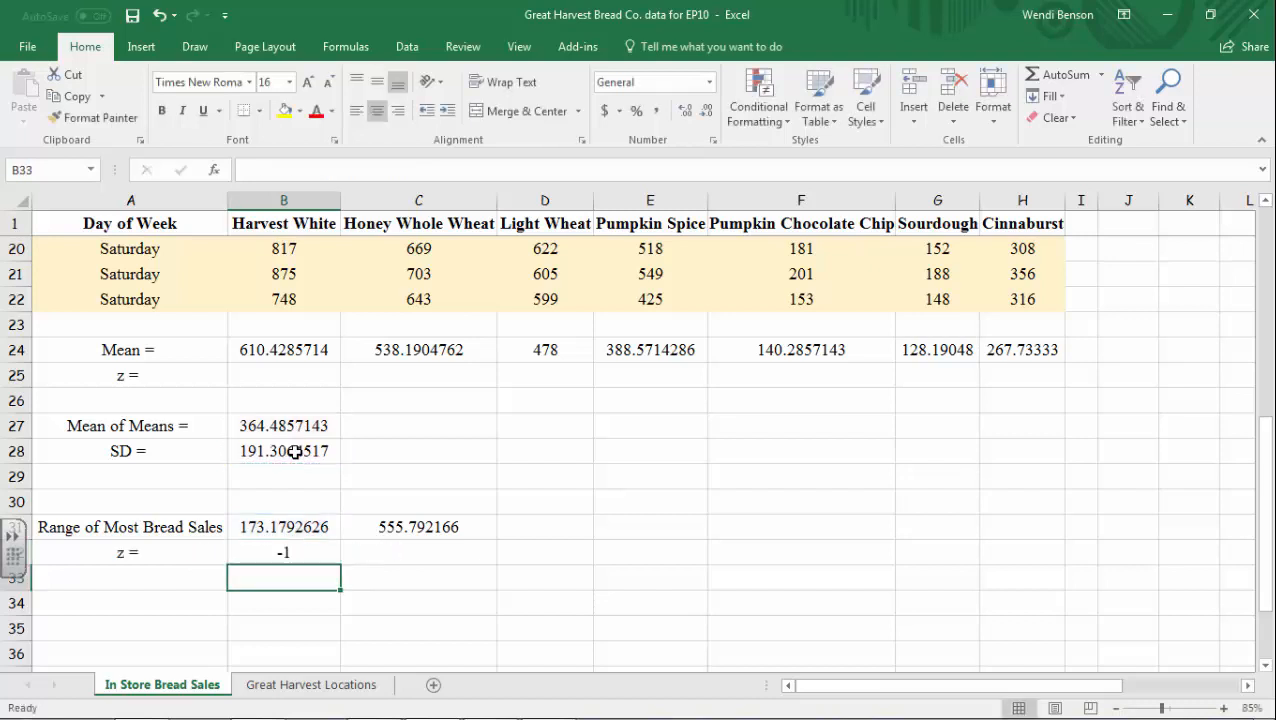
- Calculate the upper limit's z score in C32 with the formula =STANDARDIZE(C31,B27,B28)
click(405, 555)
text(=sta)
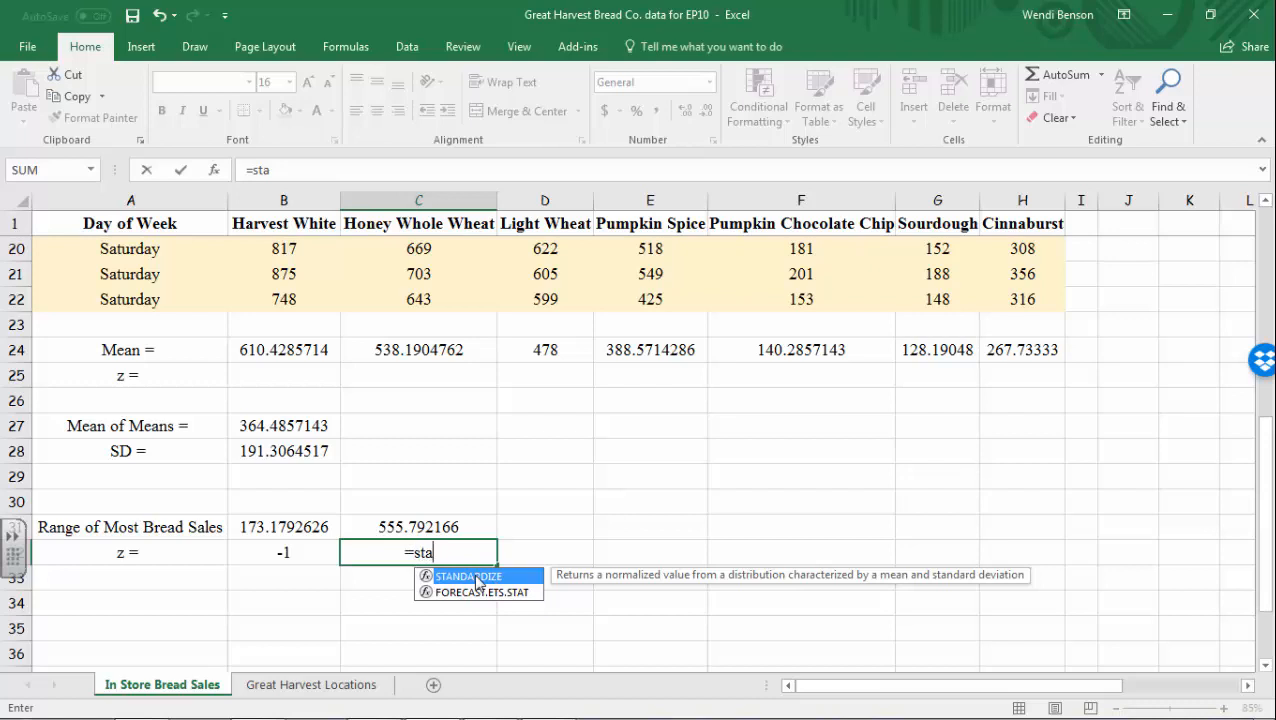
double_click(478, 578)
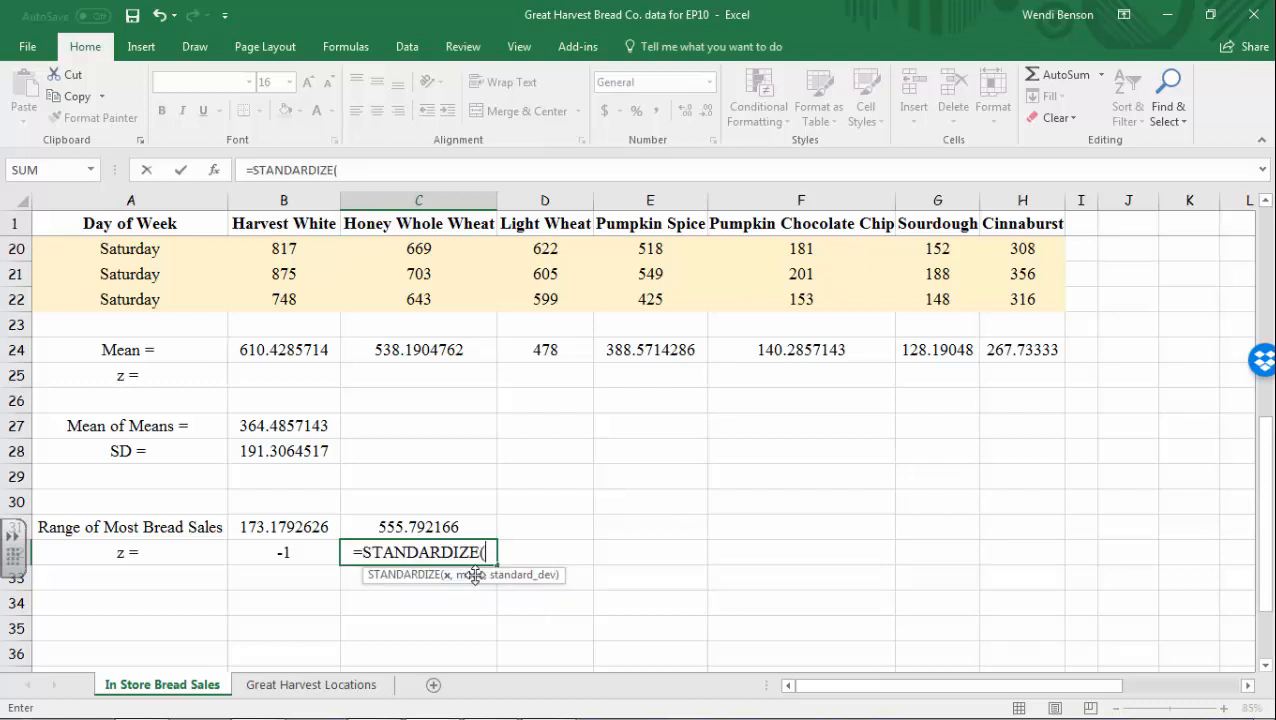
click(406, 525)
text(,)
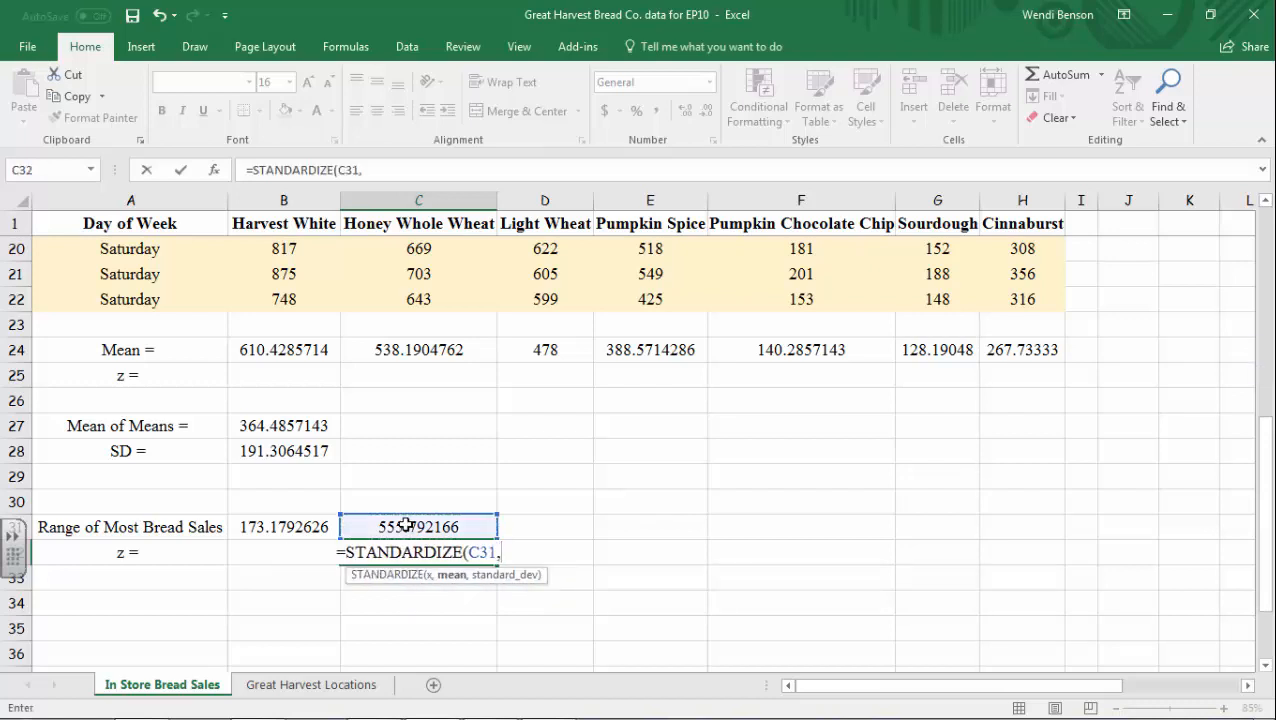
click(276, 427)
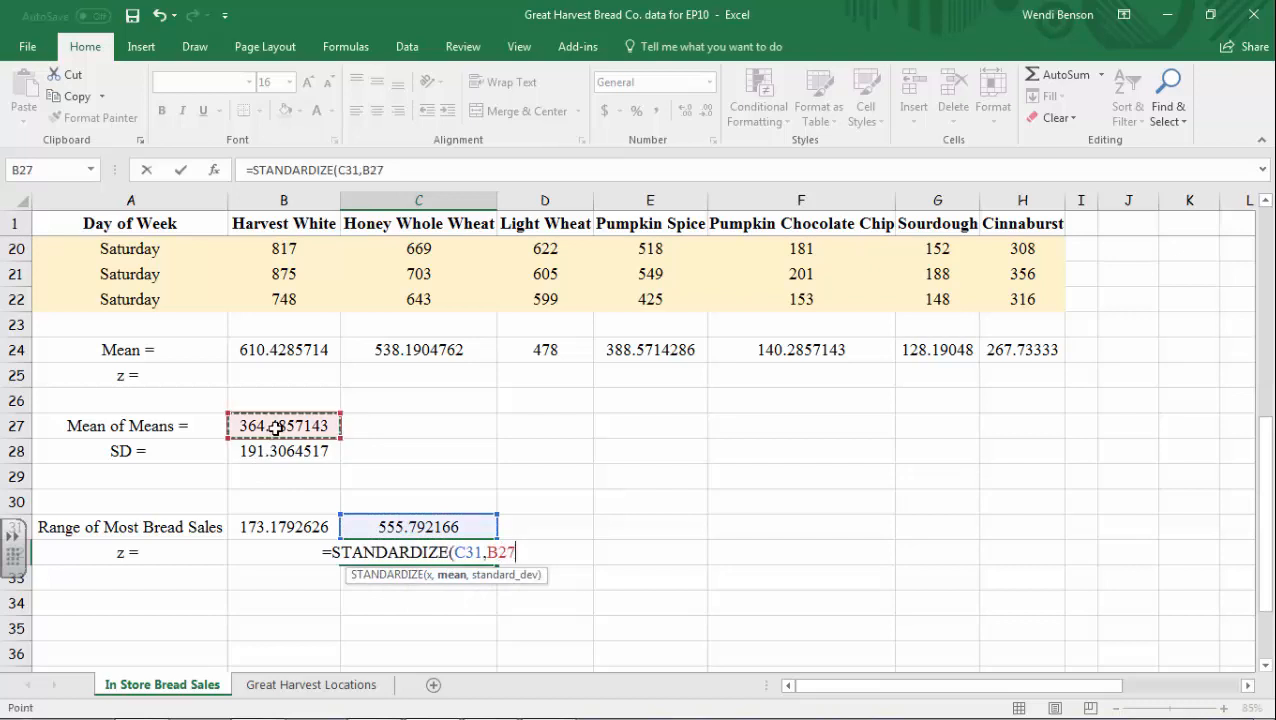
text(,)
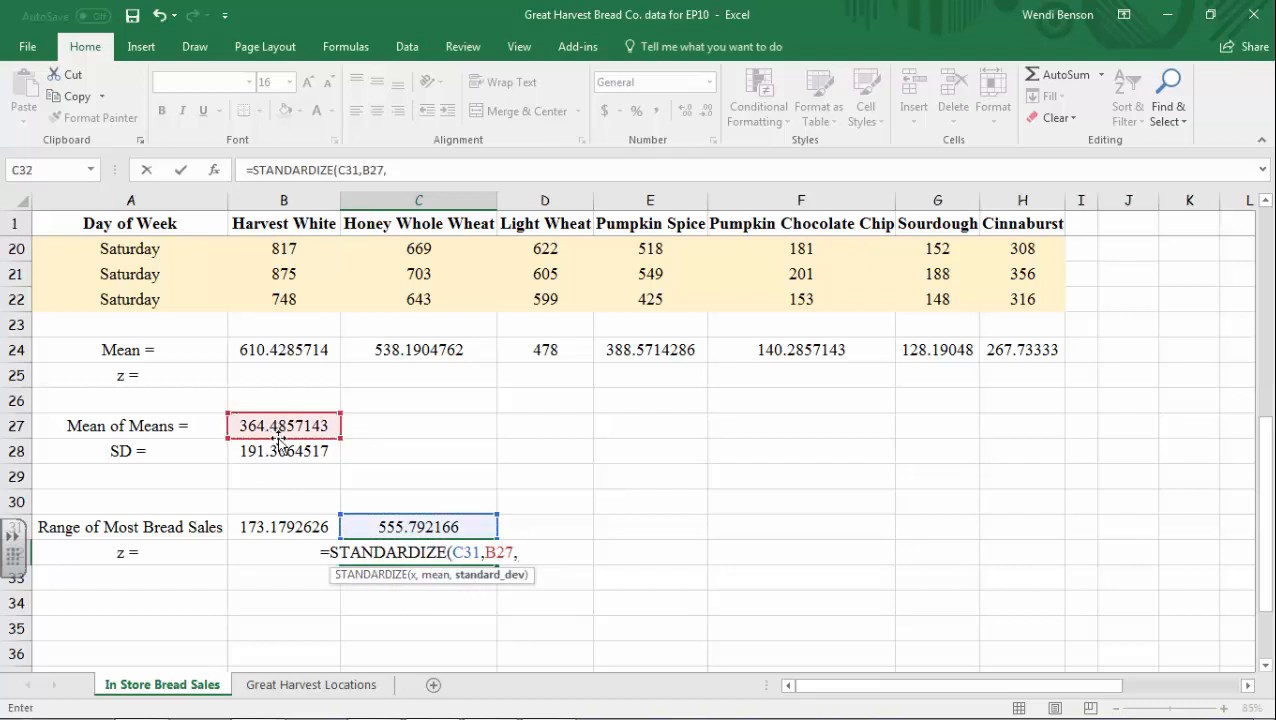
click(279, 450)
key(Return)
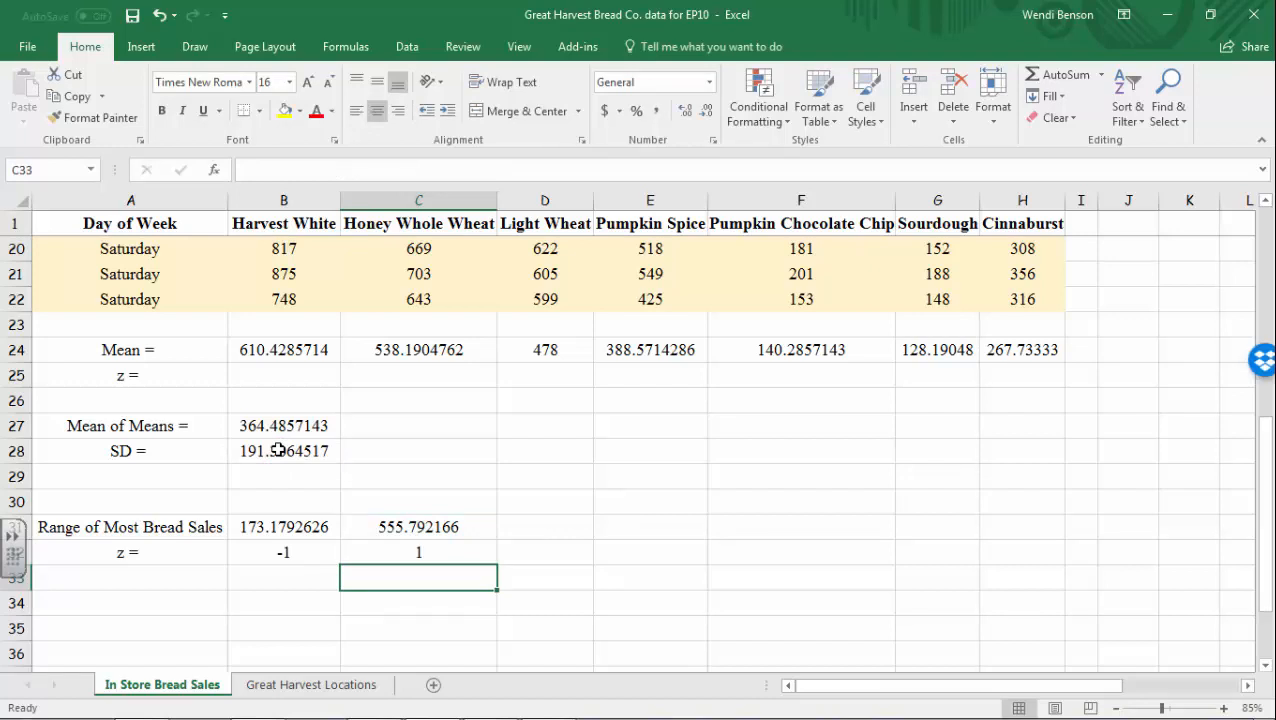
- Calculate the Harvest White mean's z score in B25 with absolute mean and SD references: =STANDARDIZE(B24,$B$27,$B$28)
click(410, 428)
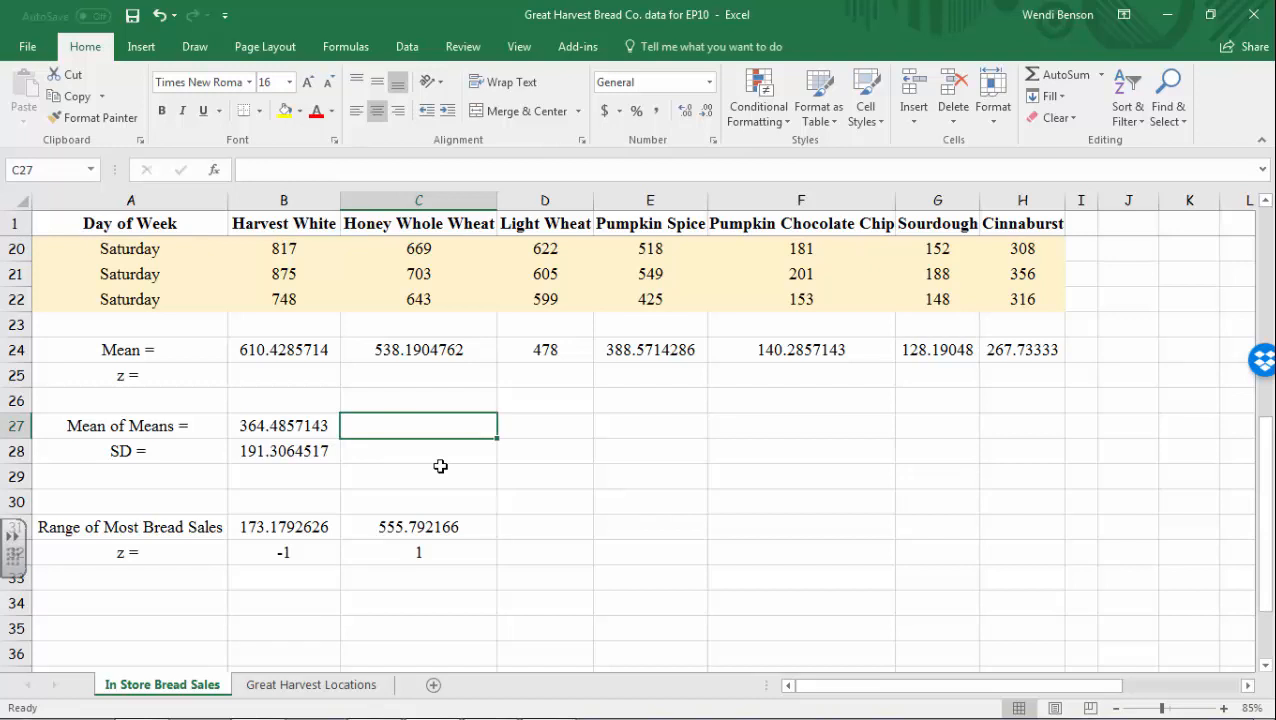
click(297, 378)
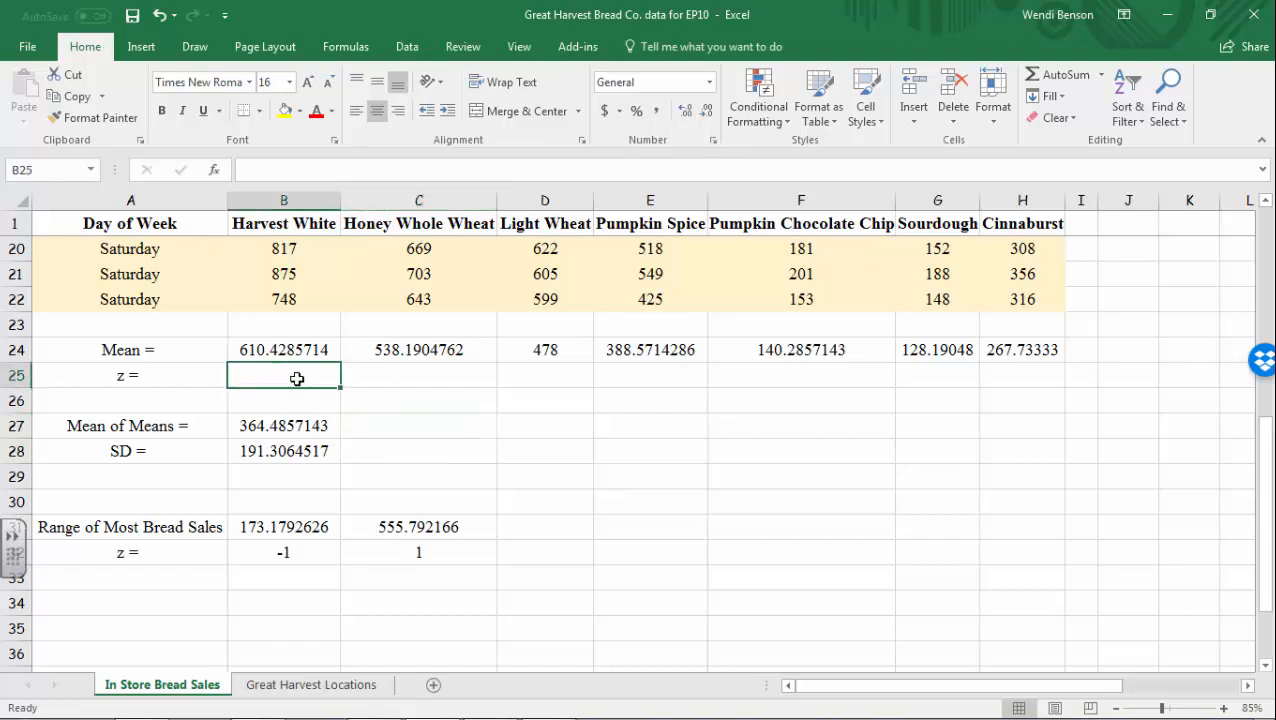
text(=)
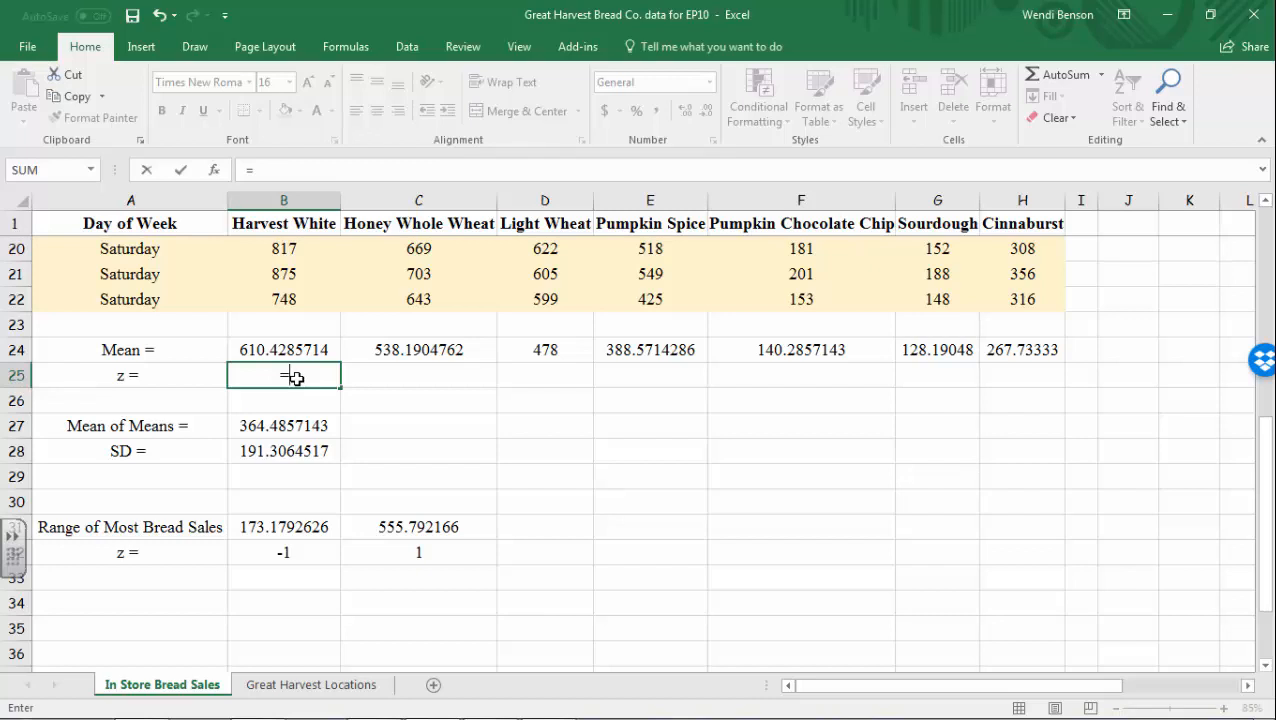
text(st)
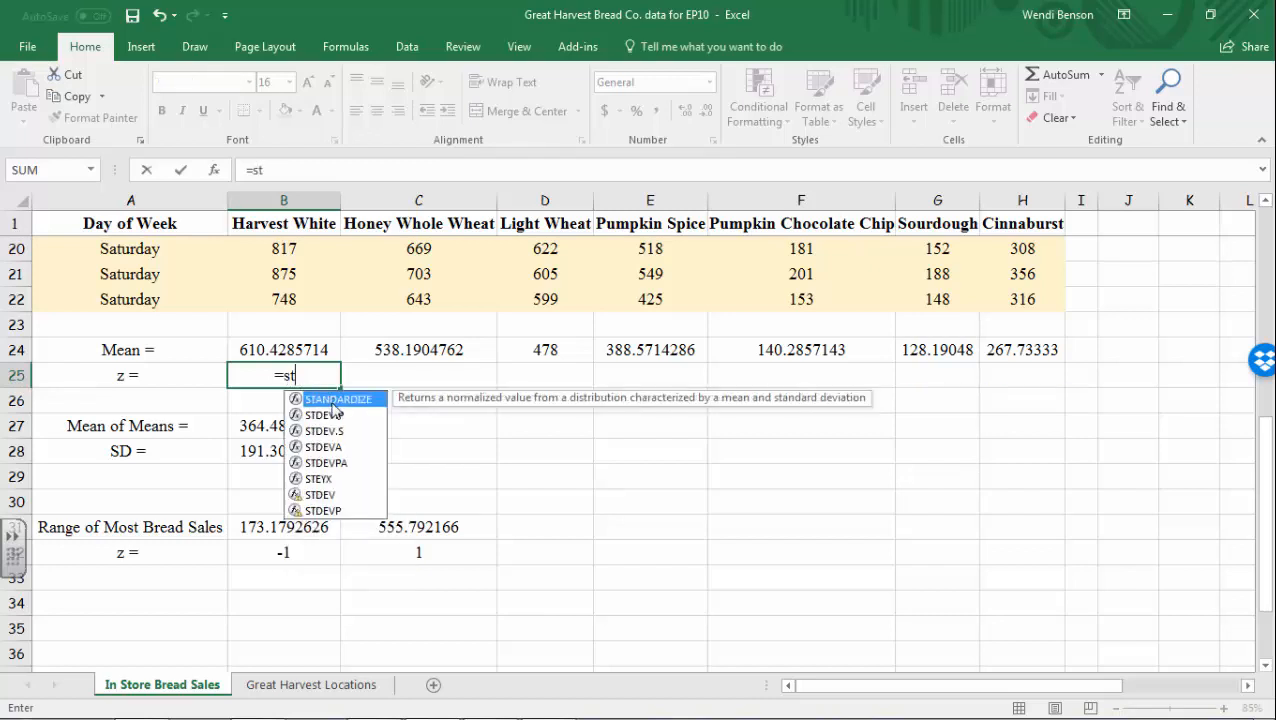
double_click(334, 399)
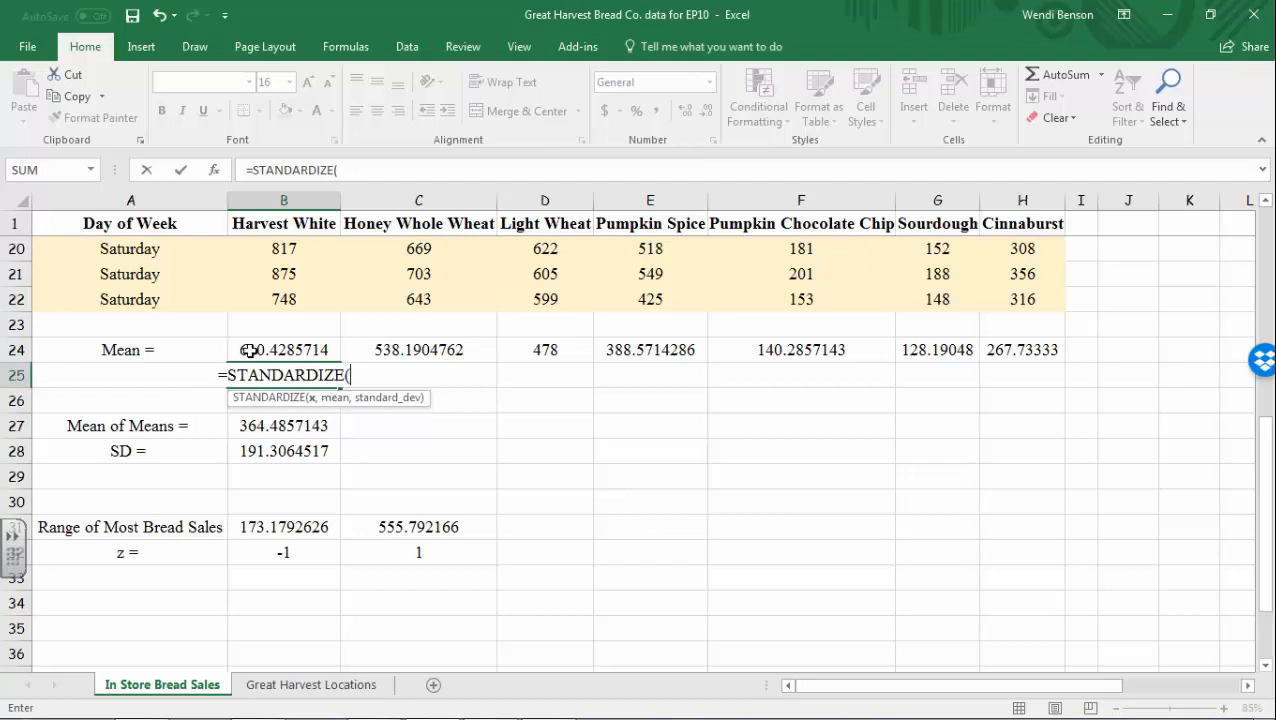
click(249, 349)
text(,)
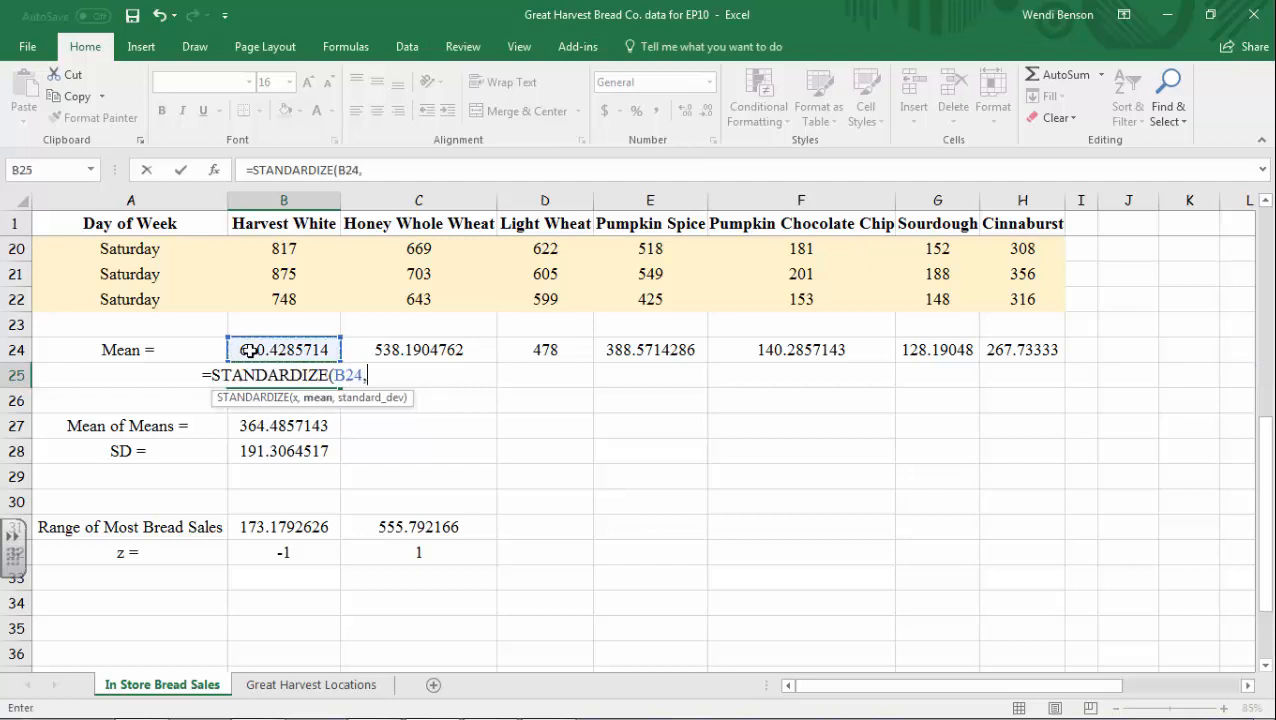
click(271, 424)
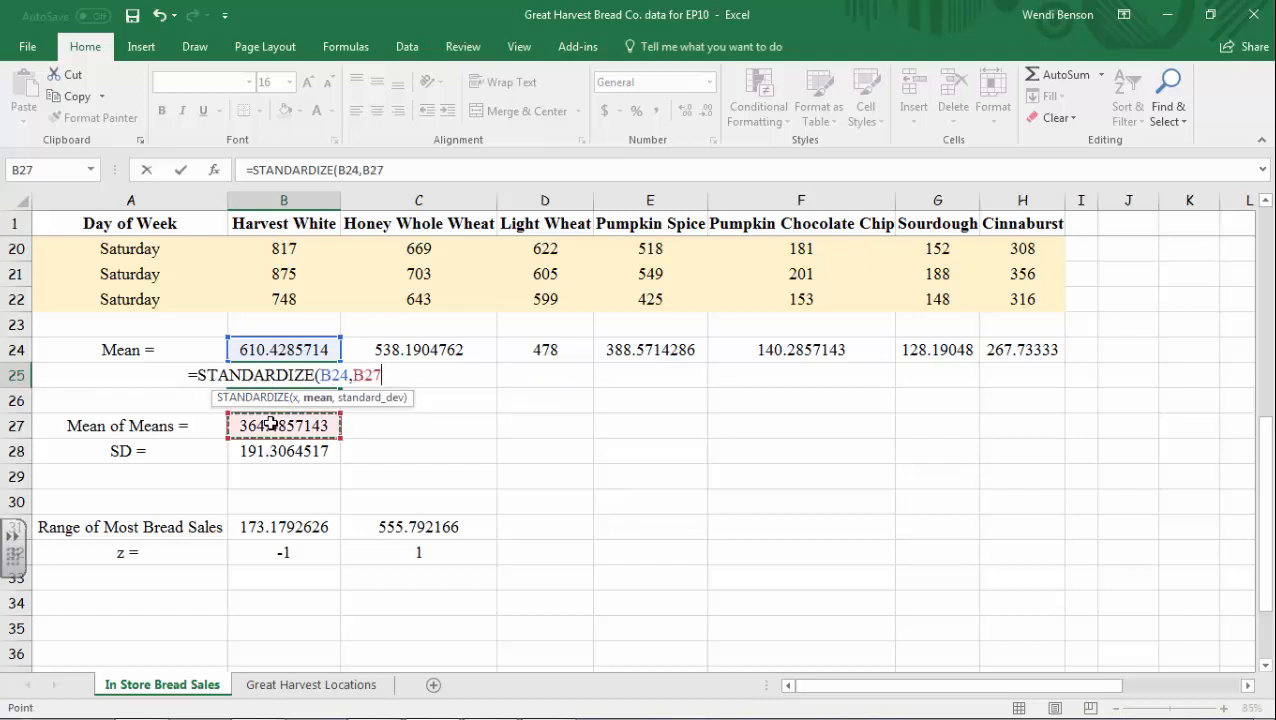
key(F4)
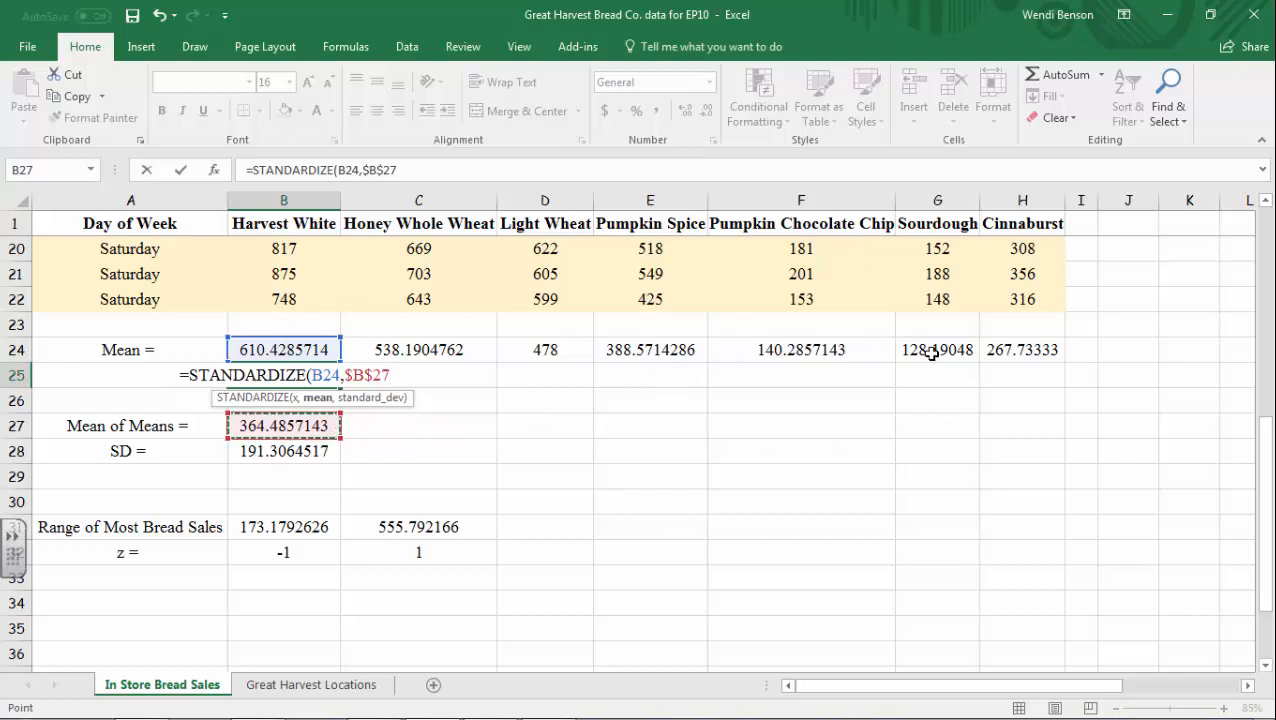
text(,)
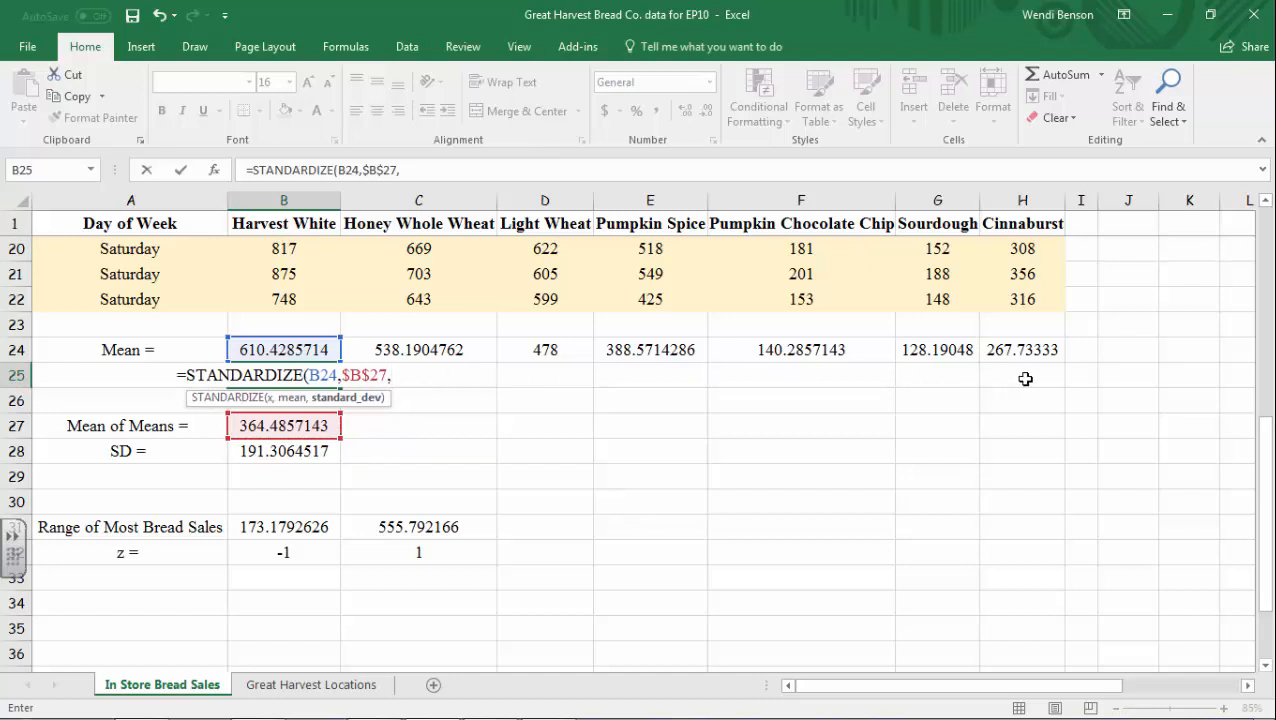
click(257, 453)
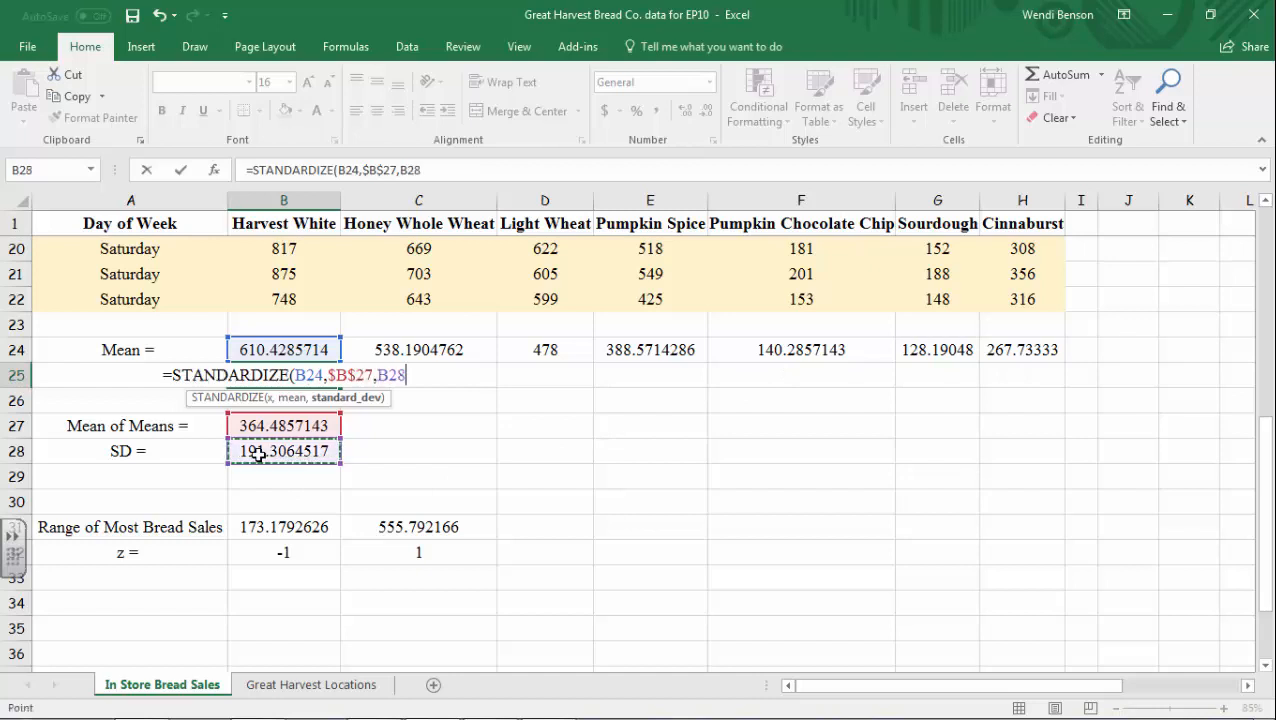
key(F4)
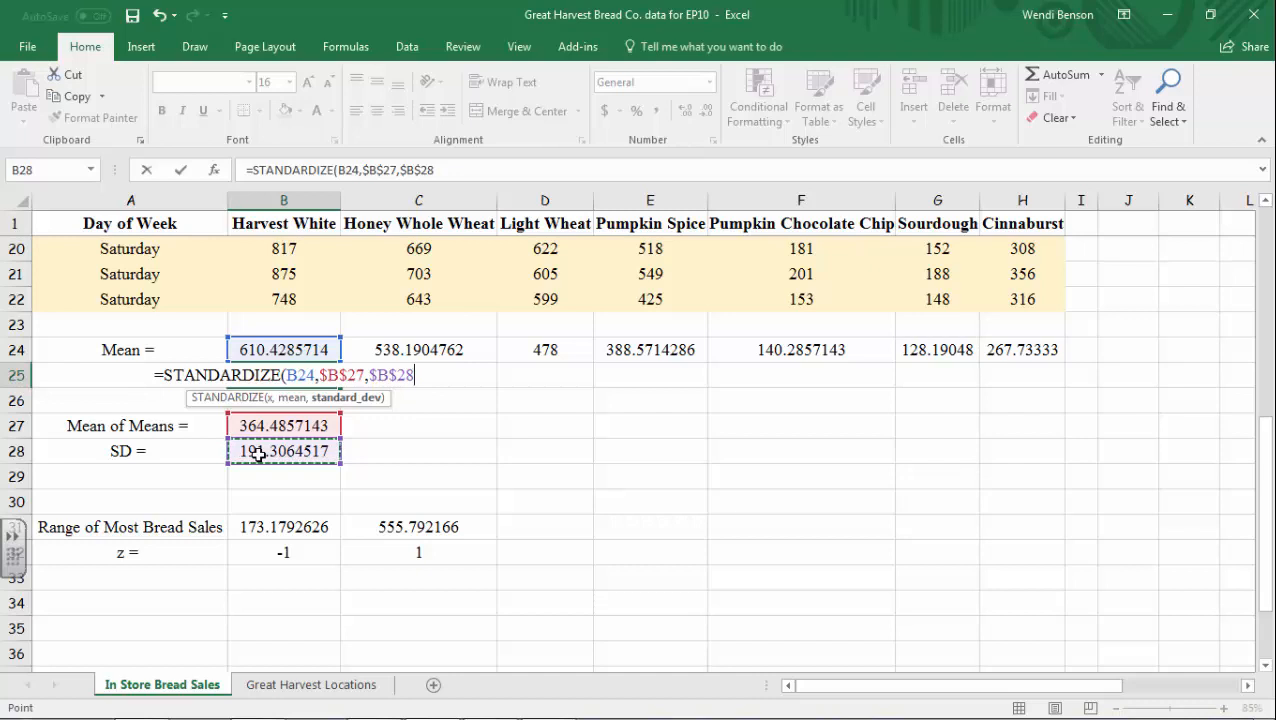
text())
key(ctrl+Return)
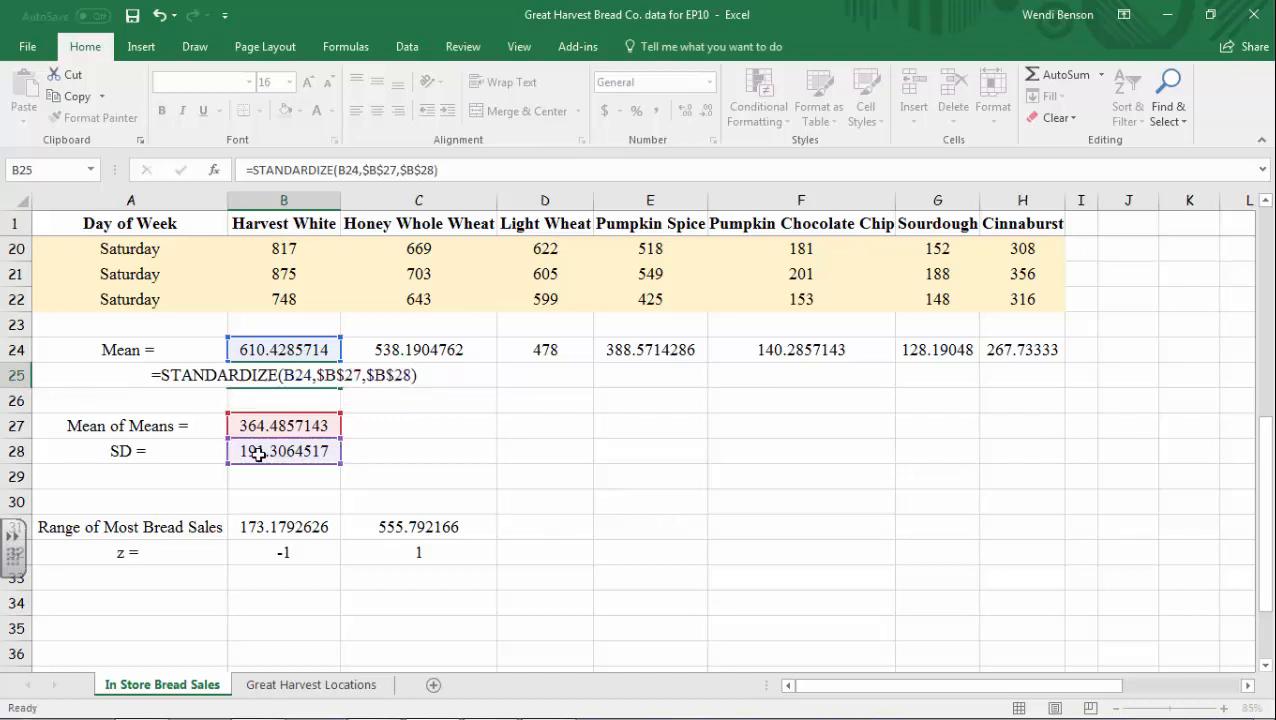
key(Return)
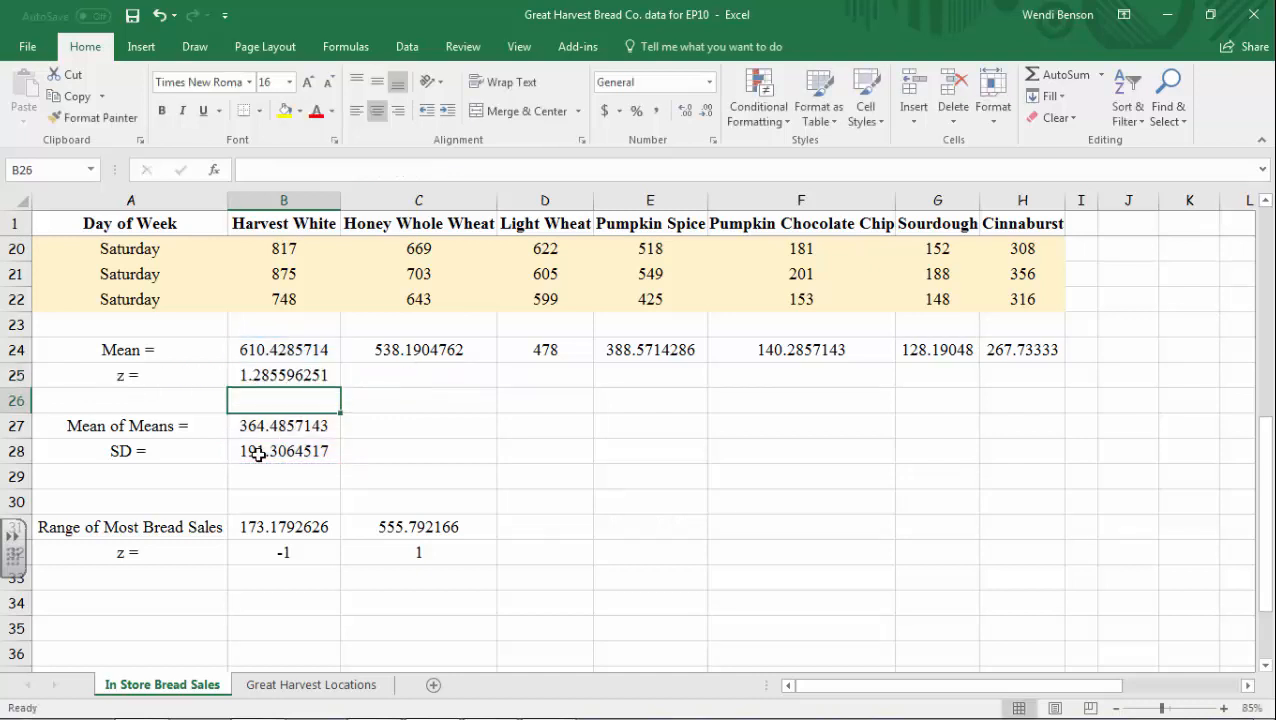
- Fill the z score formula from B25 across through H25, and undo the fill
click(285, 373)
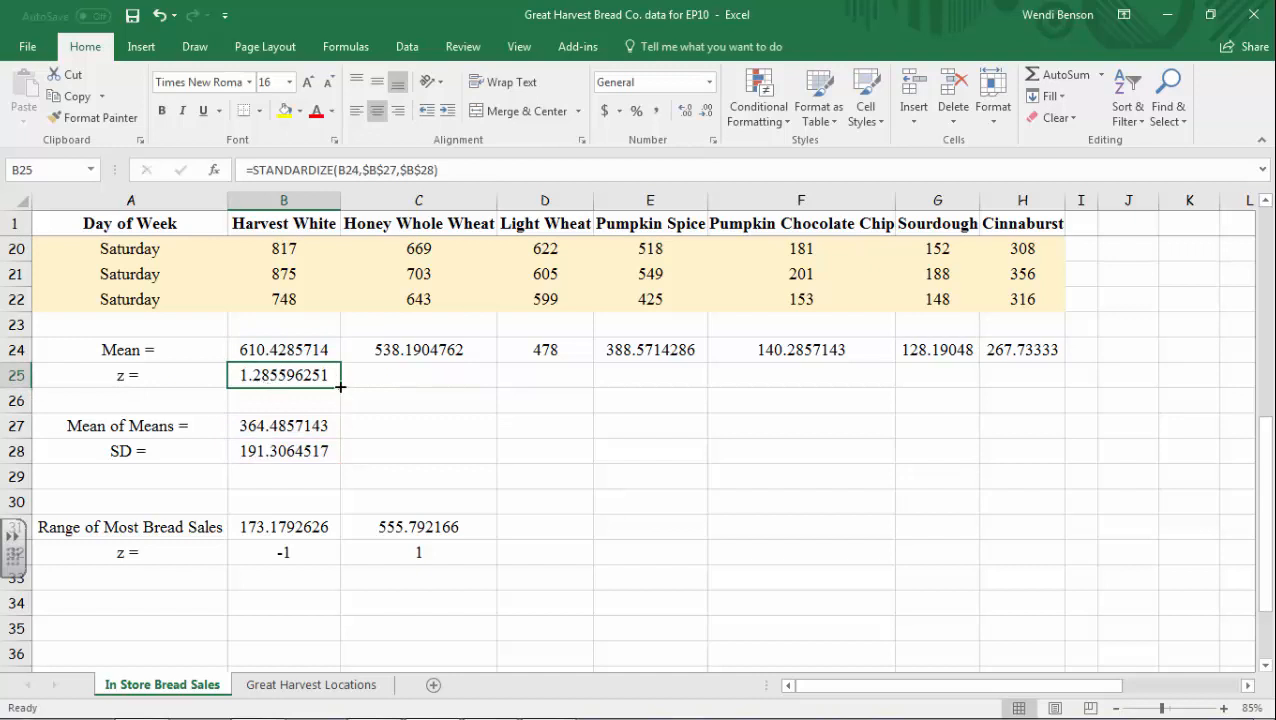
drag(341, 386, 1025, 390)
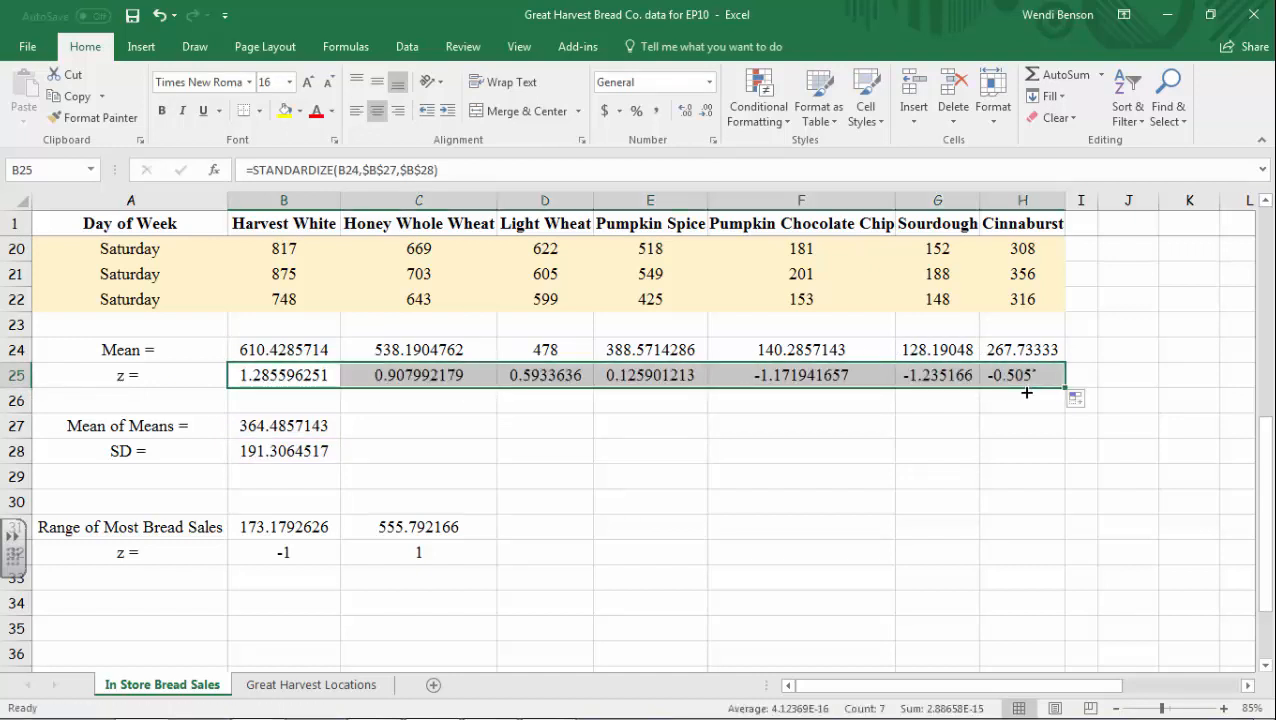
click(155, 16)
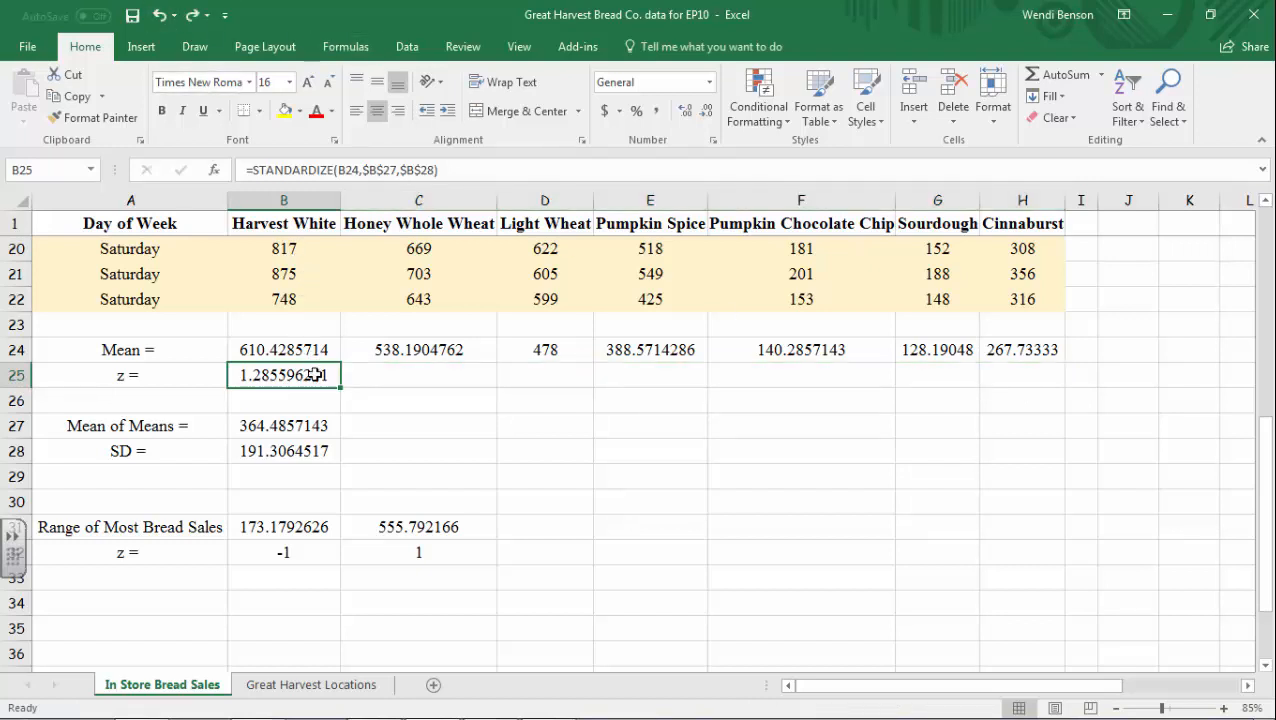
- Fill the Harvest White z score formula in B25 right across all bread types through H25
drag(312, 376, 1000, 380)
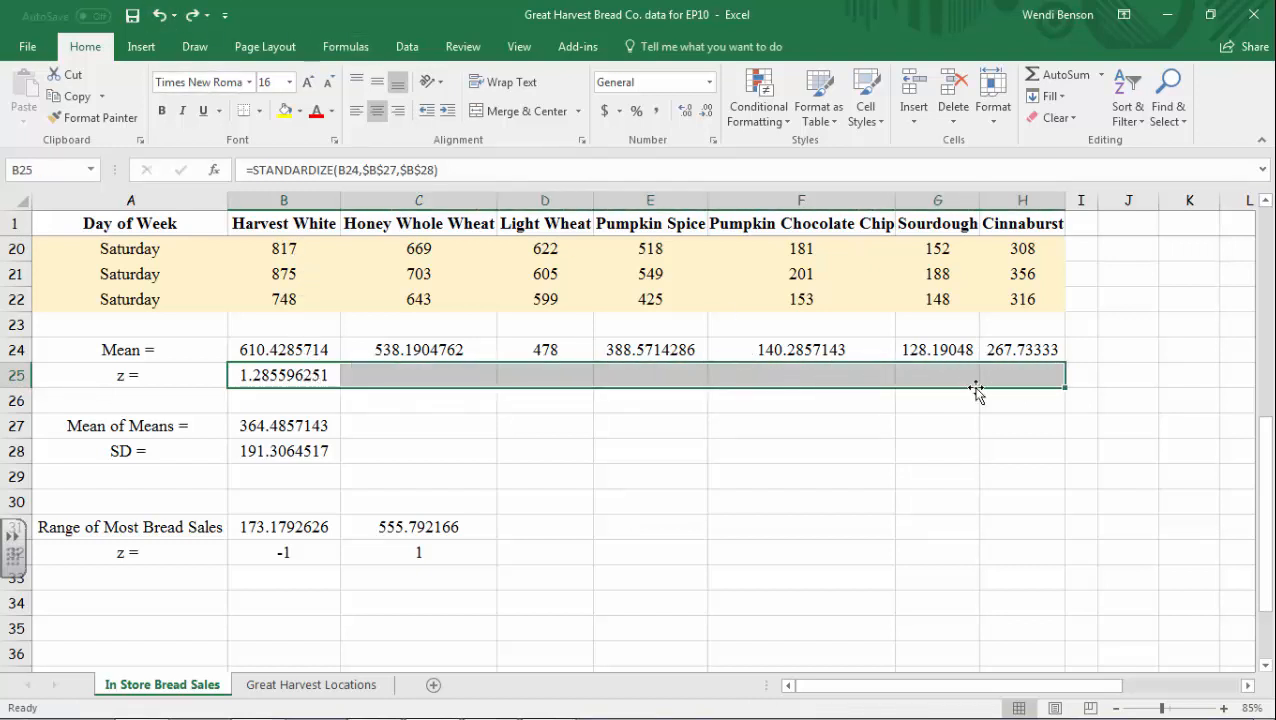
click(1058, 100)
click(1082, 146)
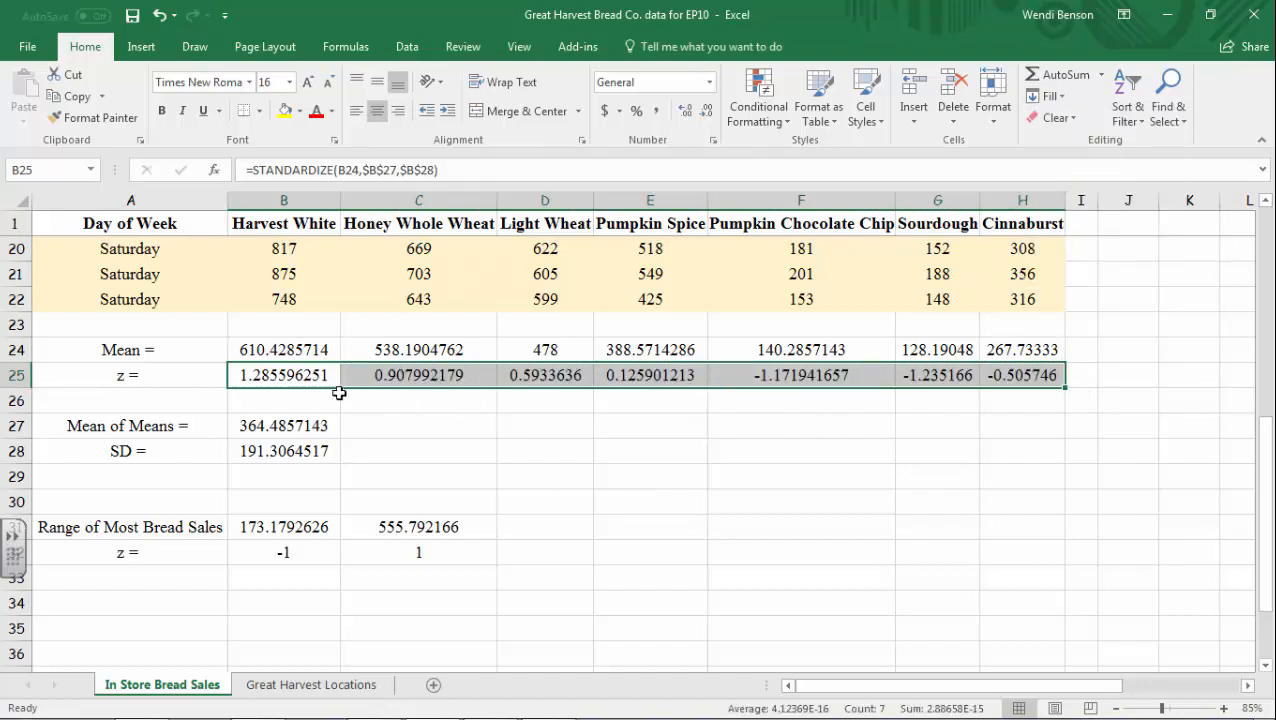
click(663, 452)
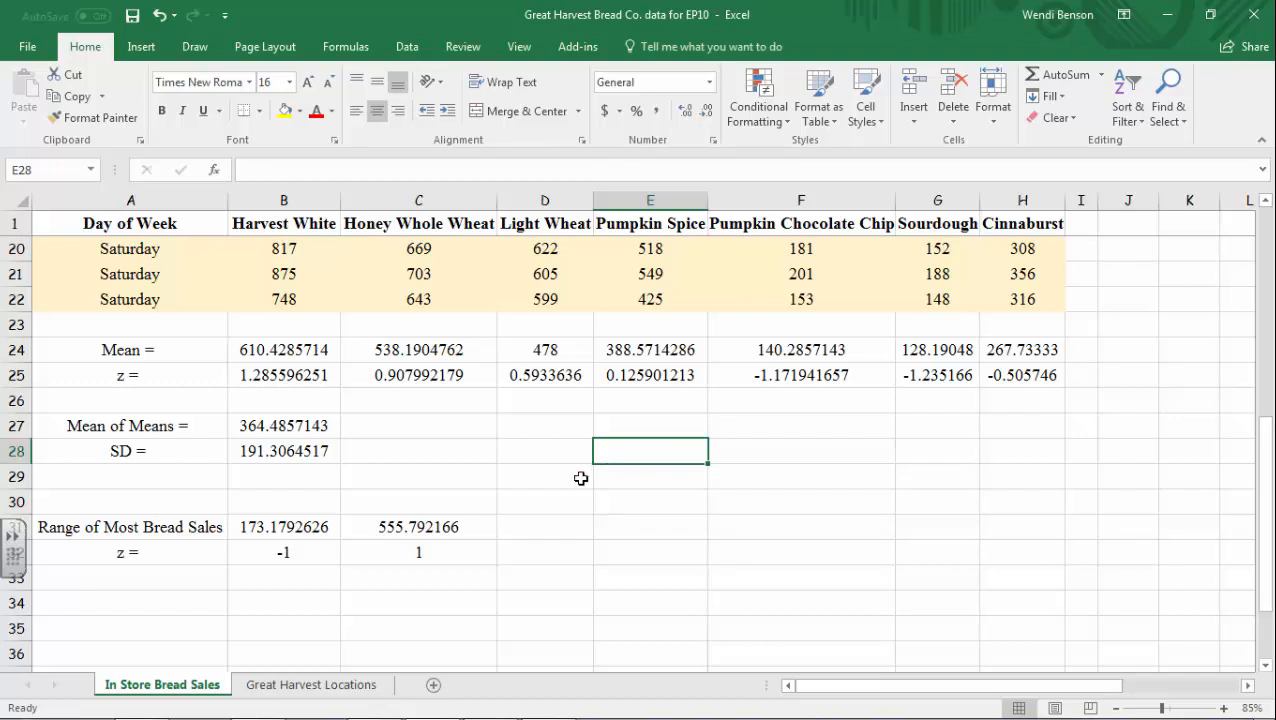
- Examine the bread types' means in row 24 against their z scores in row 25, comparing Harvest White, Sourdough and the other breads
click(270, 359)
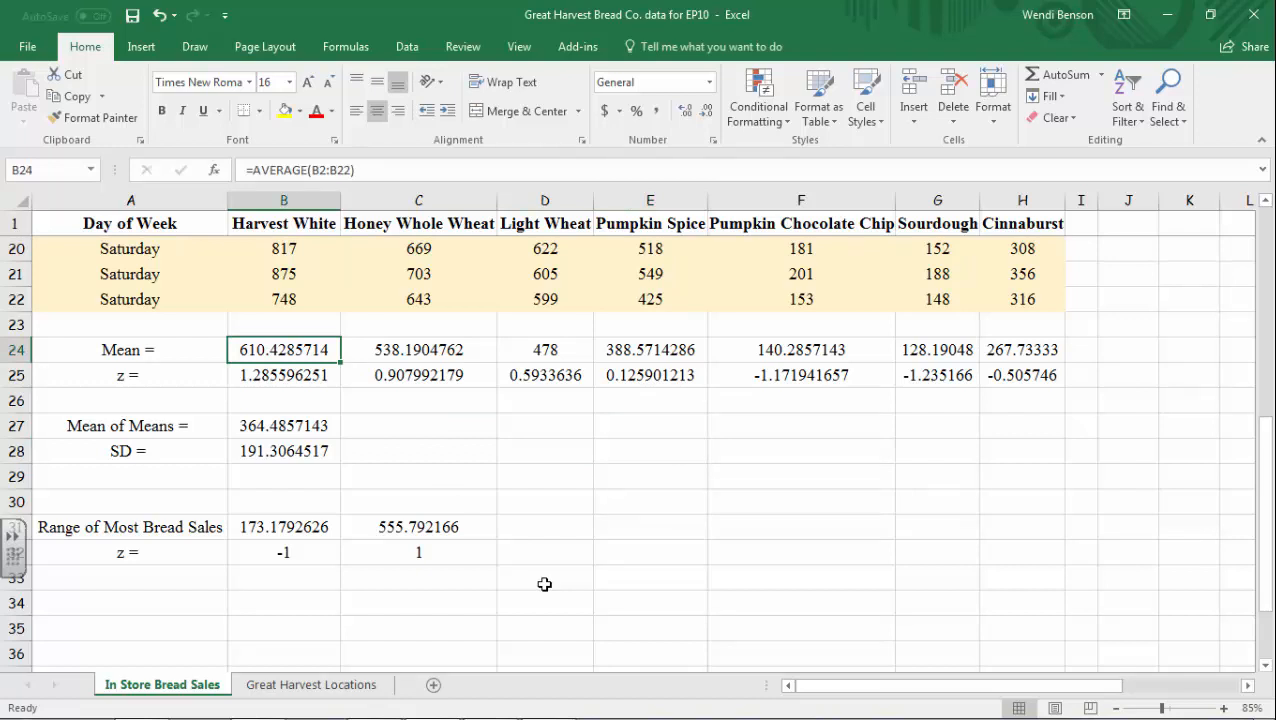
click(251, 380)
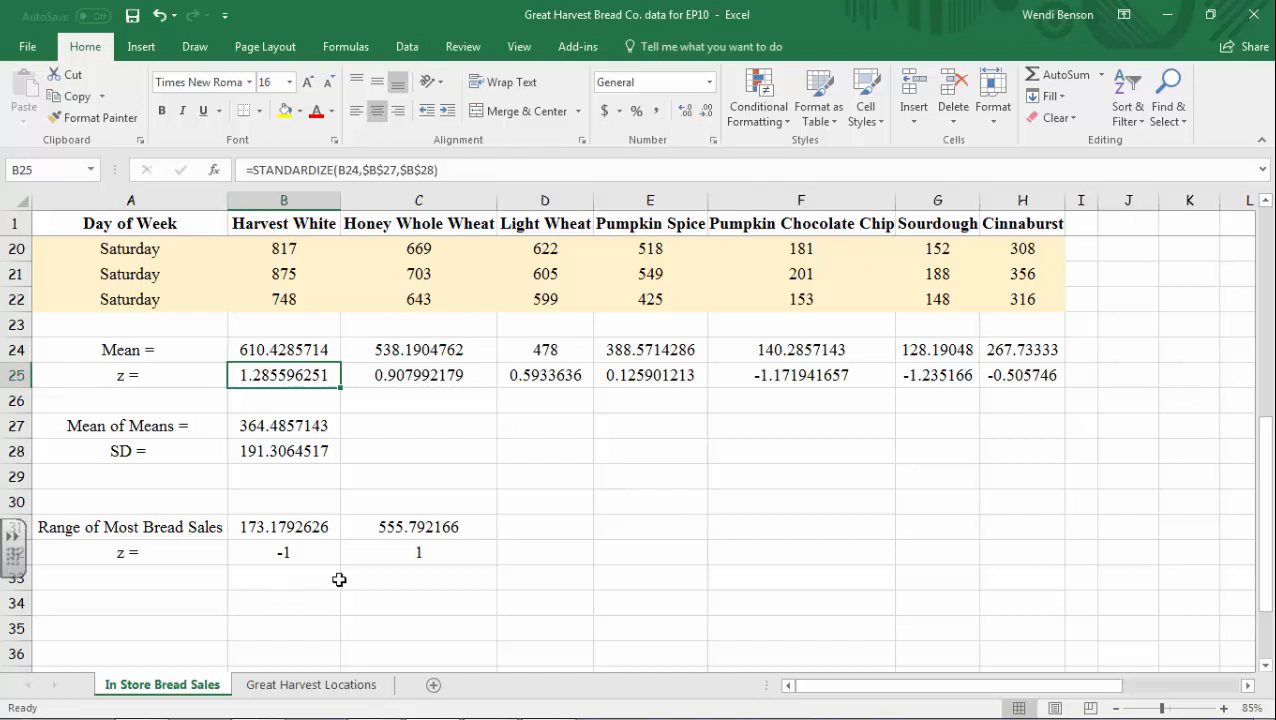
click(926, 357)
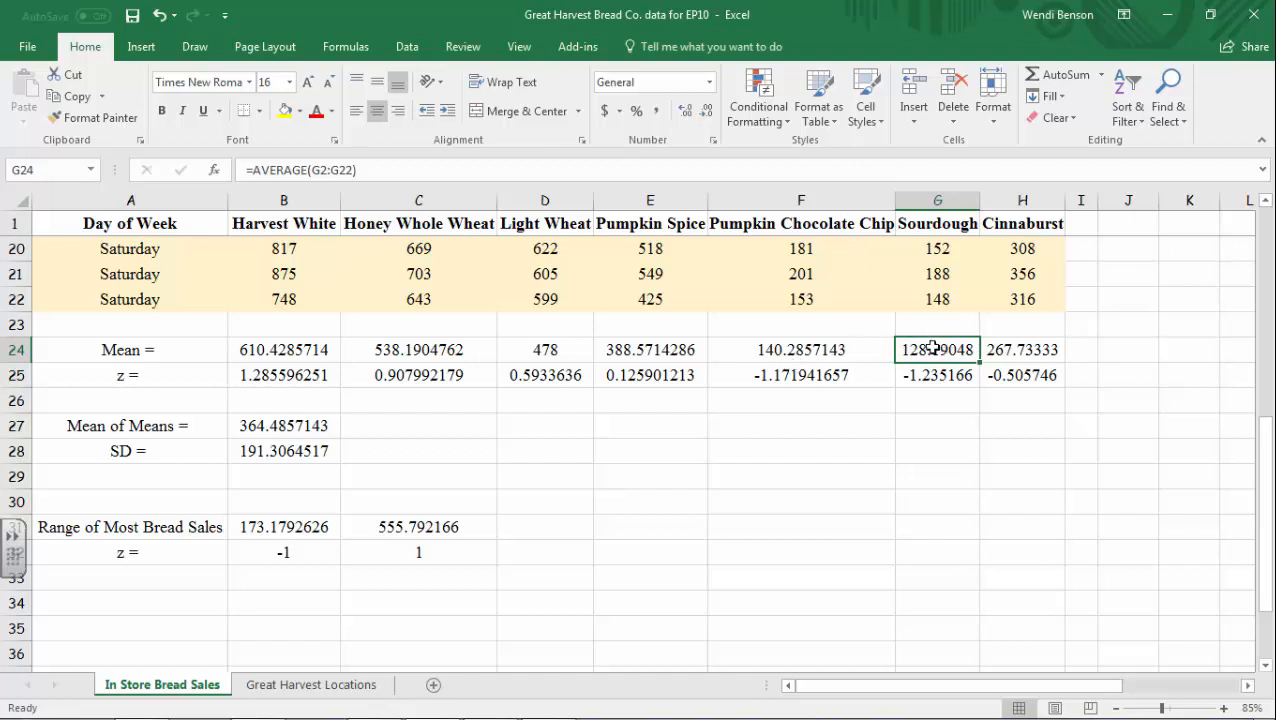
ctrl+click(812, 350)
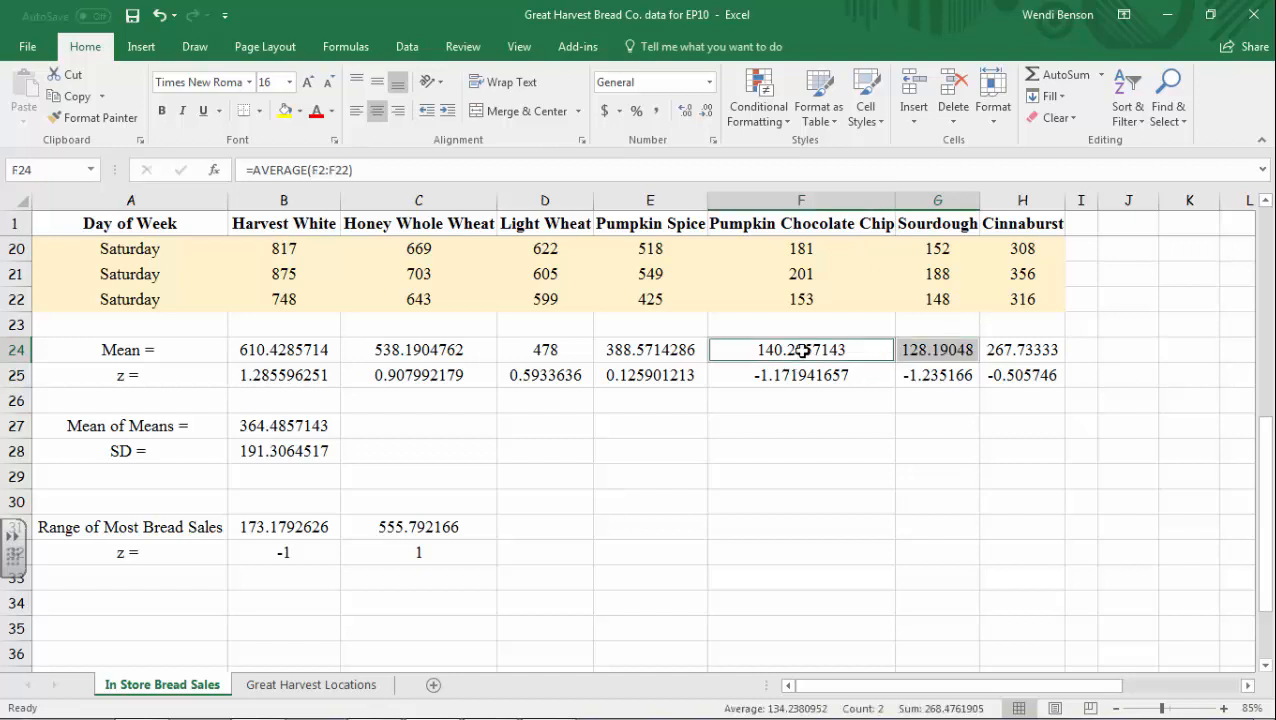
ctrl+click(990, 349)
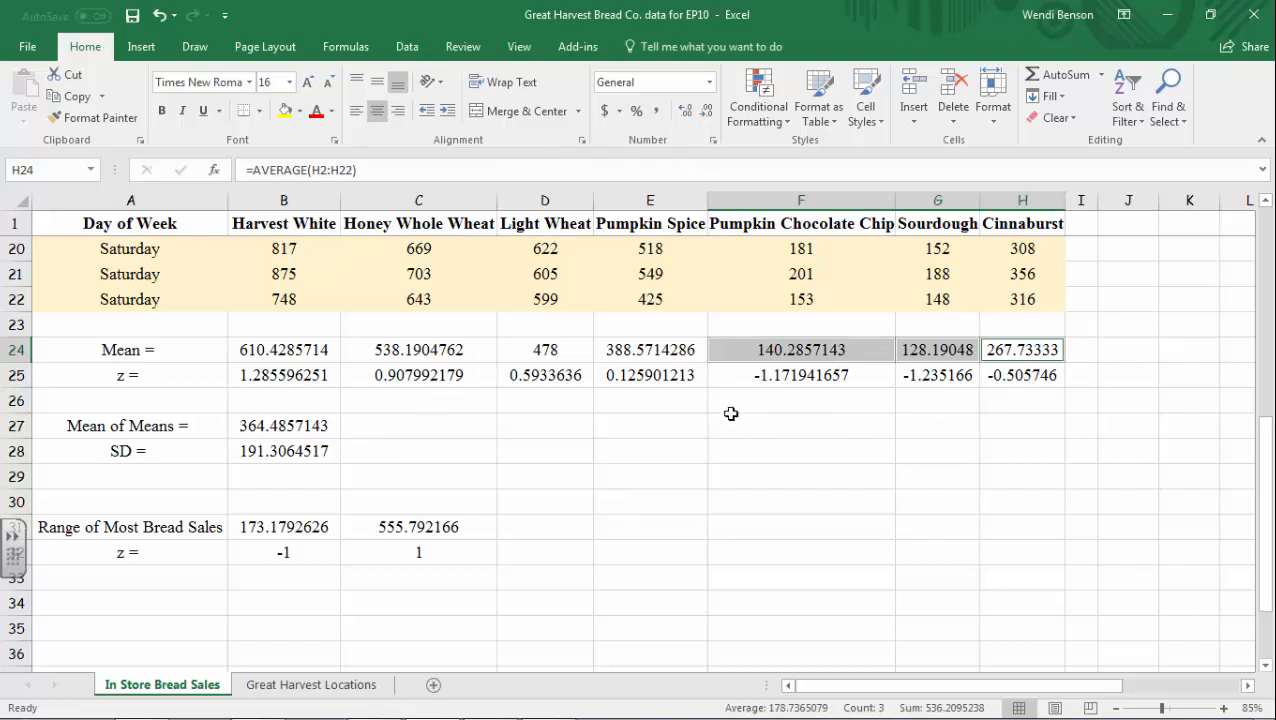
drag(627, 349, 312, 352)
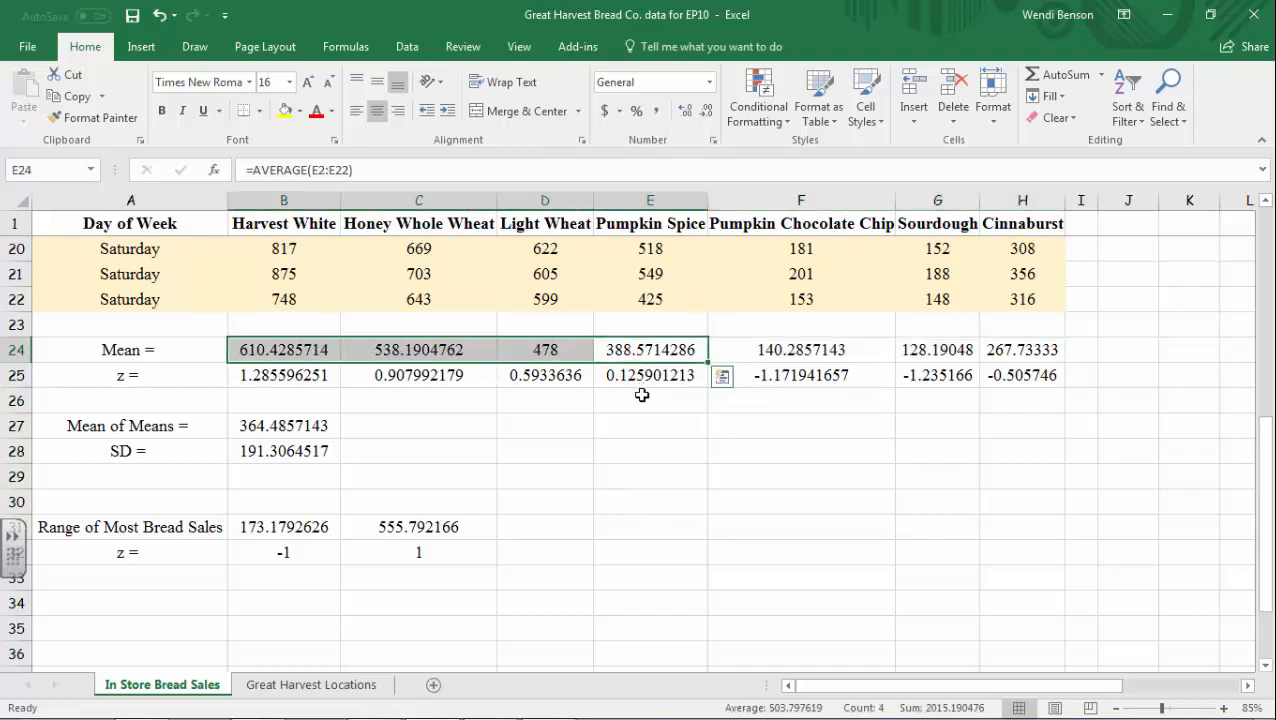
click(912, 350)
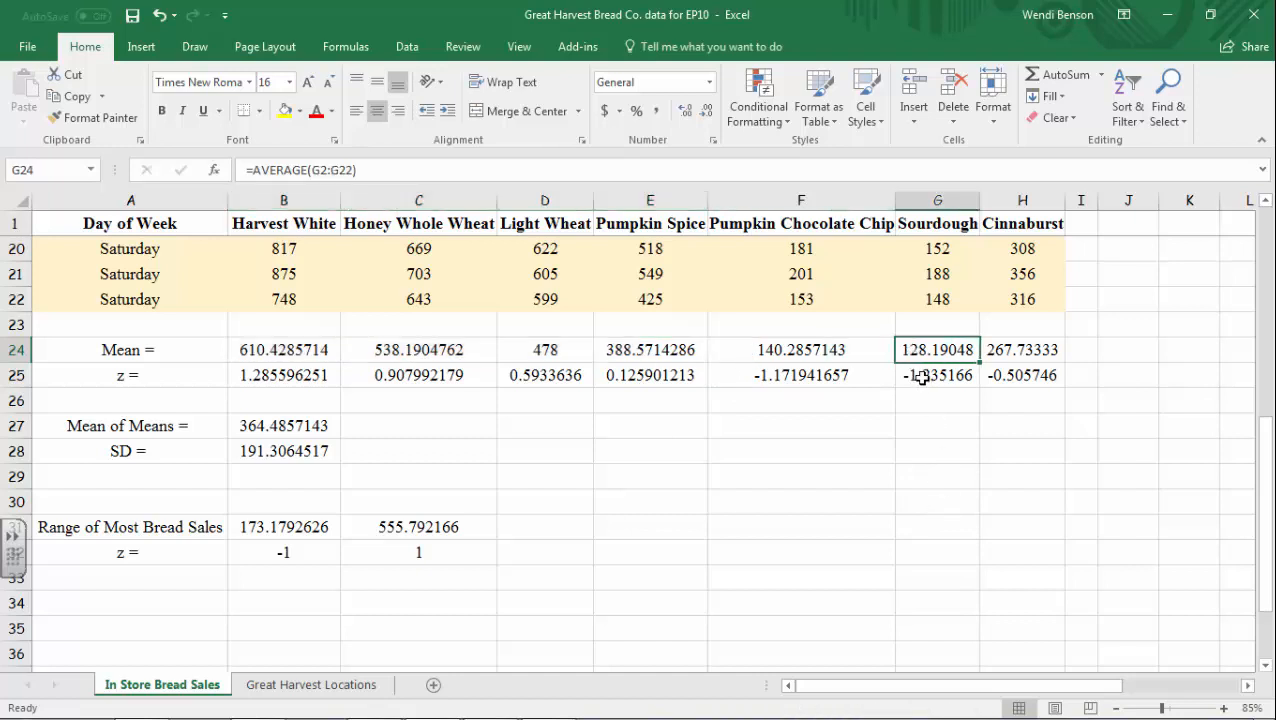
ctrl+click(921, 377)
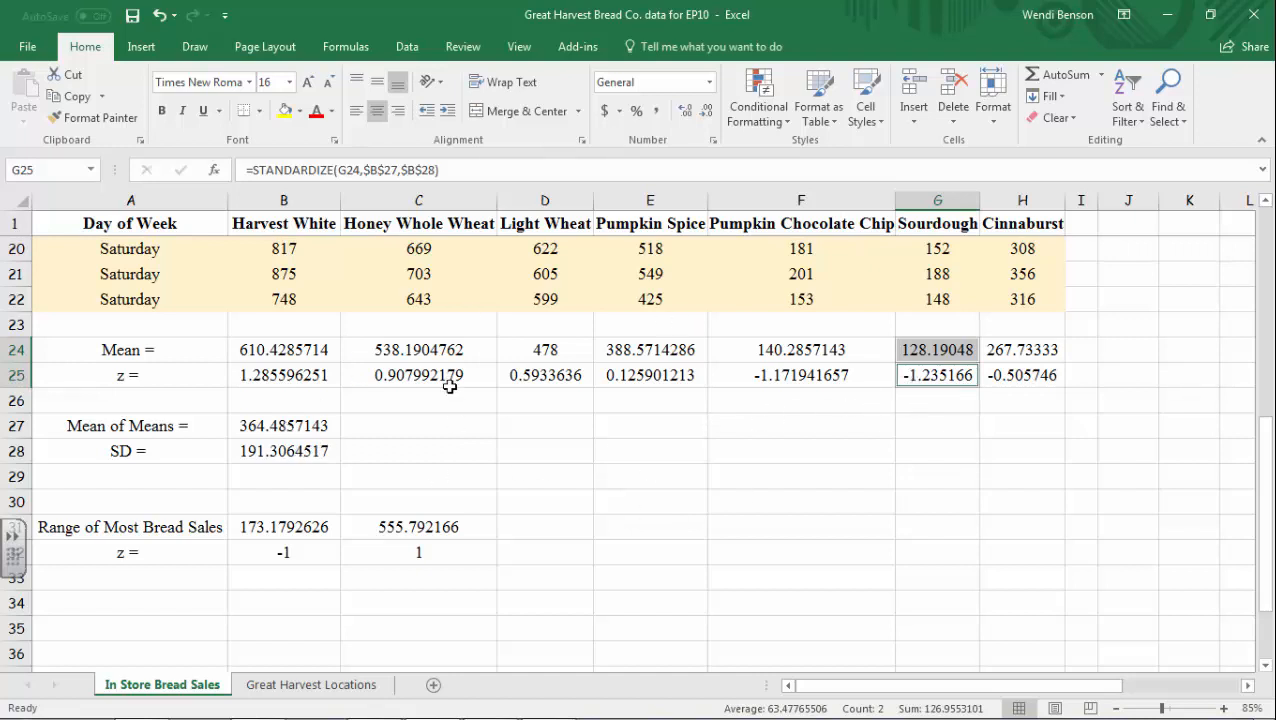
click(617, 436)
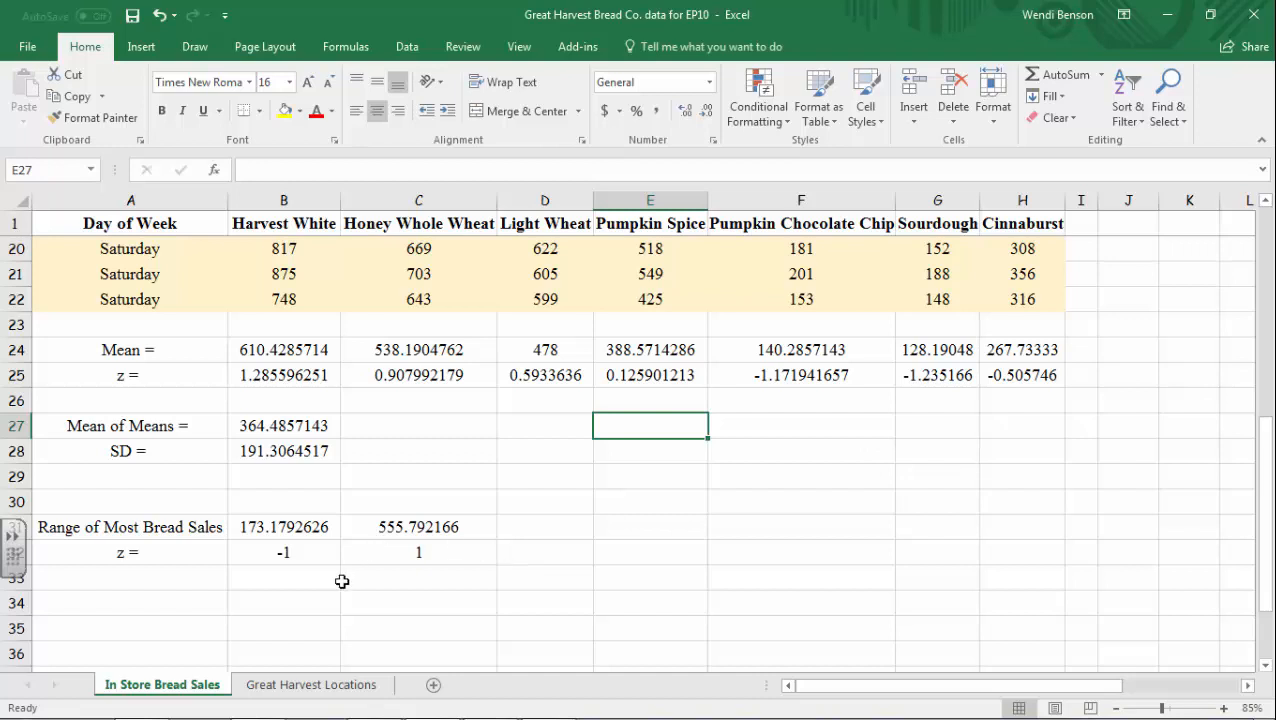
- Open the Great Harvest Locations sheet and look over the savannah bar sales table
click(329, 690)
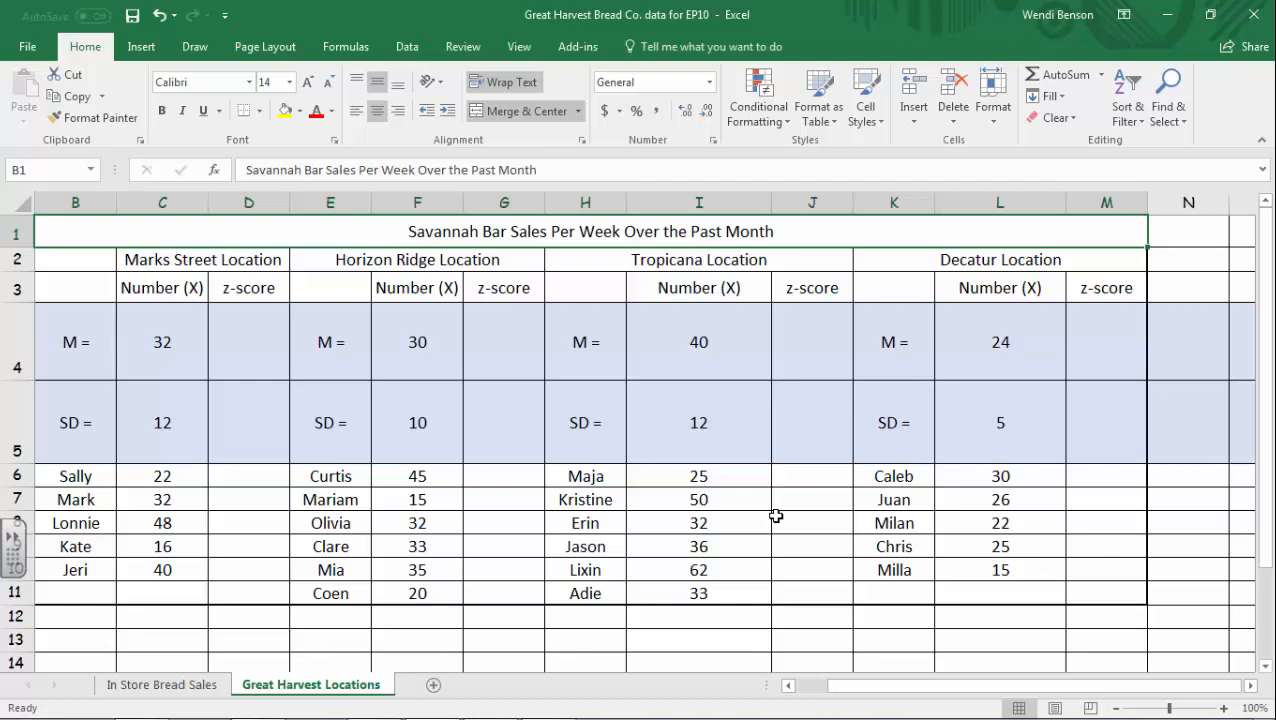
scroll(776, 516, down, 2)
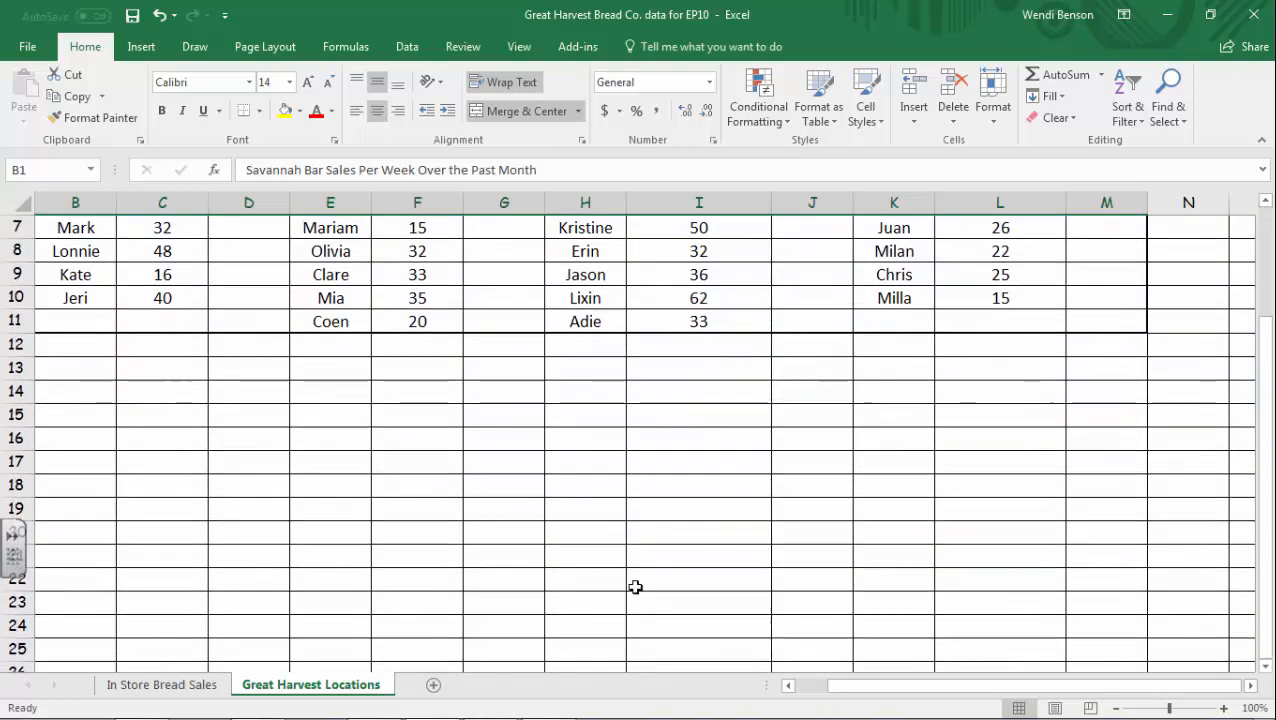
scroll(214, 609, up, 2)
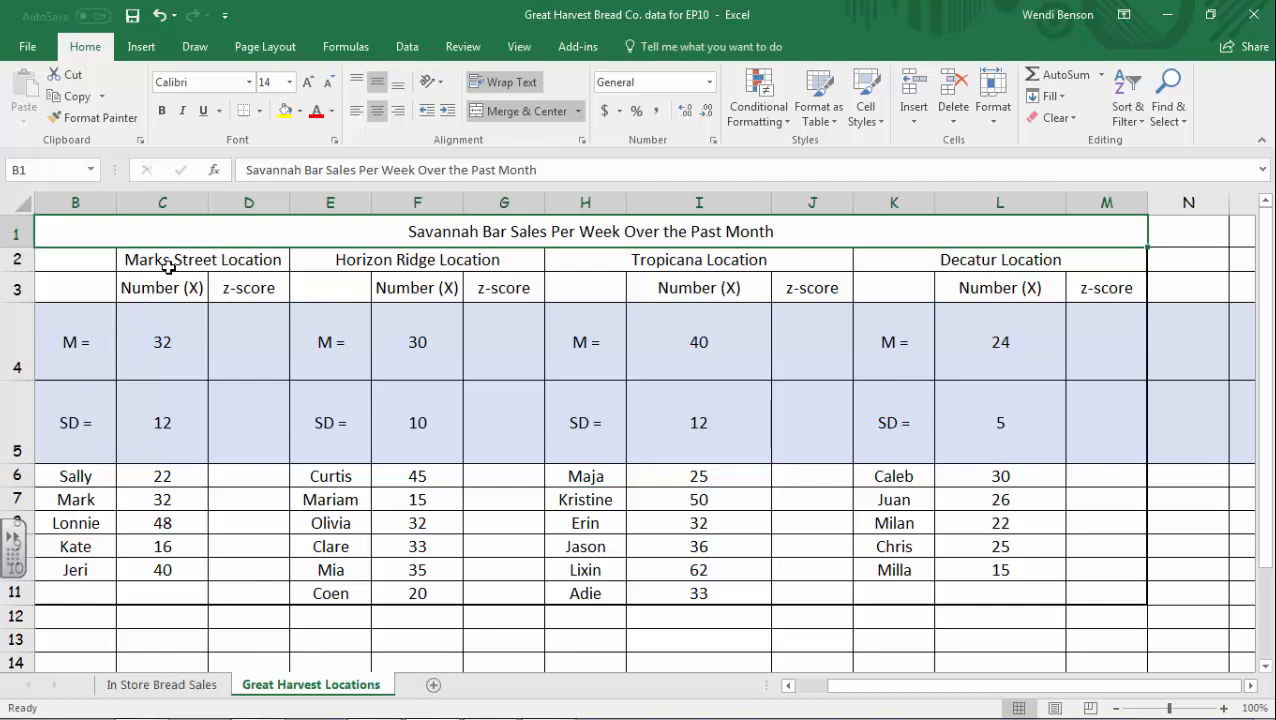
- Examine the Marks Street sales values and the mean and SD formulas in rows 4 and 5 for all four locations
drag(162, 478, 162, 568)
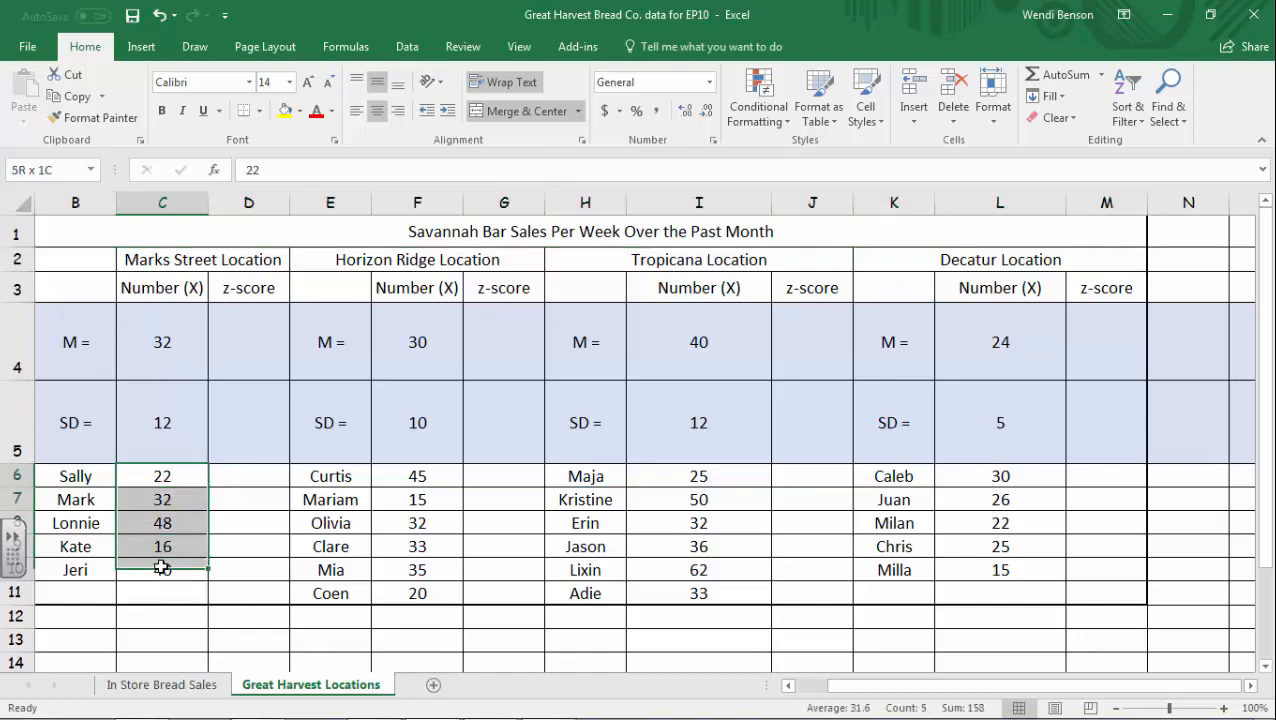
click(158, 340)
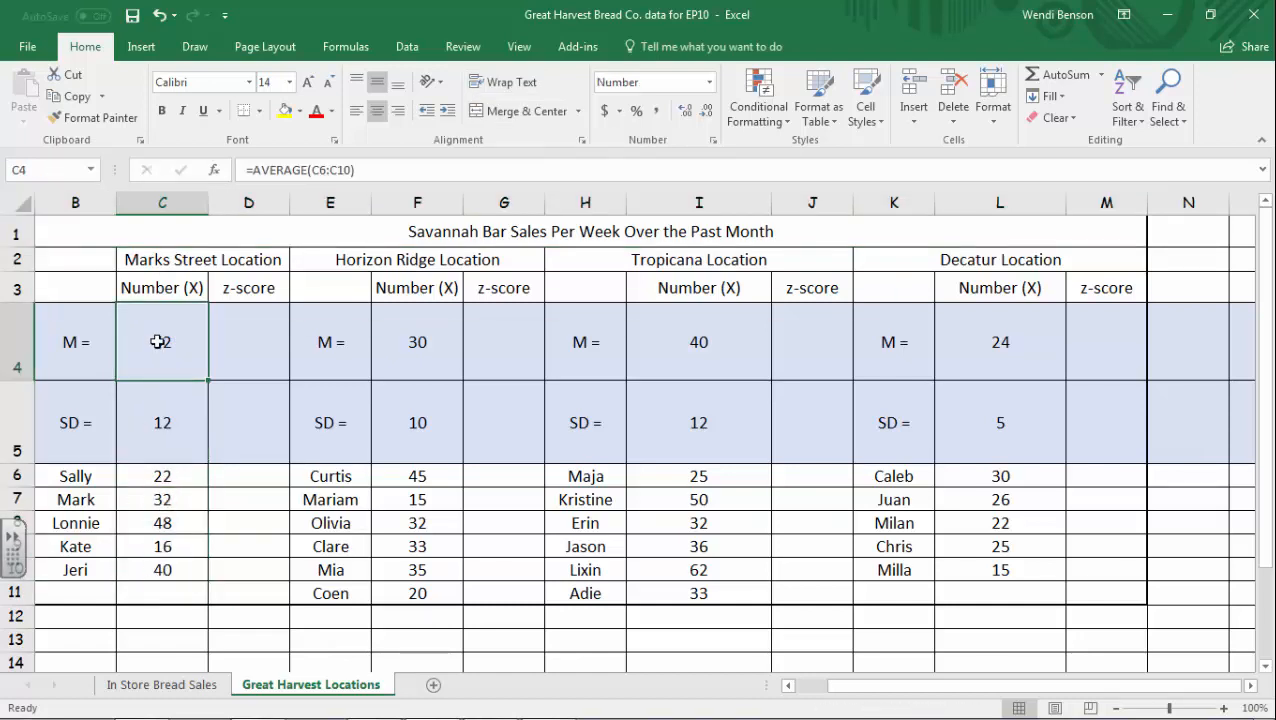
click(161, 428)
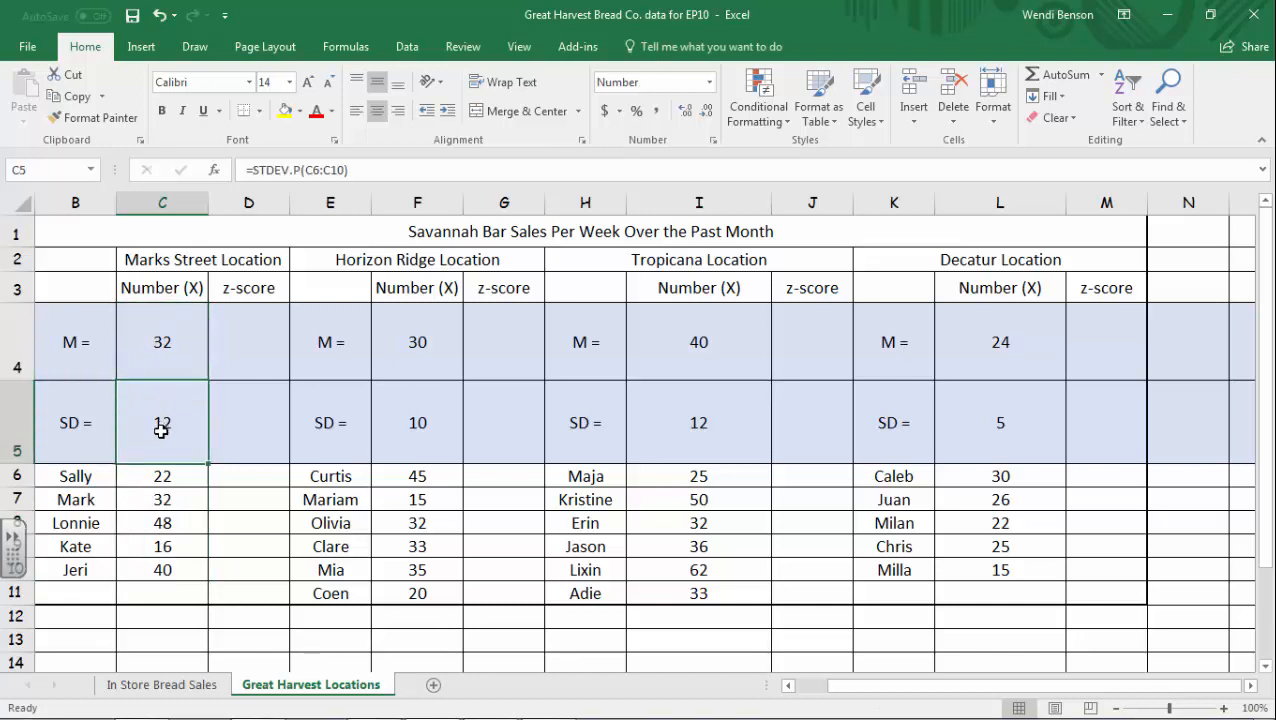
click(184, 344)
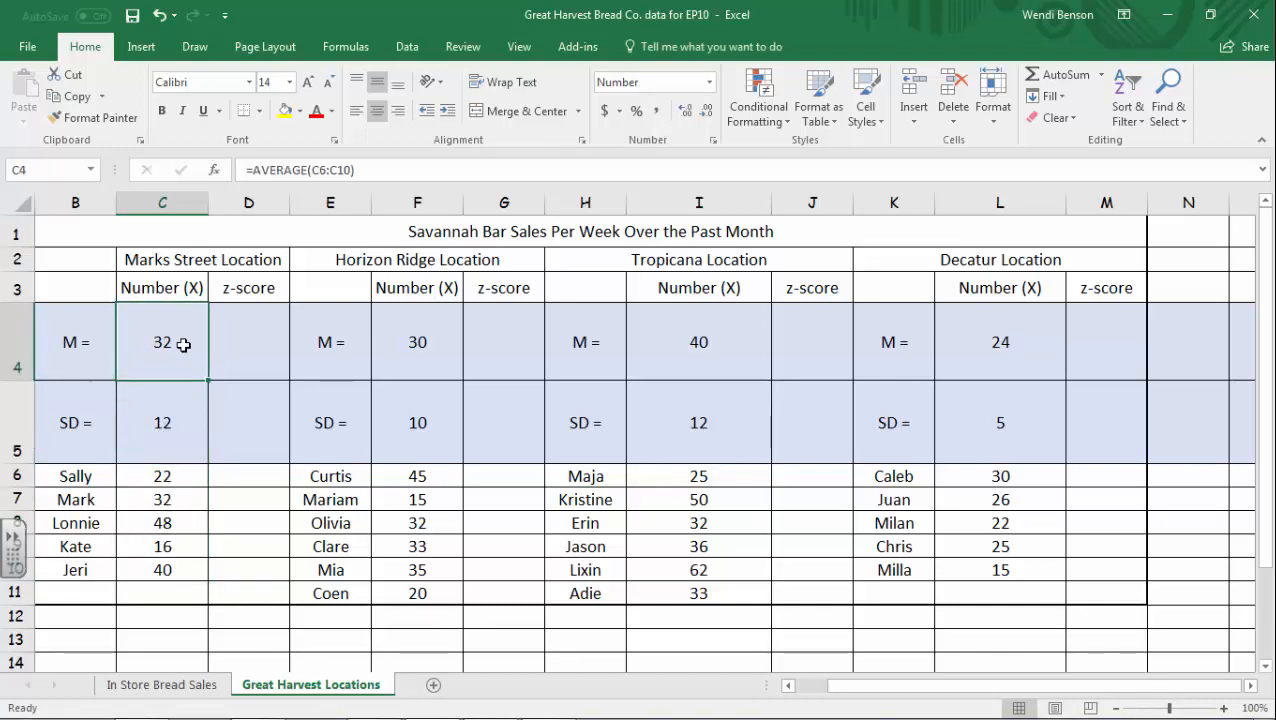
click(178, 421)
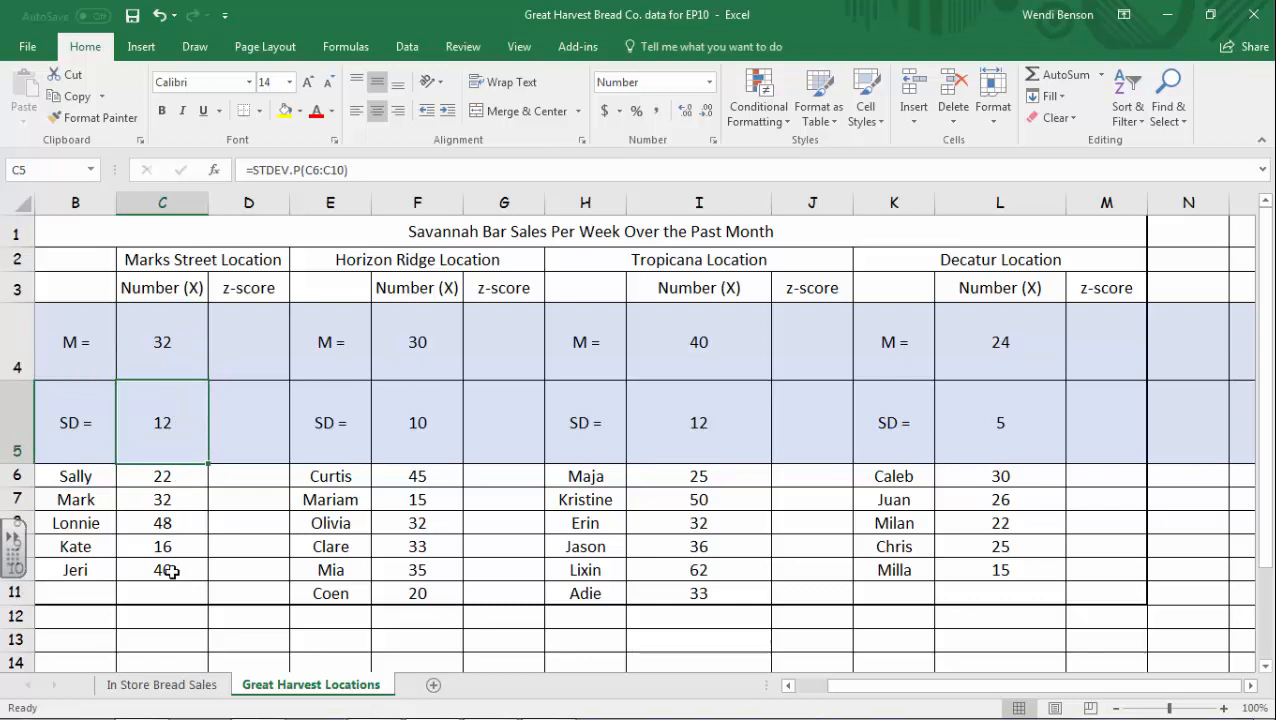
click(420, 350)
click(406, 425)
click(672, 342)
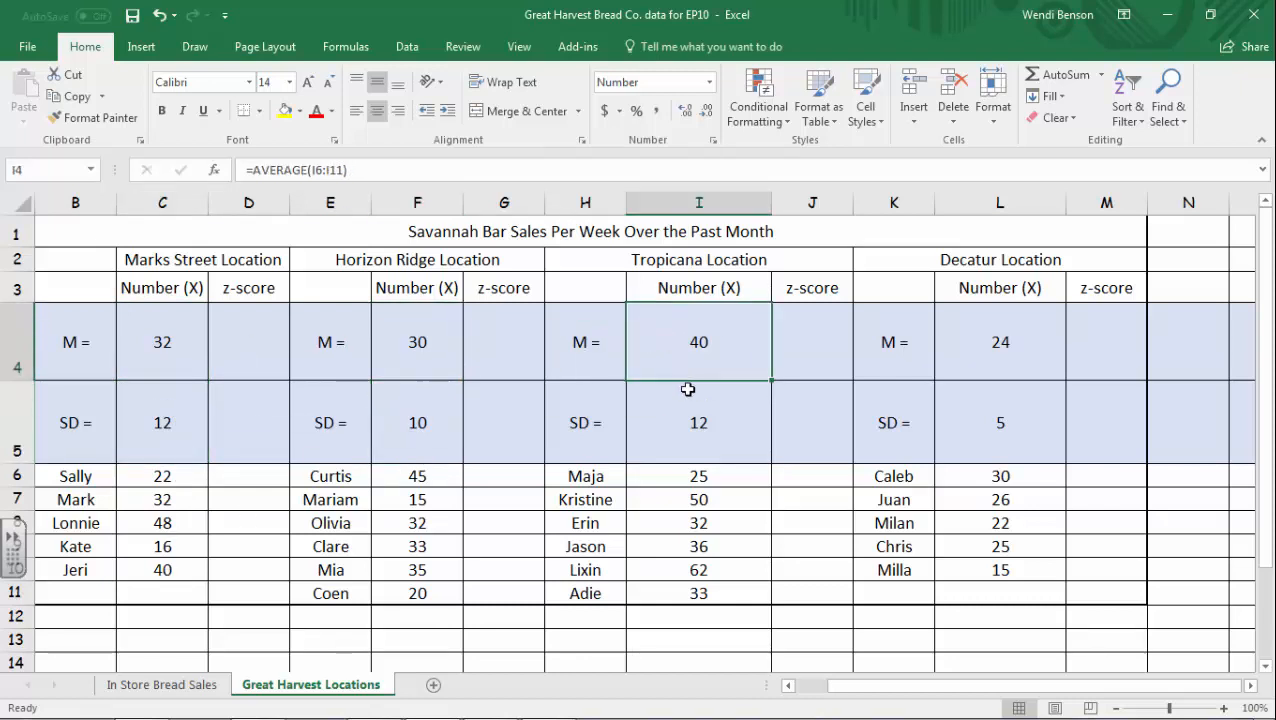
click(686, 395)
click(1001, 340)
click(1001, 425)
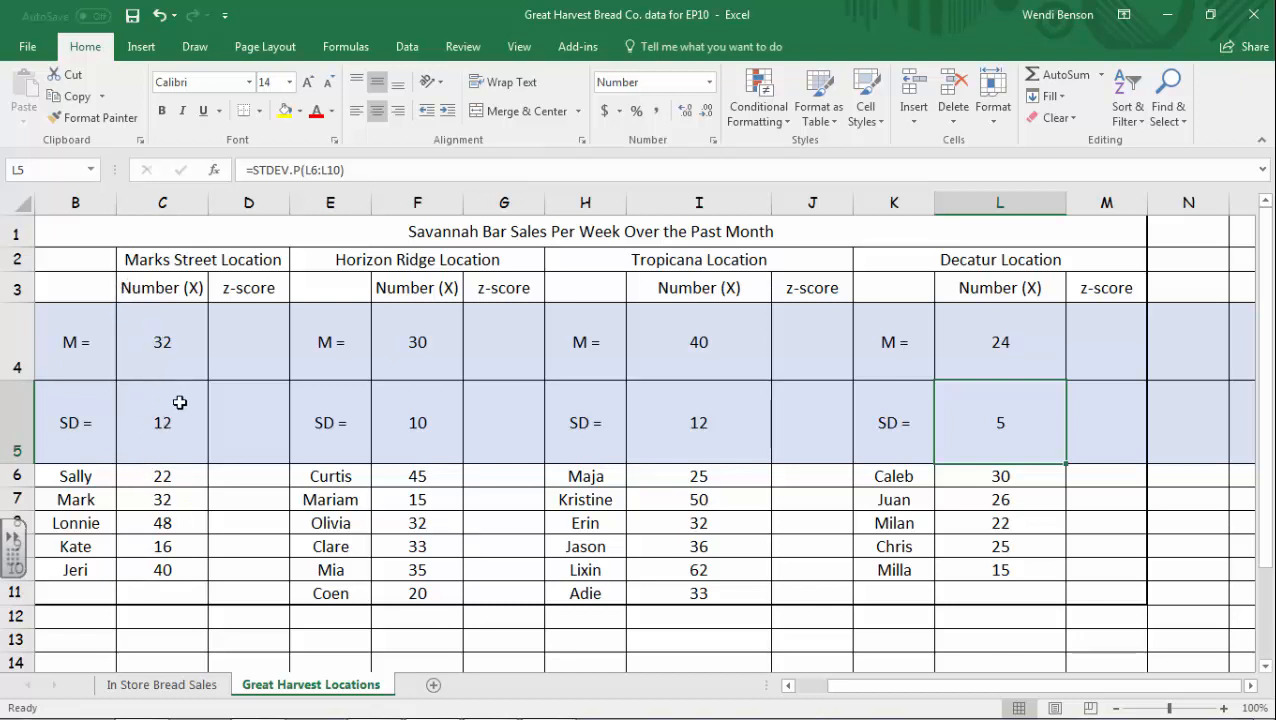
- Calculate the first Marks Street z-score in D6 with absolute mean and SD references: =STANDARDIZE(C6,$C$4,$C$5)
click(240, 476)
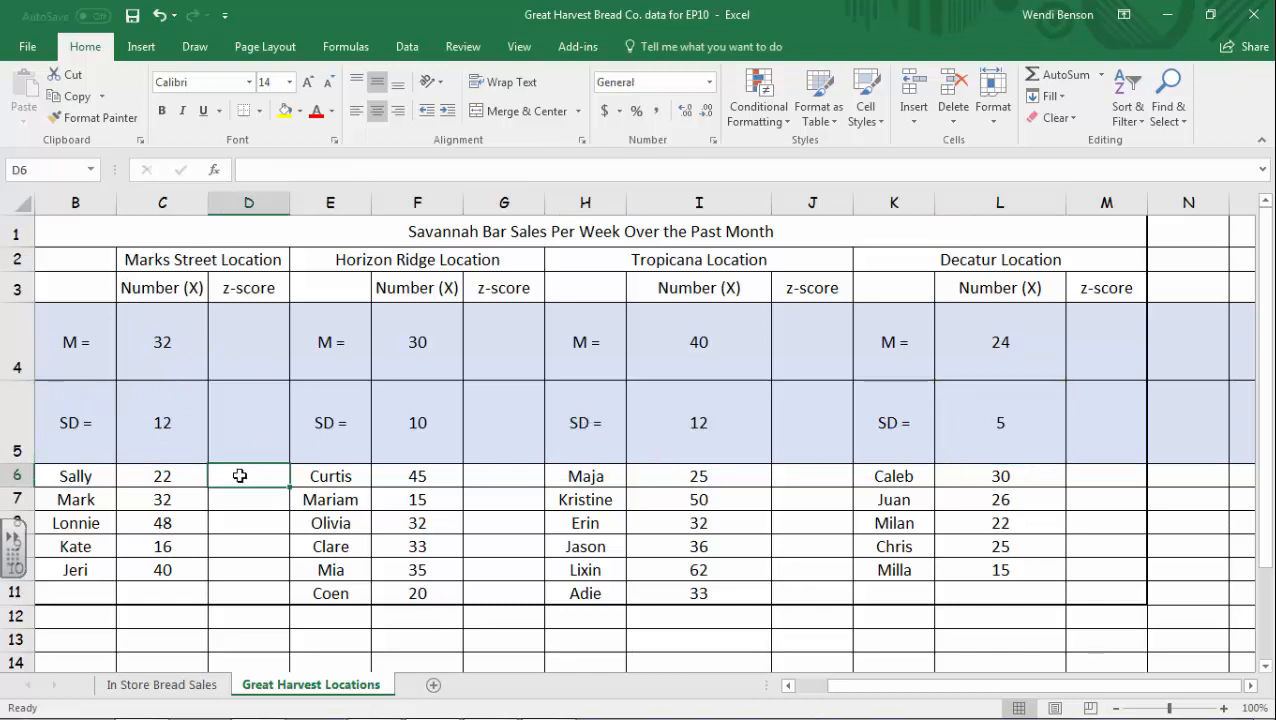
text(=sta)
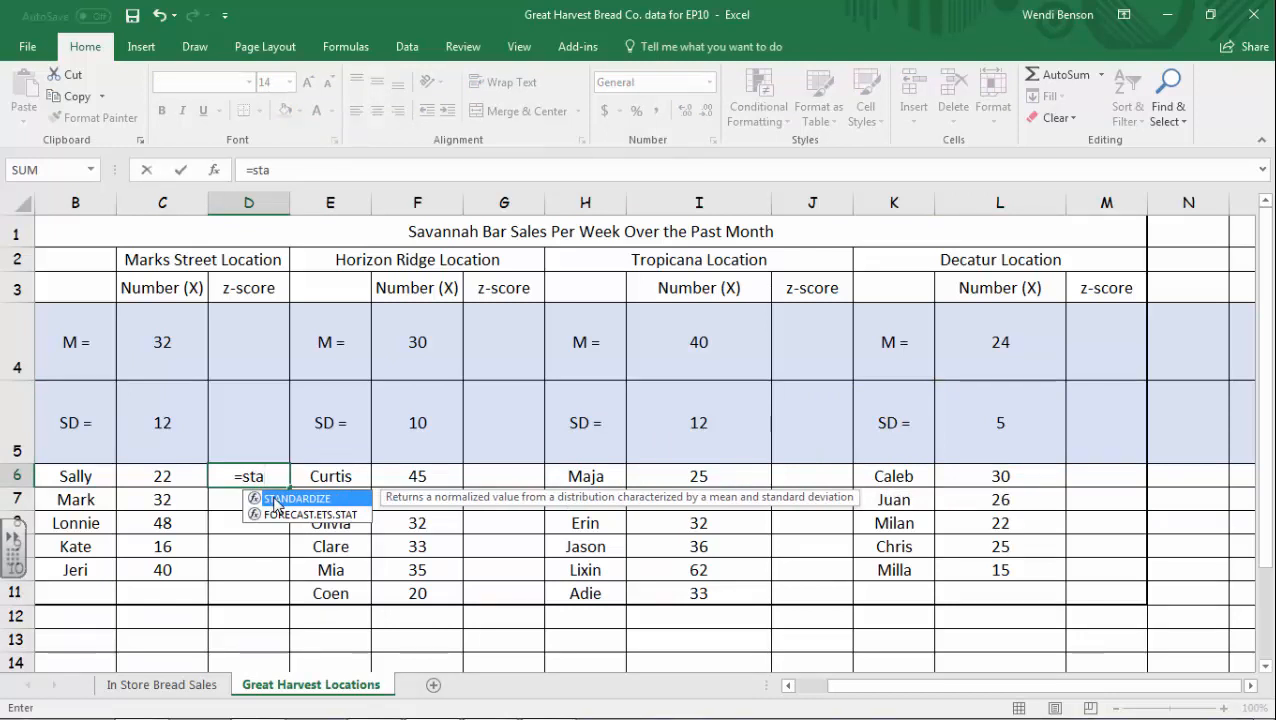
double_click(273, 498)
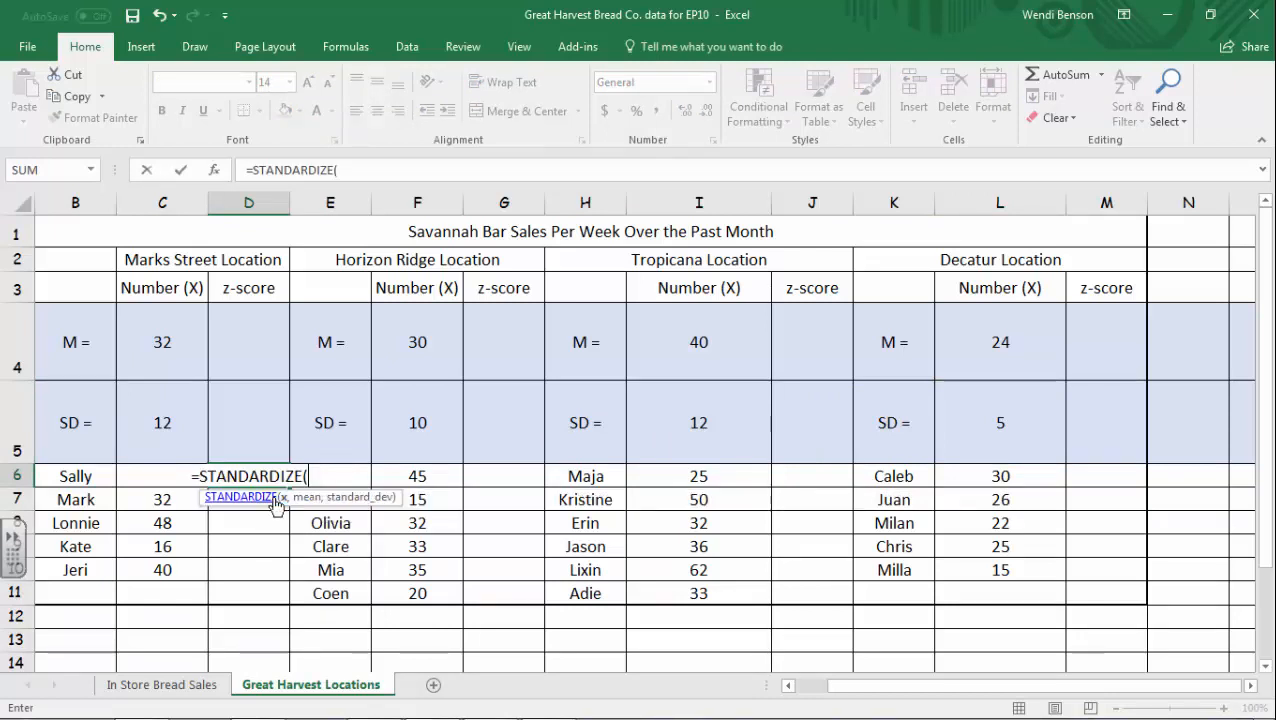
click(119, 470)
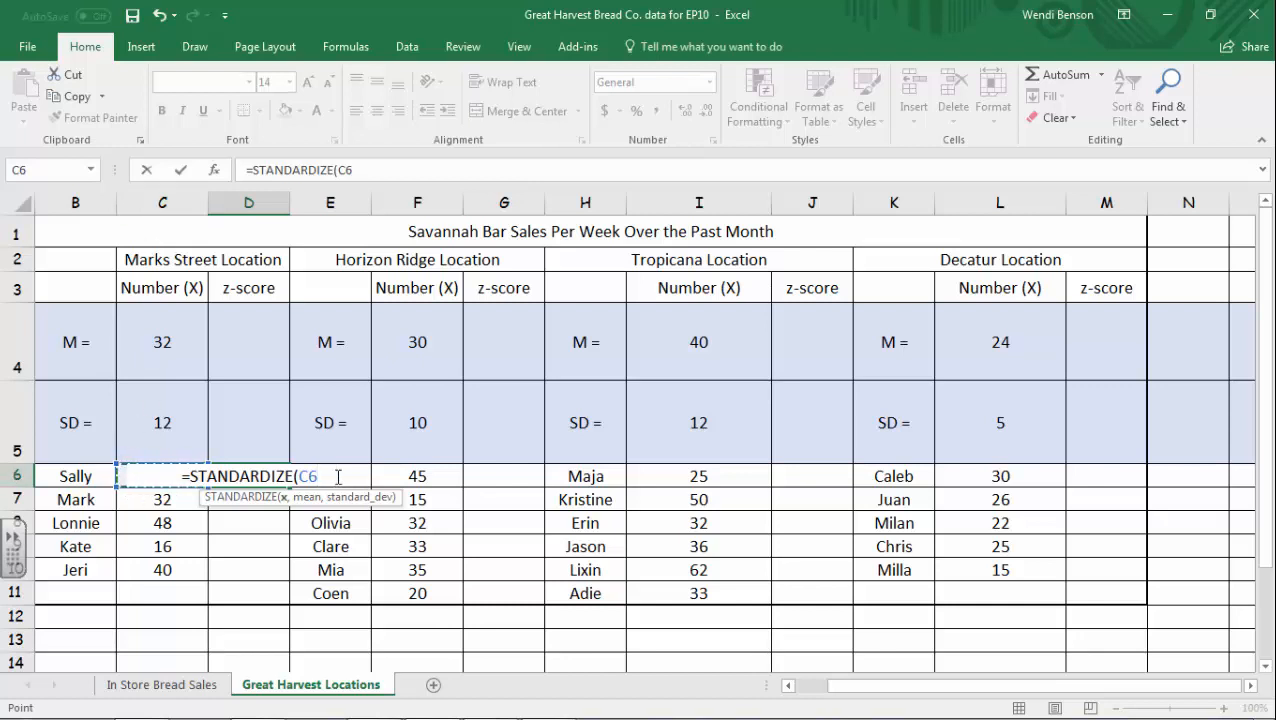
text(,)
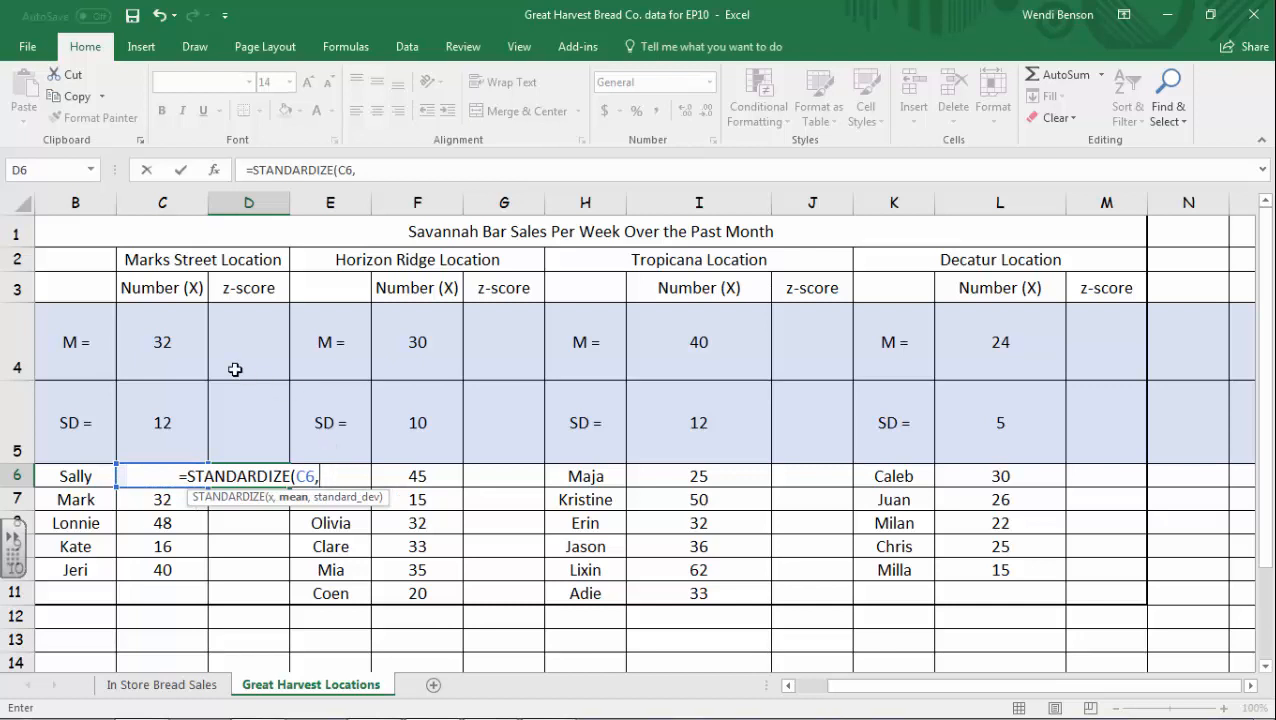
click(171, 357)
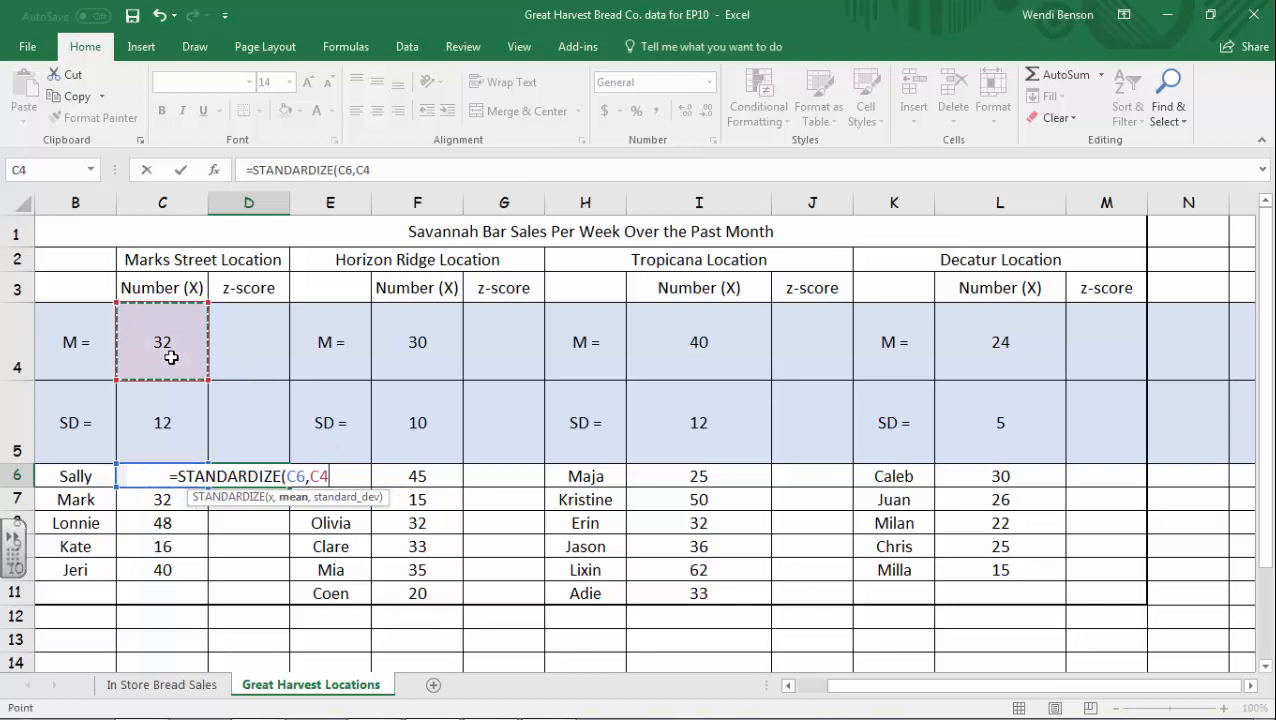
key(F4)
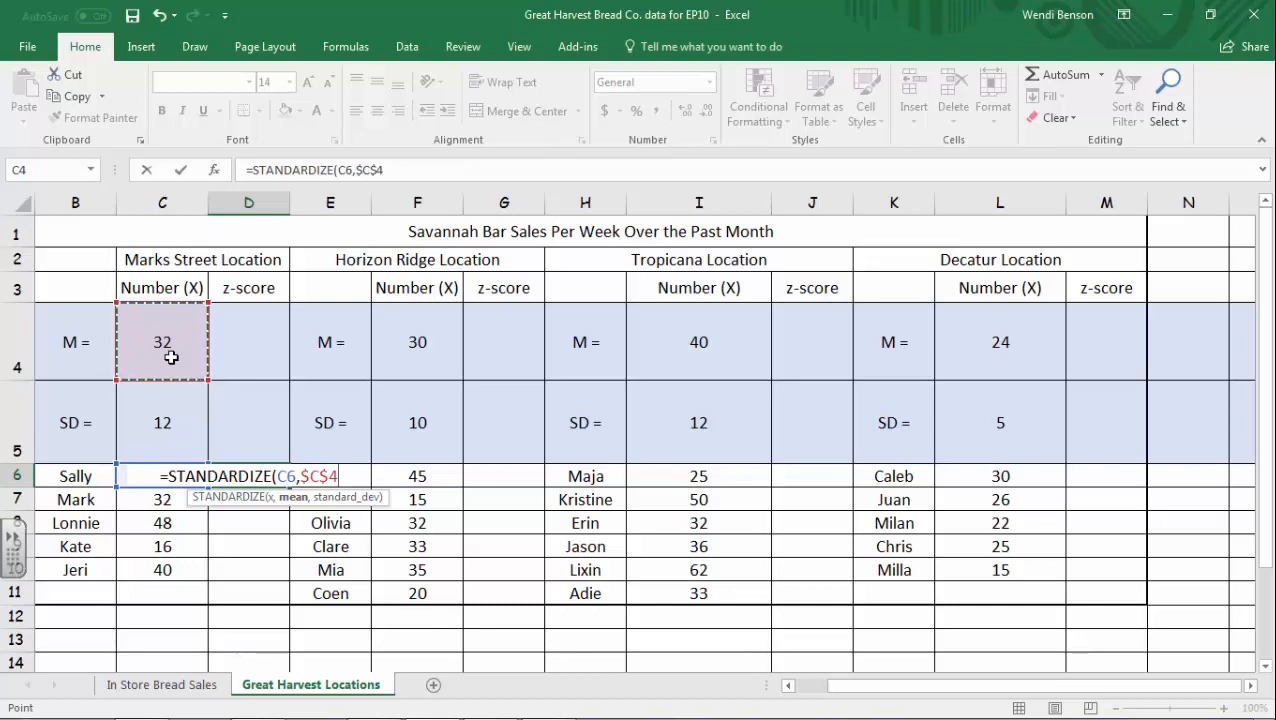
text(,)
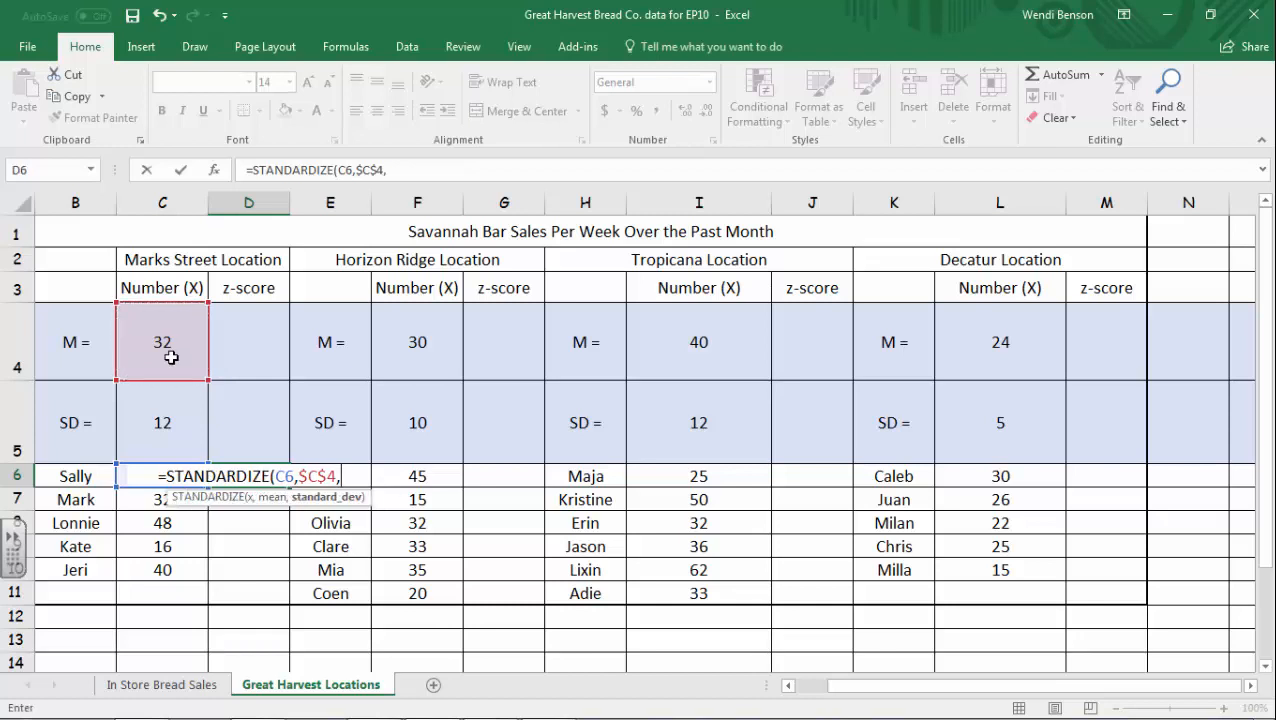
click(158, 416)
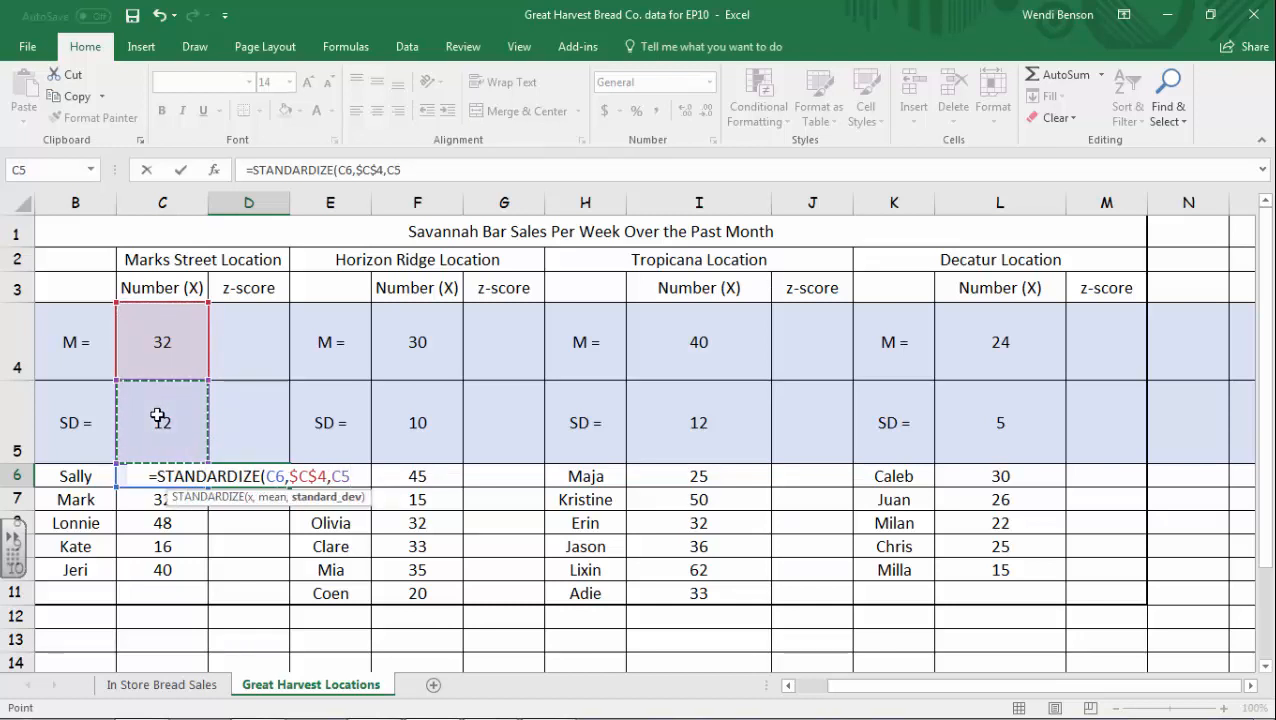
text())
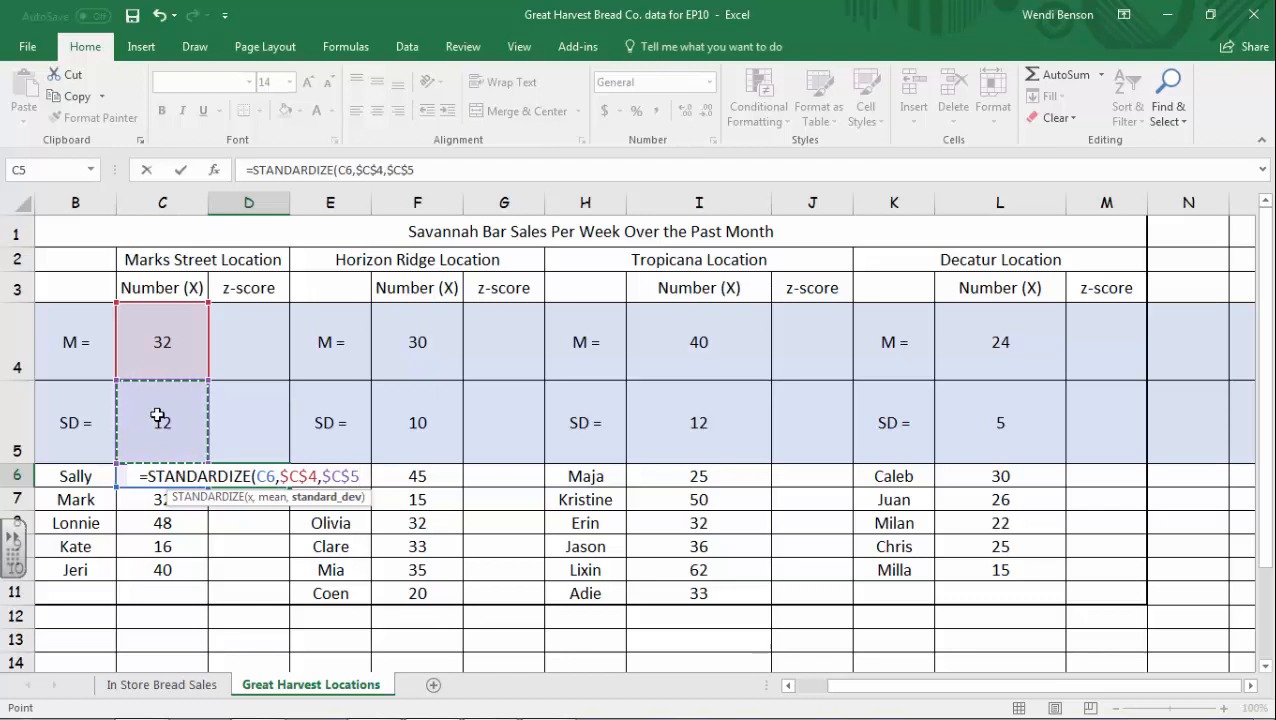
key(Return)
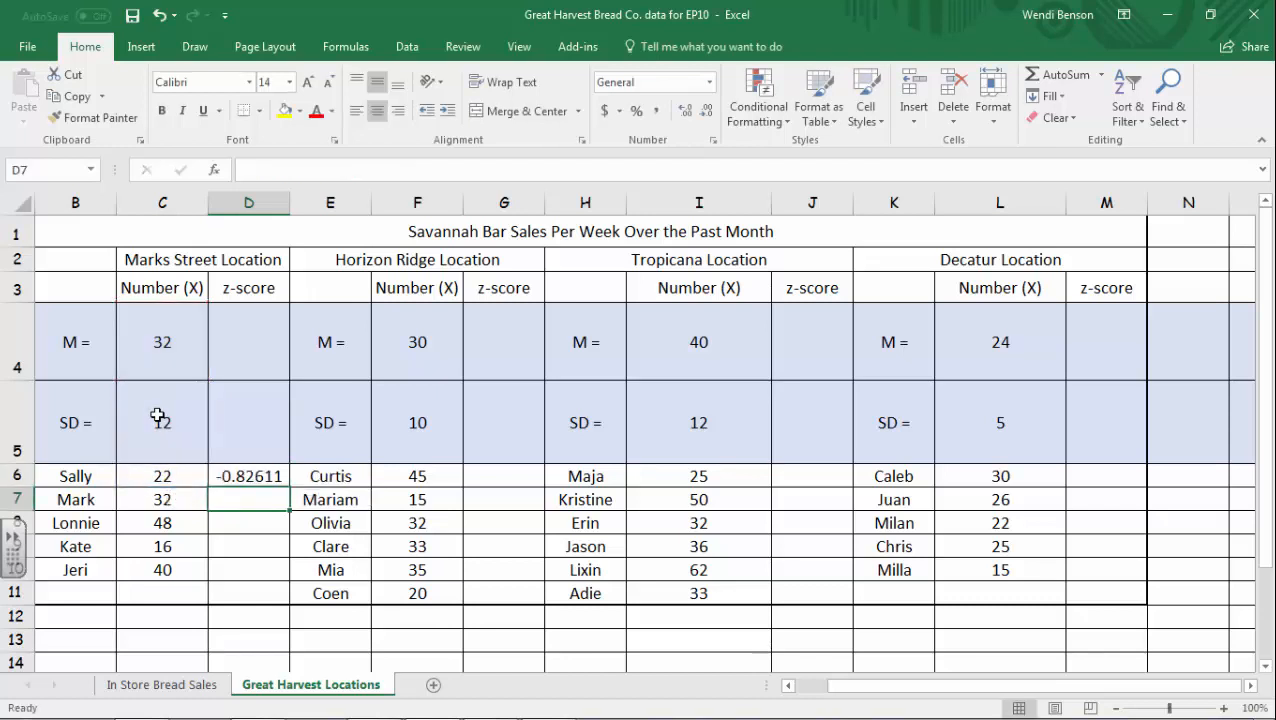
- Fill the Marks Street z-score formula from D6 down through D11 and select D11
click(265, 476)
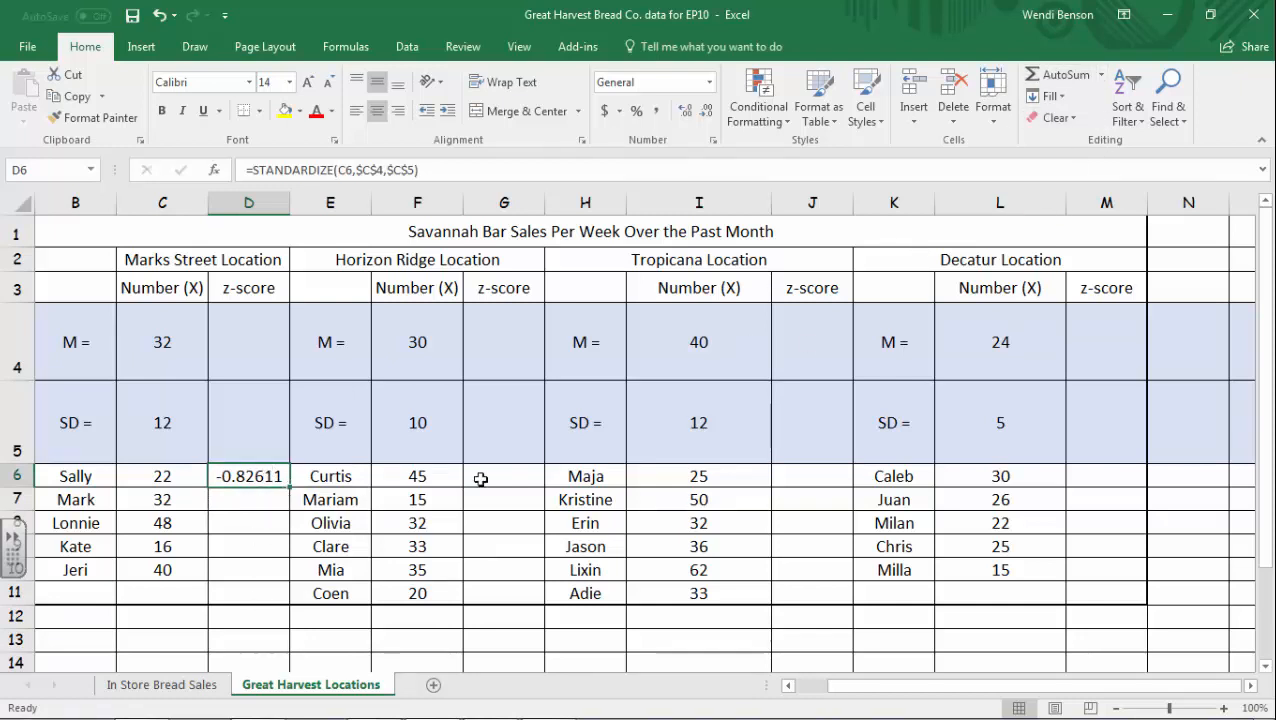
drag(288, 488, 268, 601)
click(246, 595)
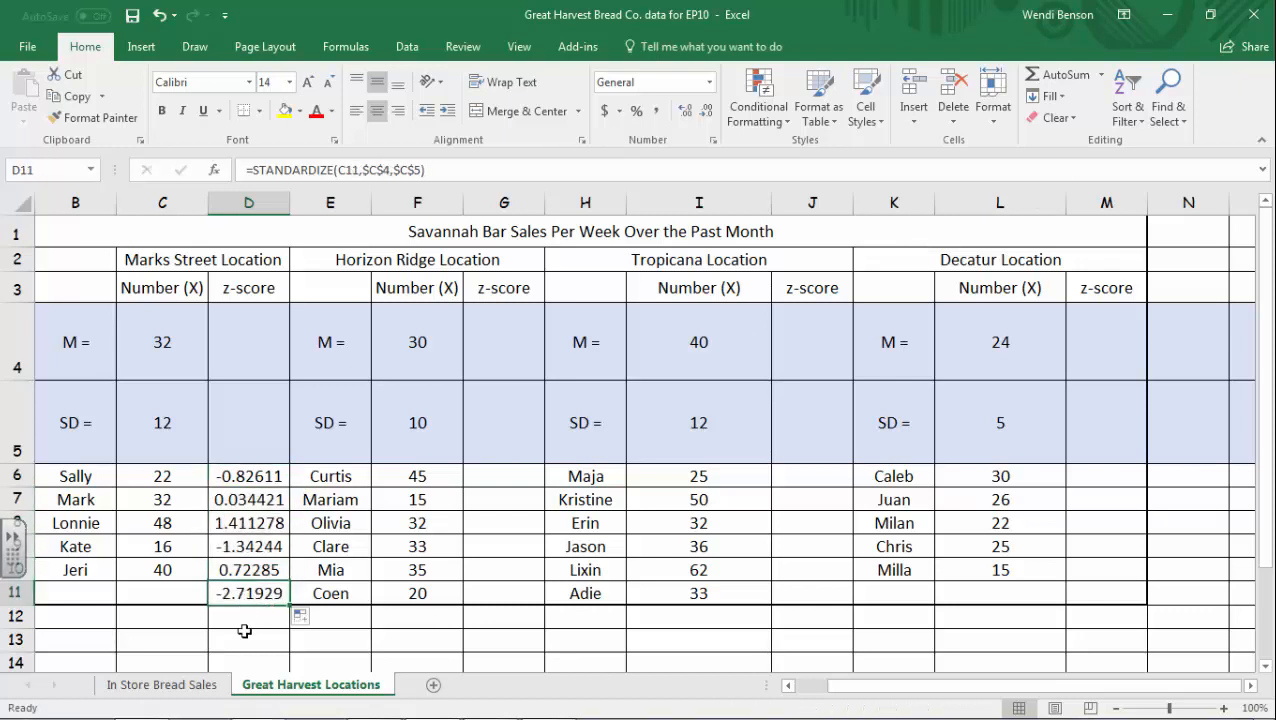
- Clear the extra Marks Street z-score from D11, the row without a sales value
key(Delete)
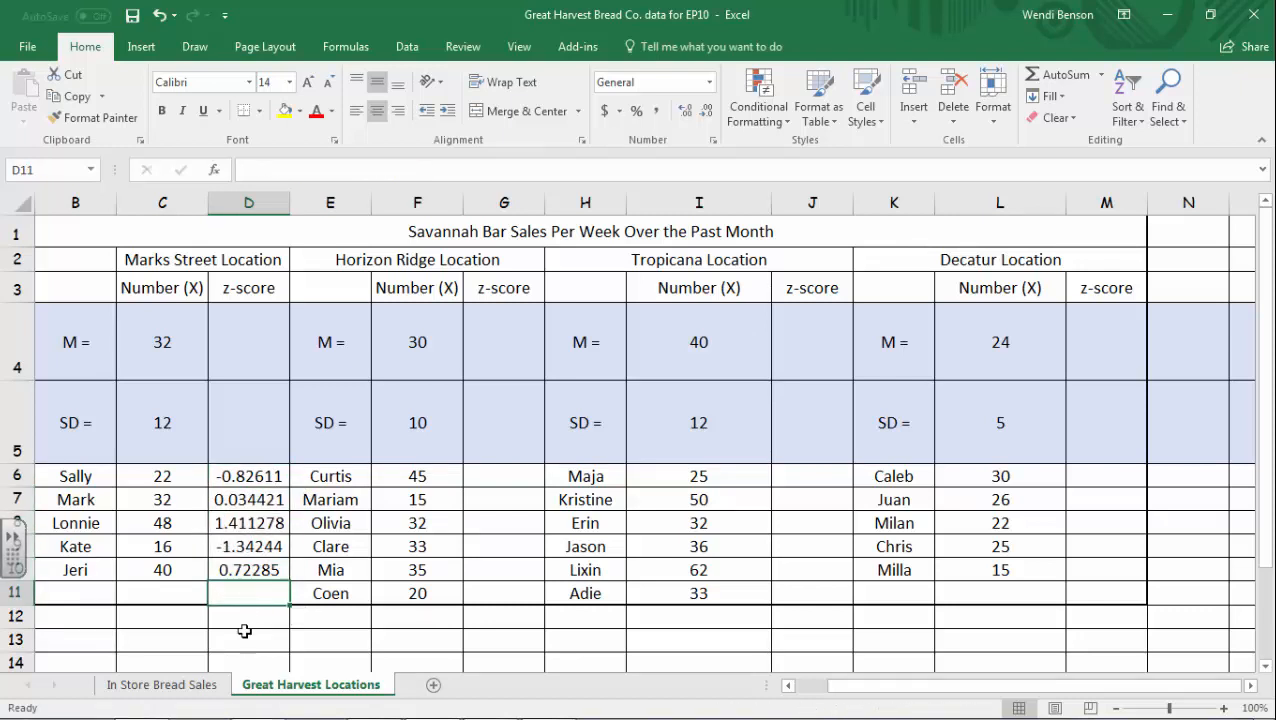
click(244, 631)
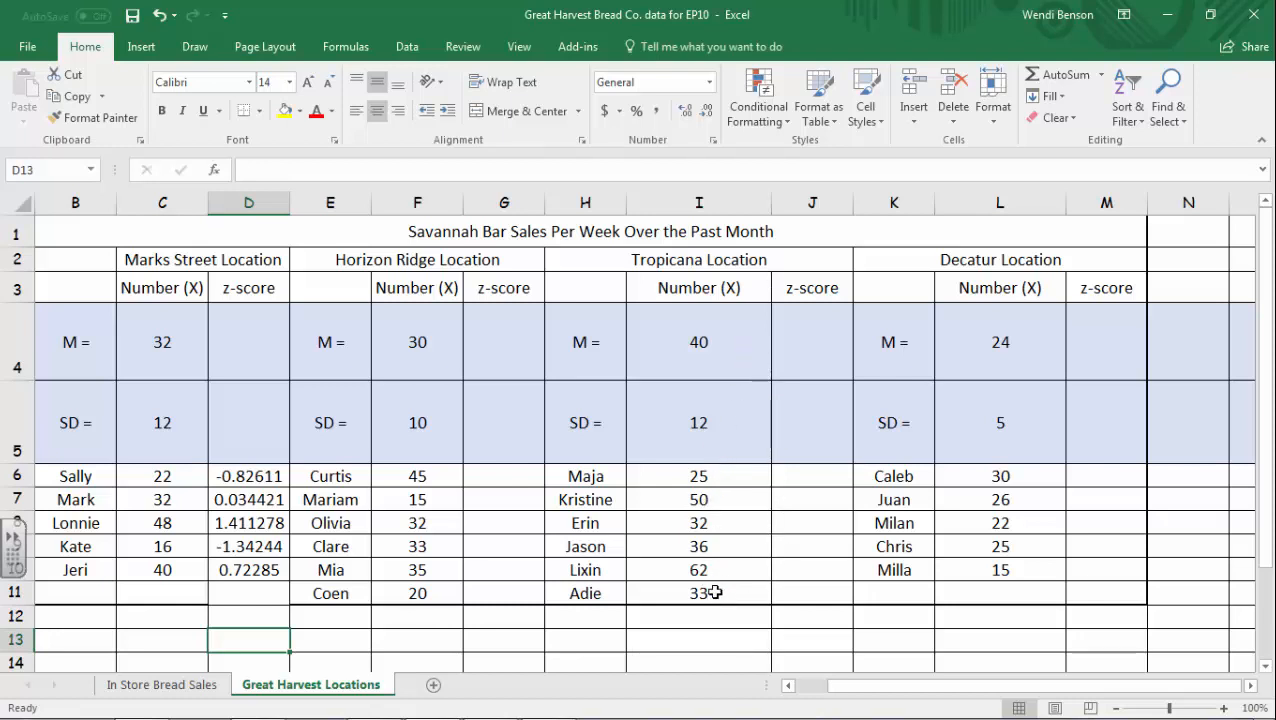
- Calculate the first Horizon Ridge z-score in G6 with =STANDARDIZE(F6,$F$4,$F$5) and fill the formula down through G11
click(494, 480)
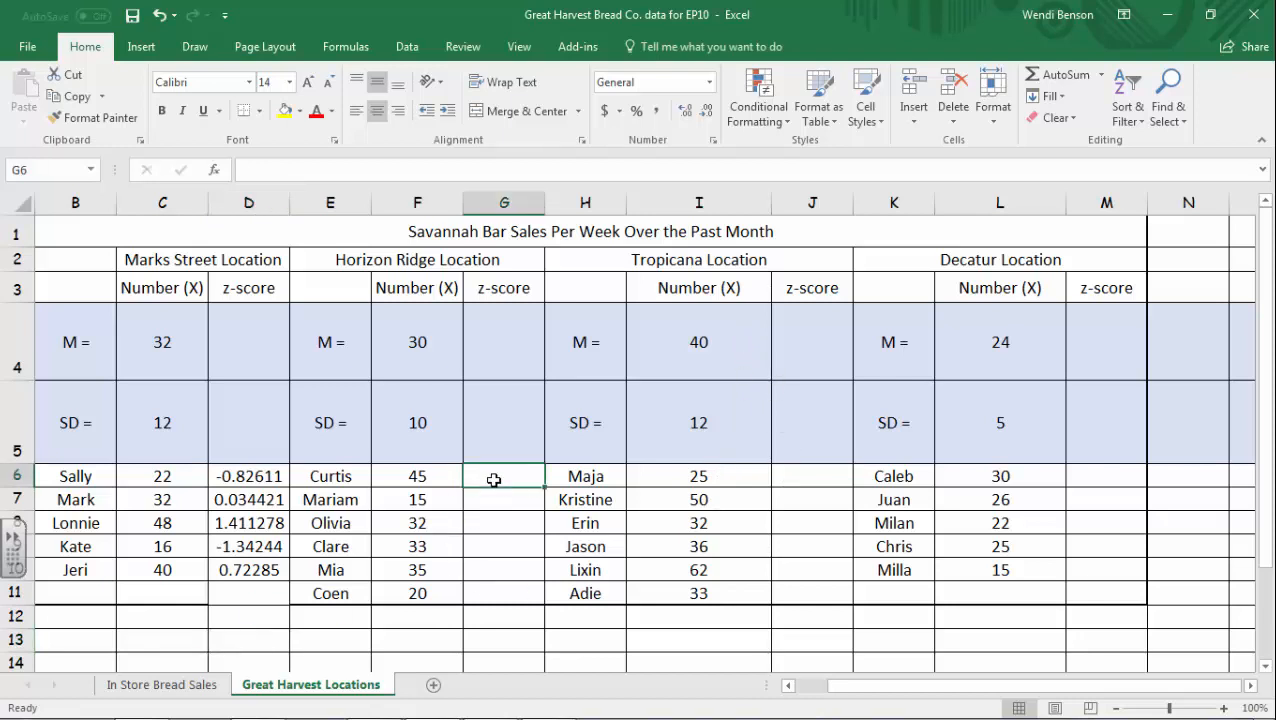
text(=st)
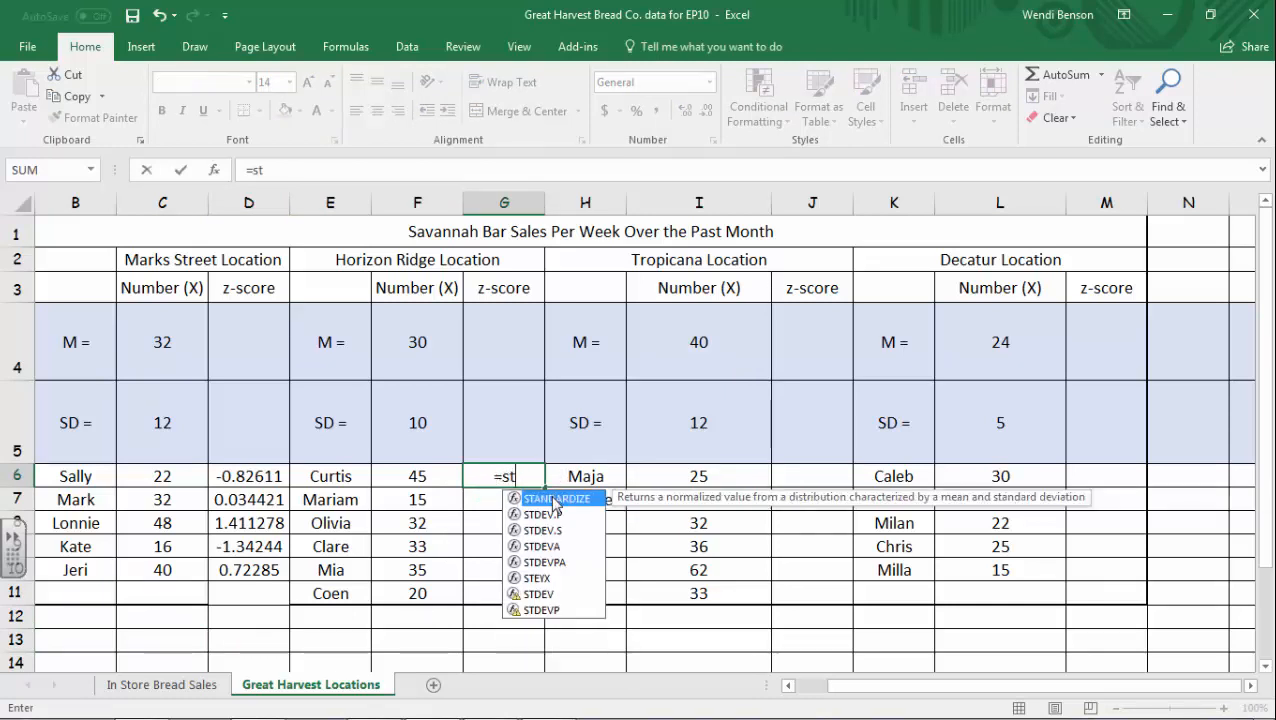
double_click(552, 497)
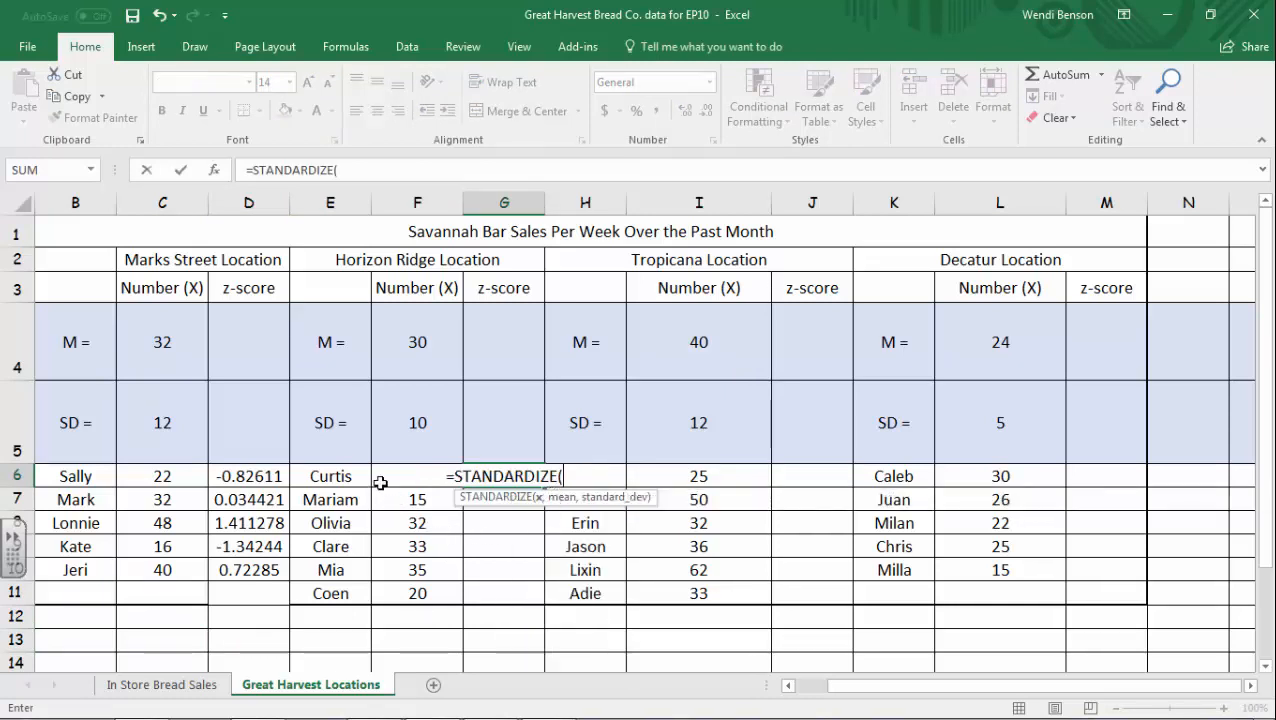
click(380, 478)
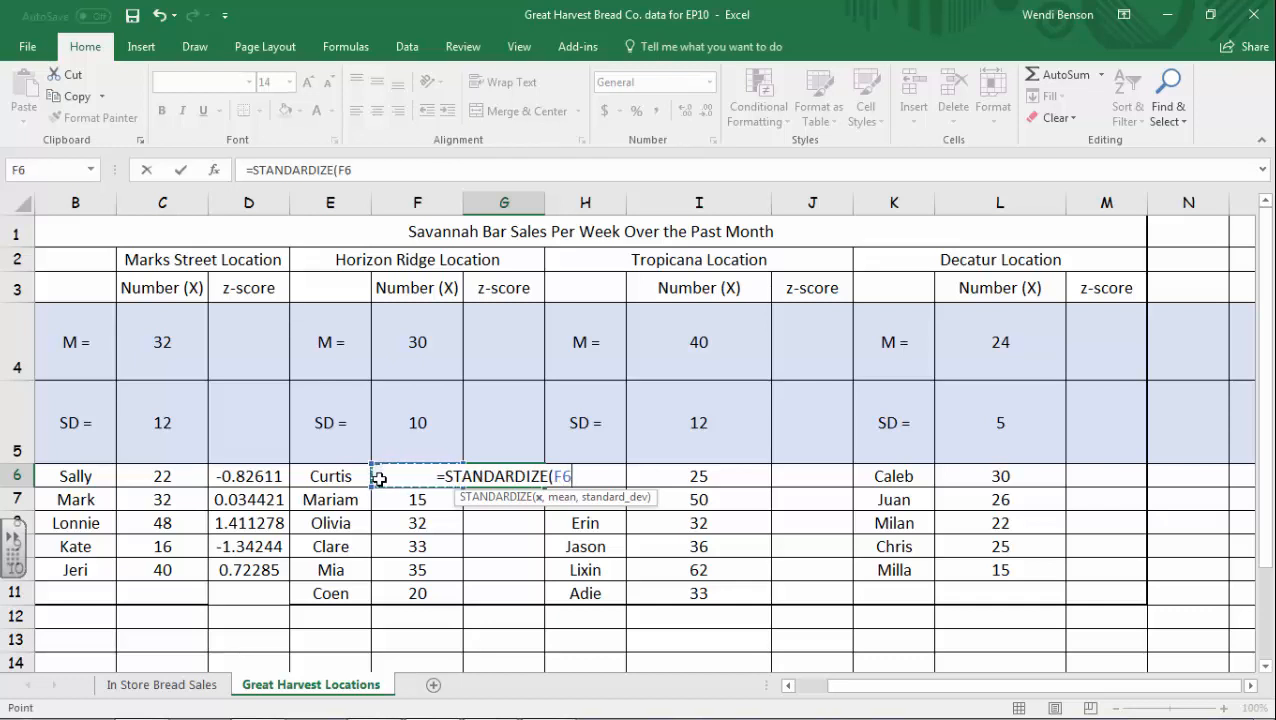
text(,)
click(440, 369)
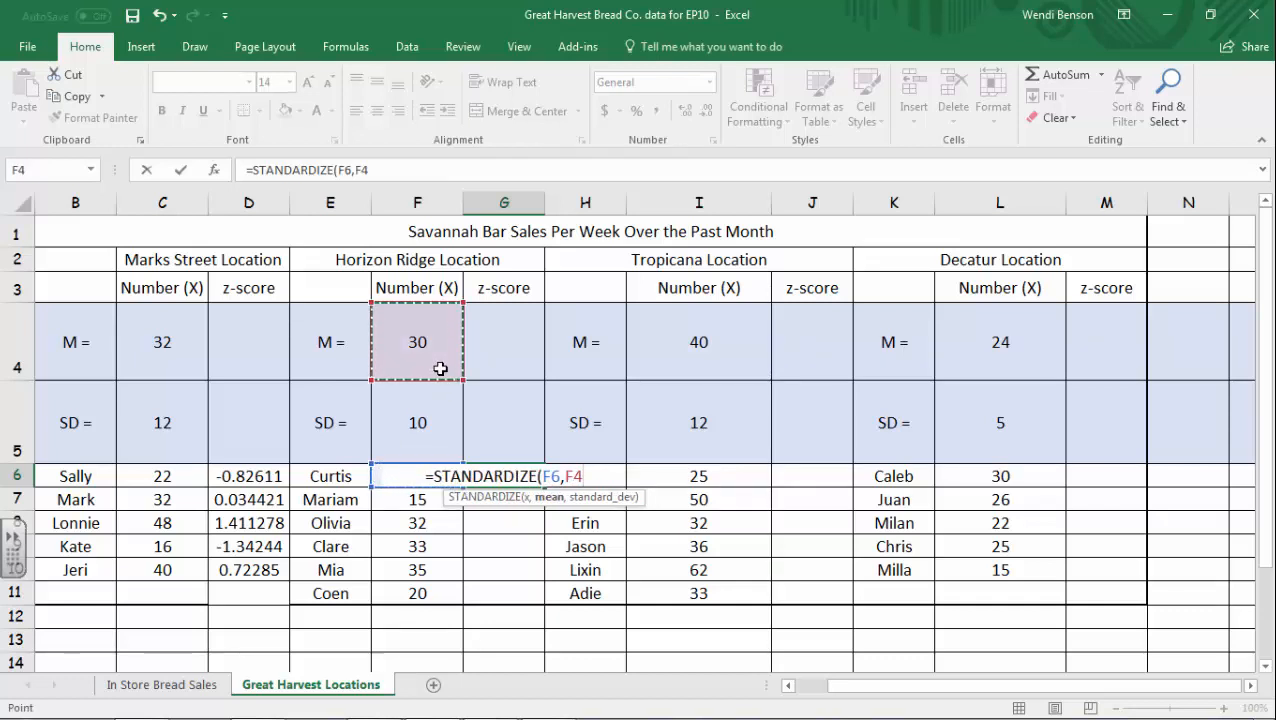
key(F4)
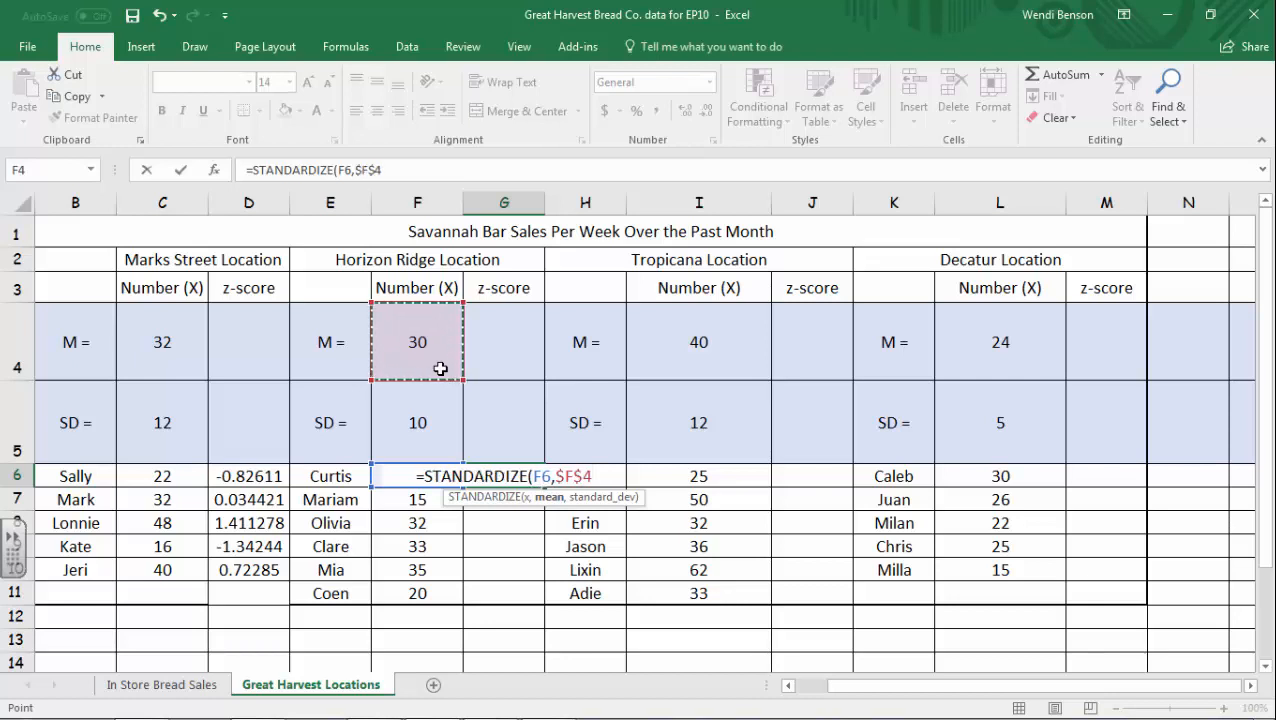
text(,)
click(424, 408)
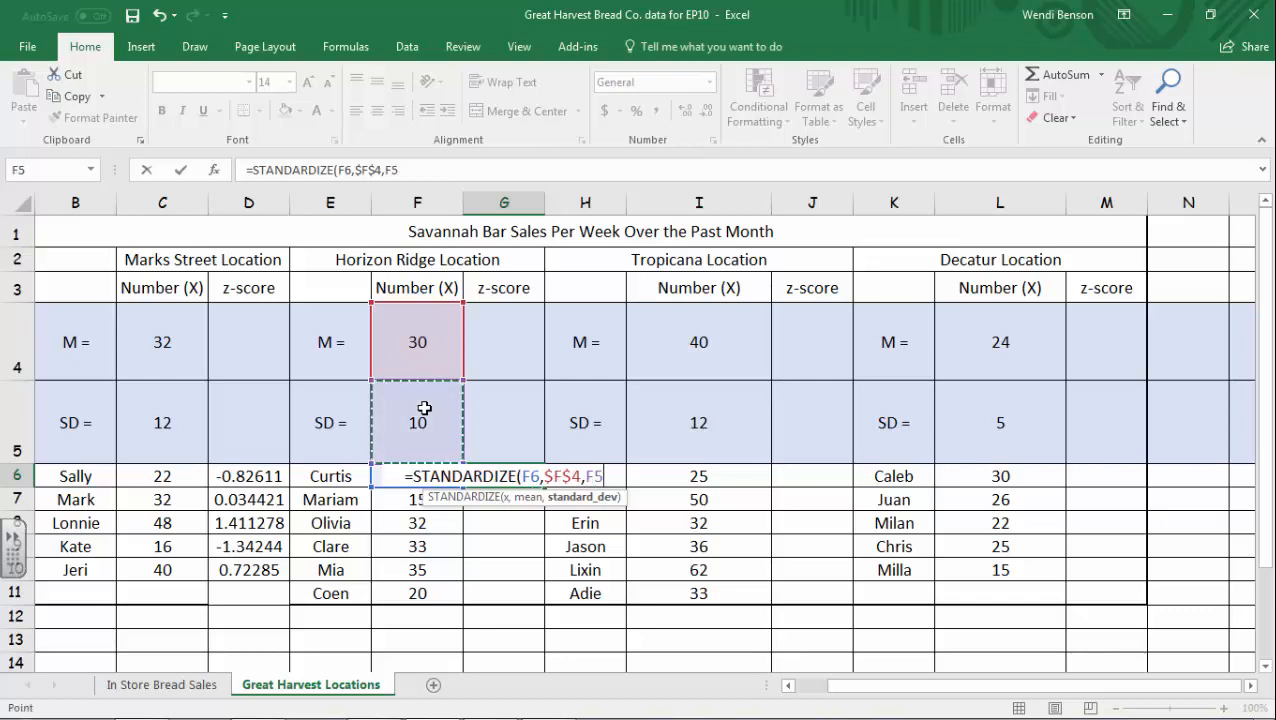
key(F4)
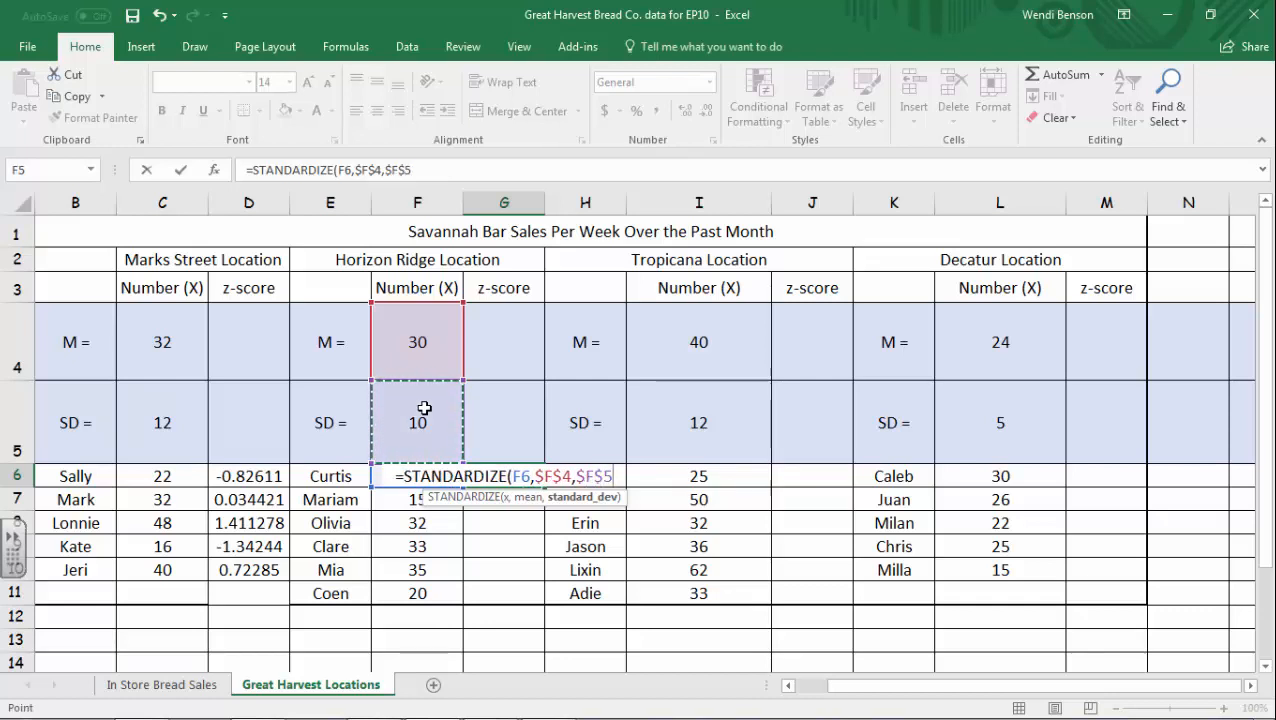
key(Return)
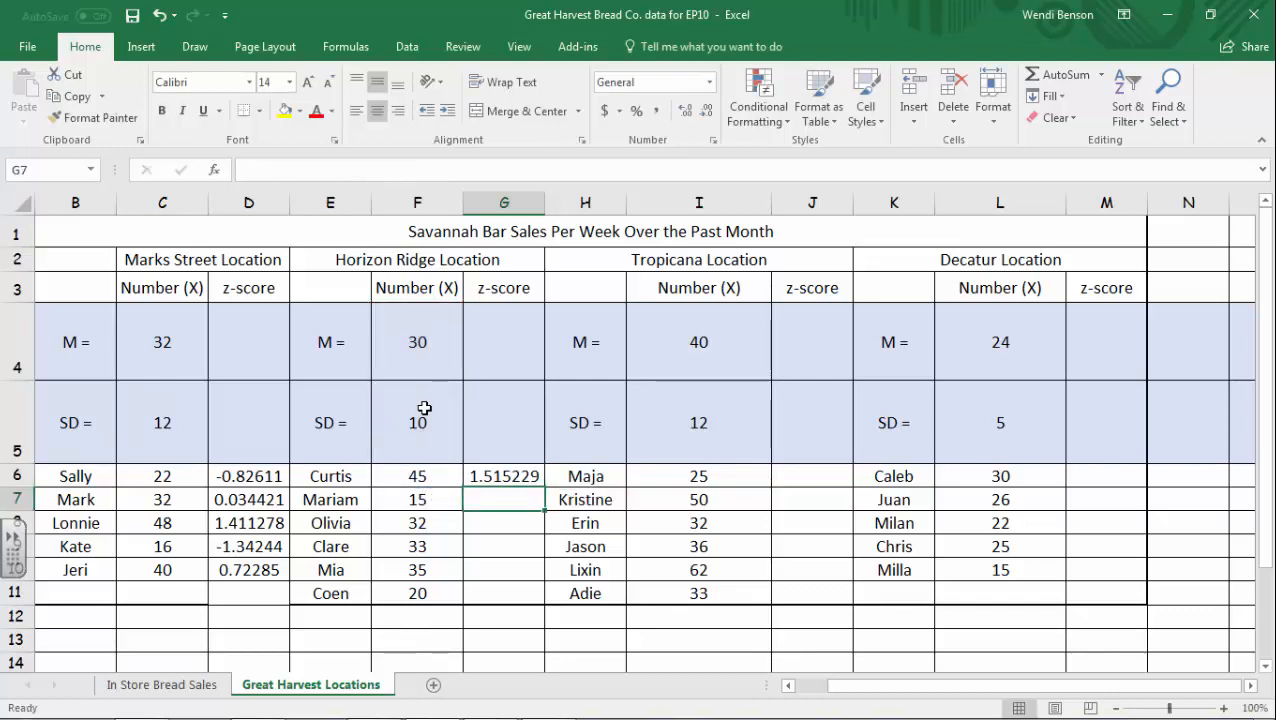
click(518, 475)
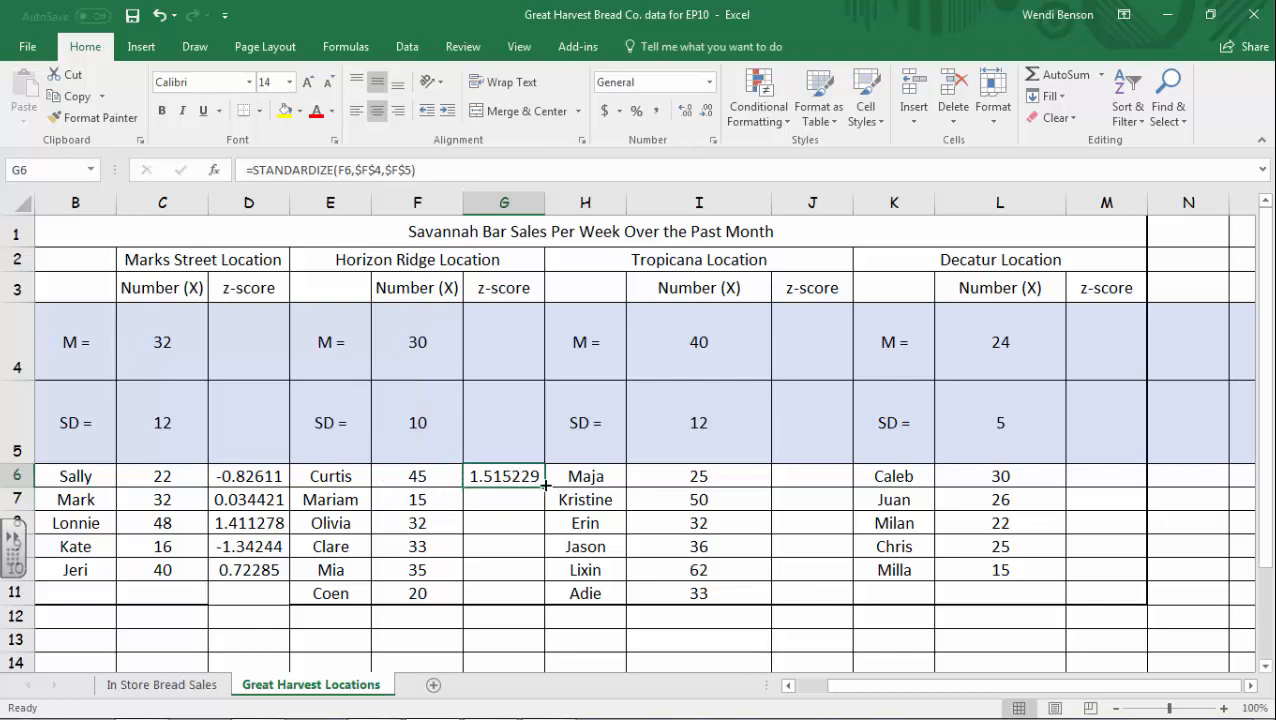
drag(545, 484, 546, 609)
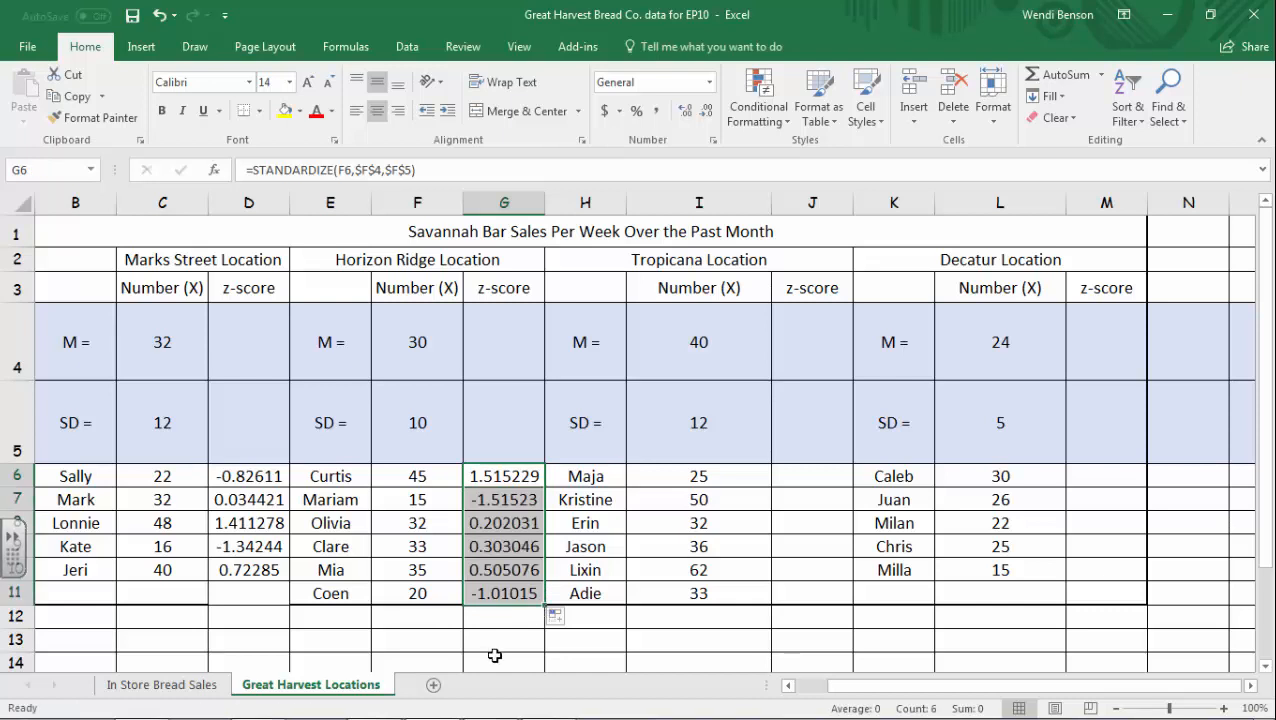
- Calculate the first Tropicana z-score in J6 with absolute mean and SD references: =STANDARDIZE(I6,$I$4,$I$5)
click(816, 480)
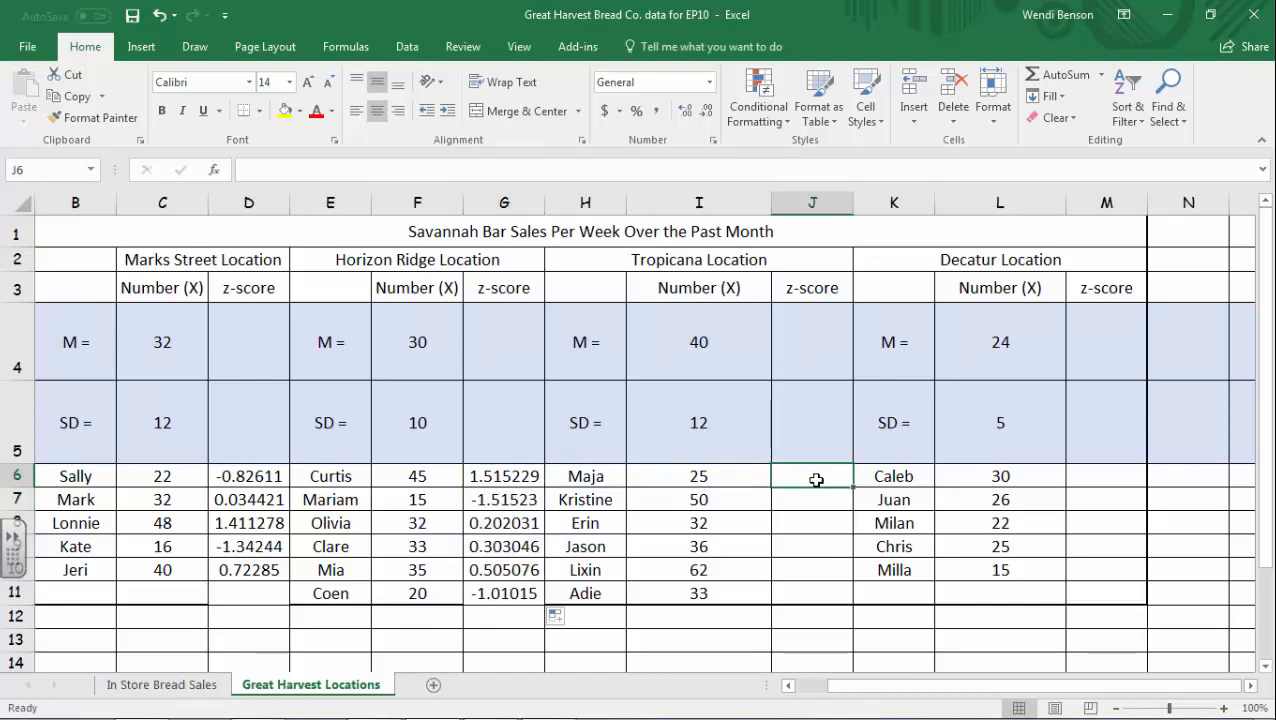
text(=st)
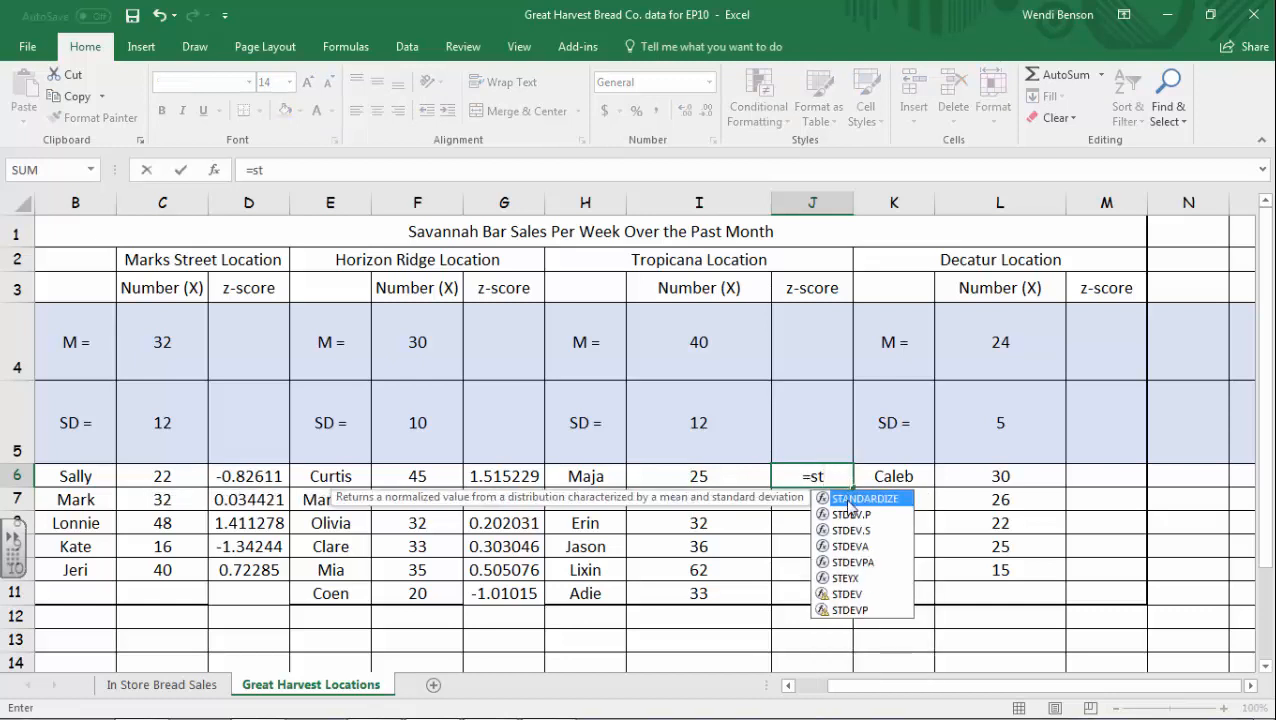
double_click(849, 500)
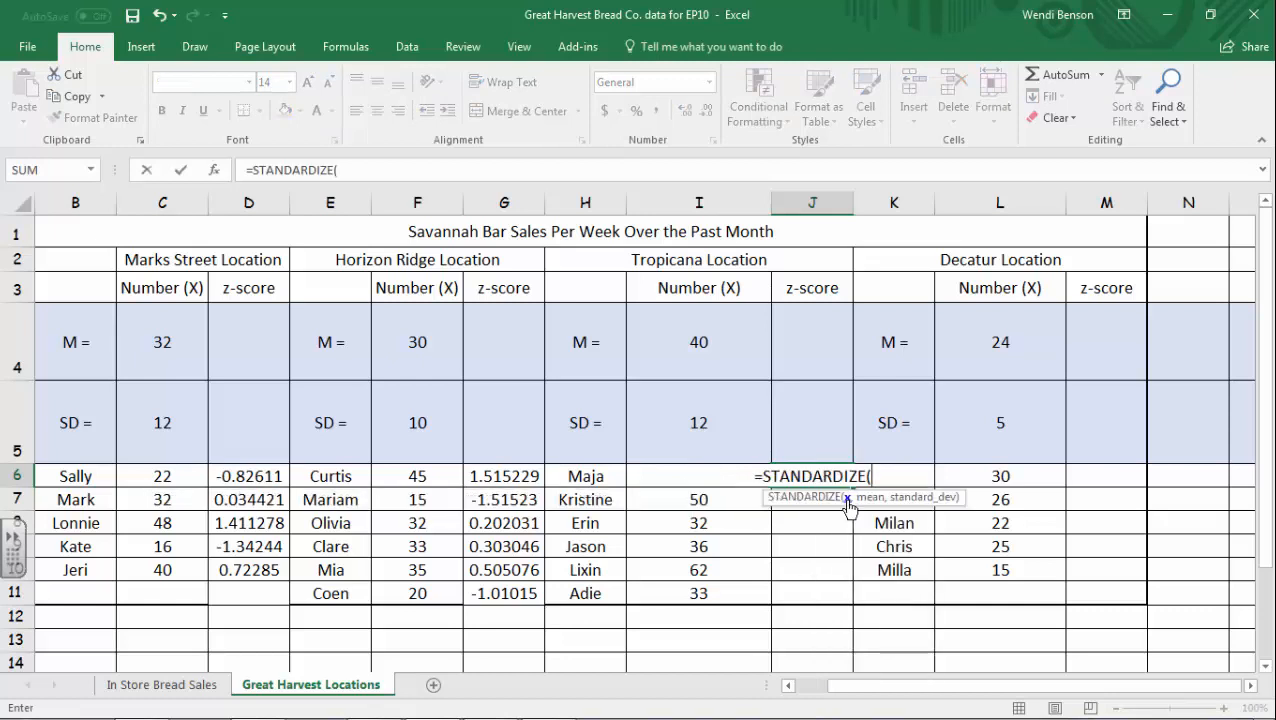
click(643, 480)
text(,)
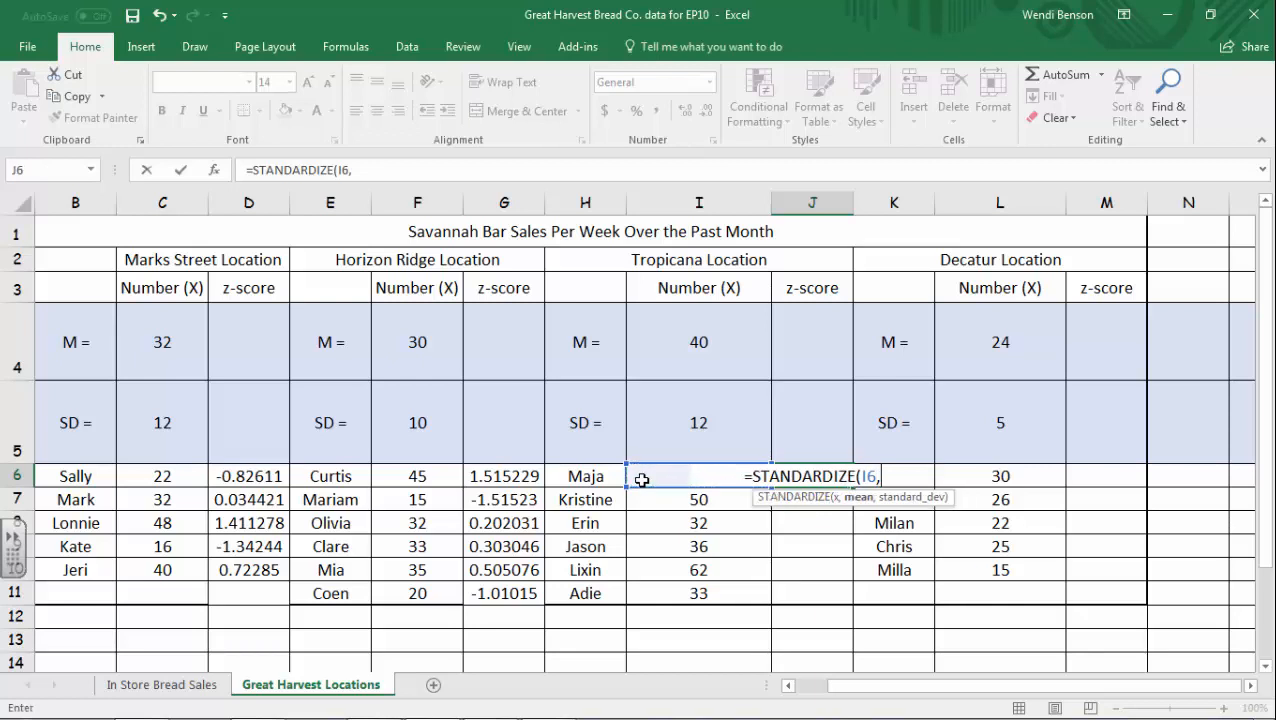
click(666, 353)
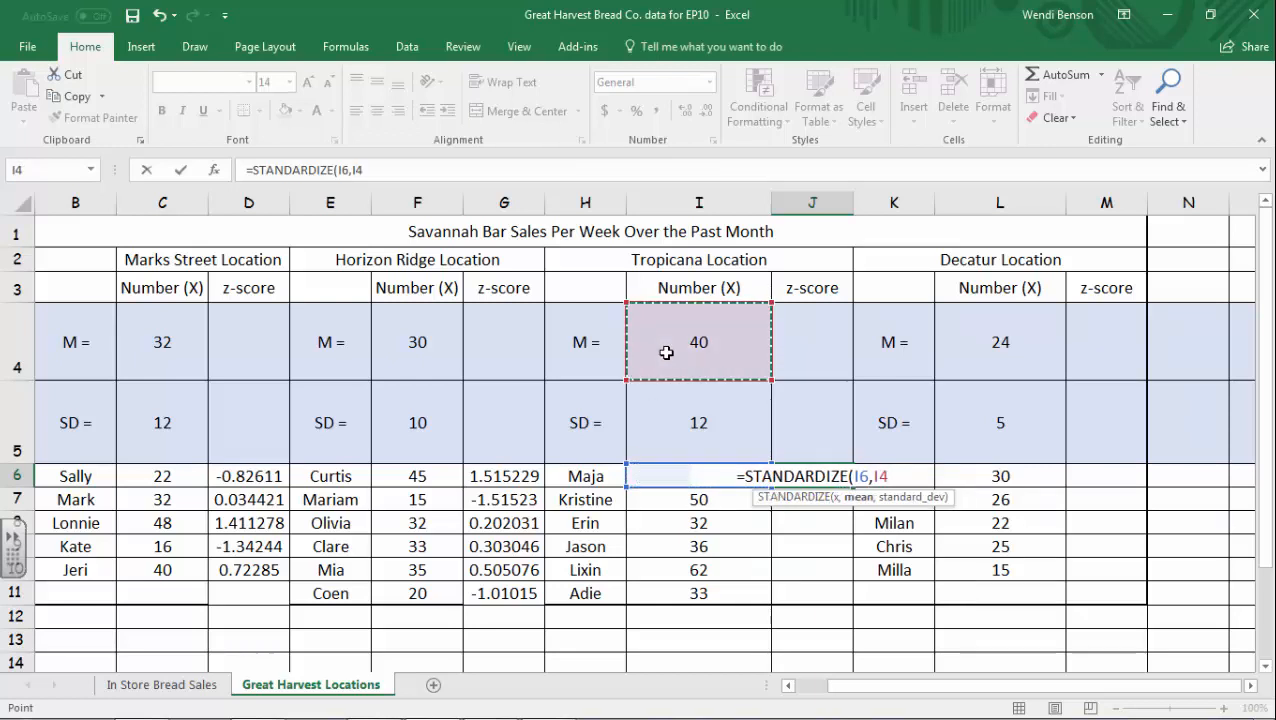
key(F4)
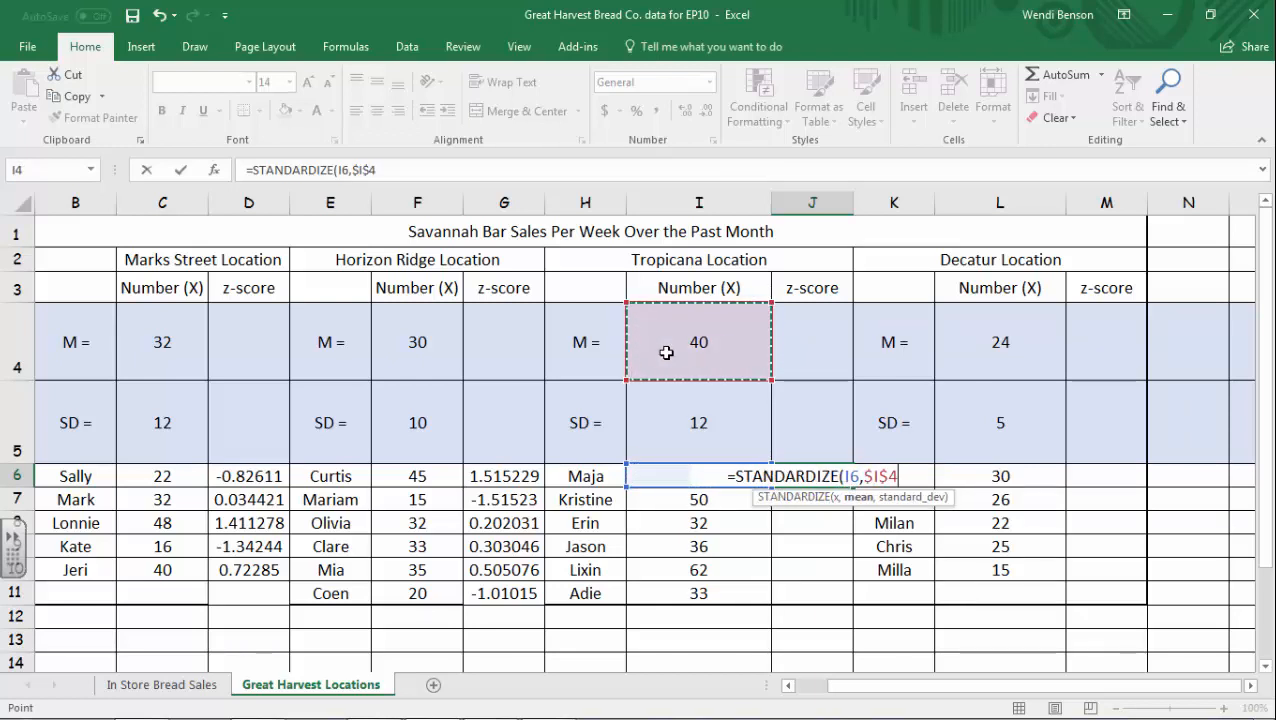
text(,)
click(671, 413)
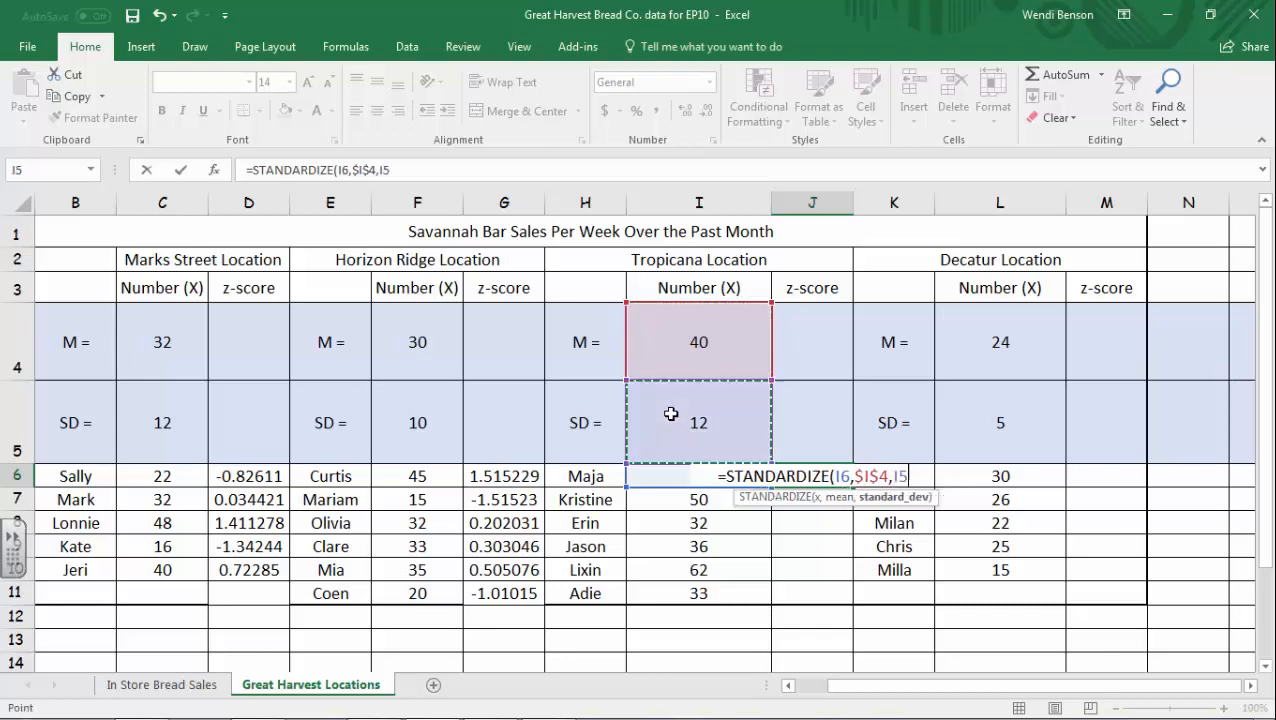
key(F4)
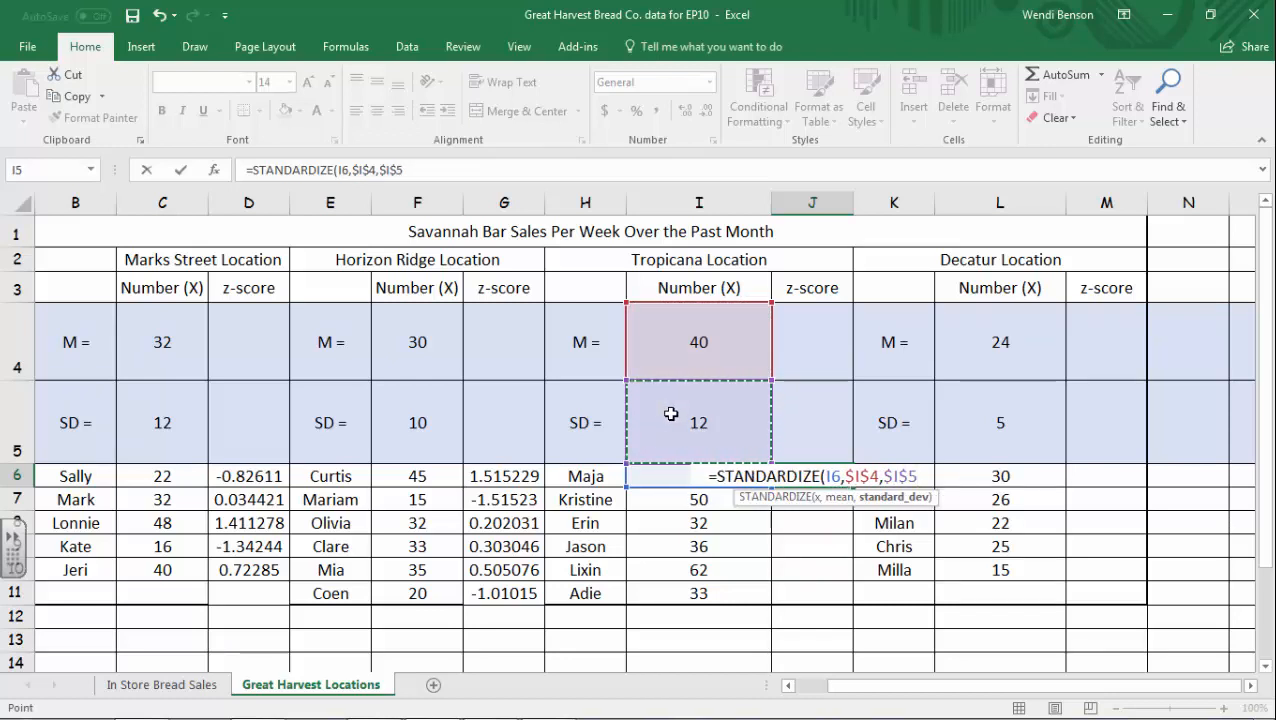
key(Return)
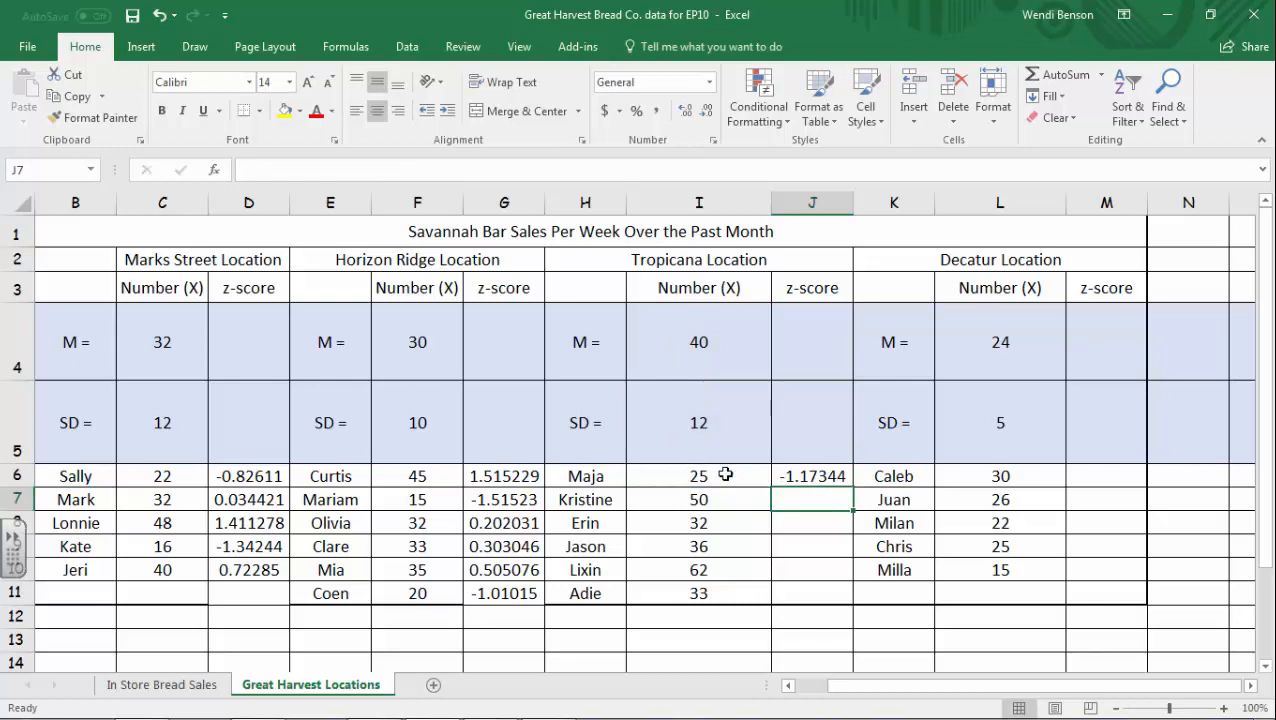
- Fill the Tropicana z-score formula from J6 down through J11
click(822, 477)
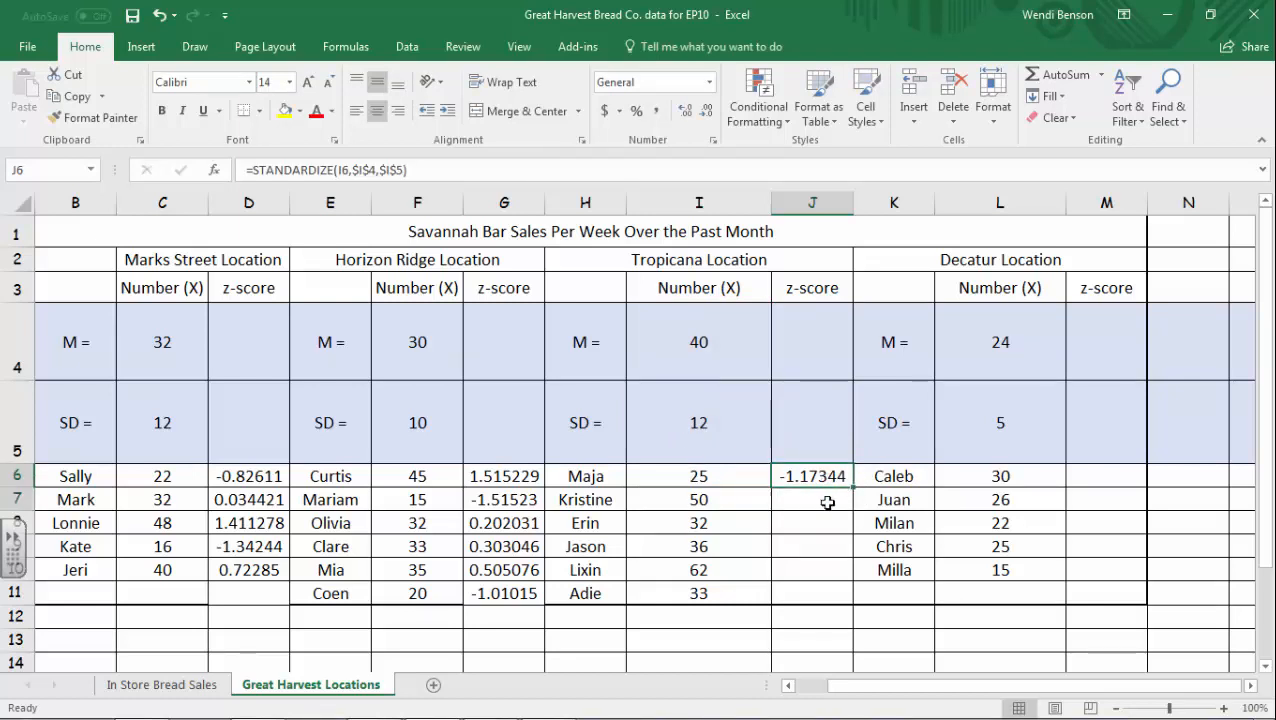
drag(826, 485, 818, 594)
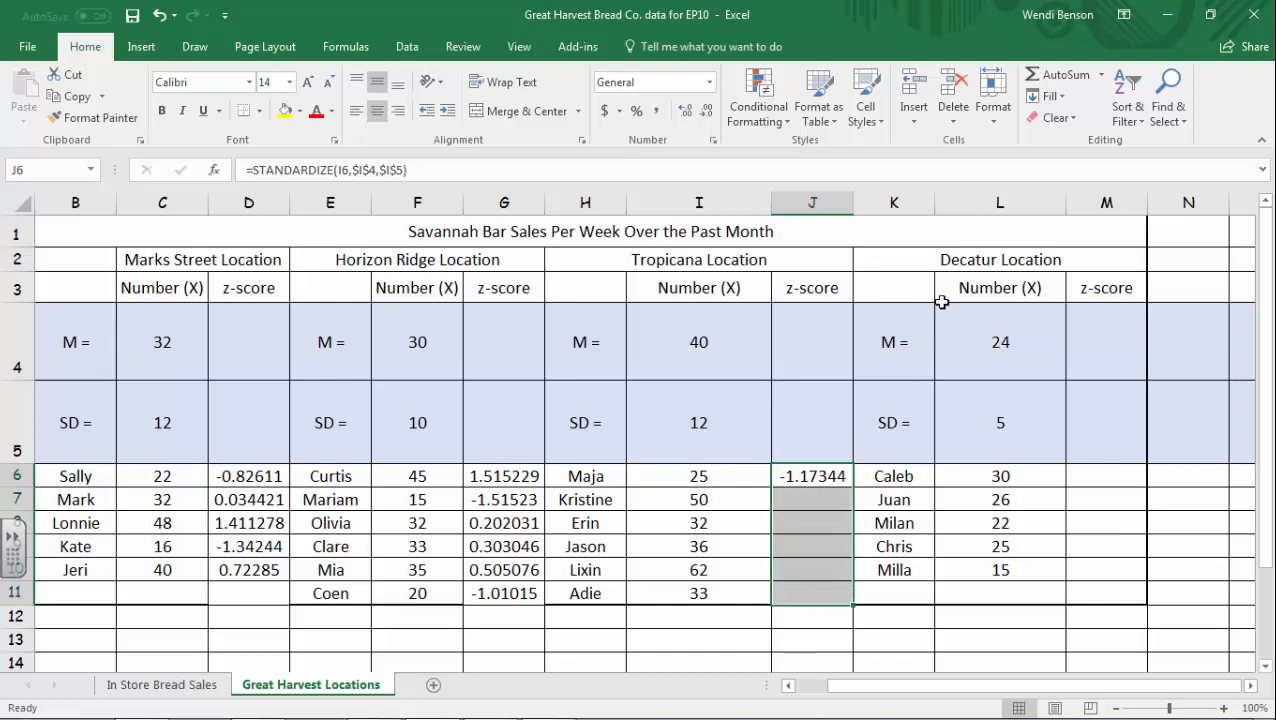
click(1048, 96)
click(1062, 120)
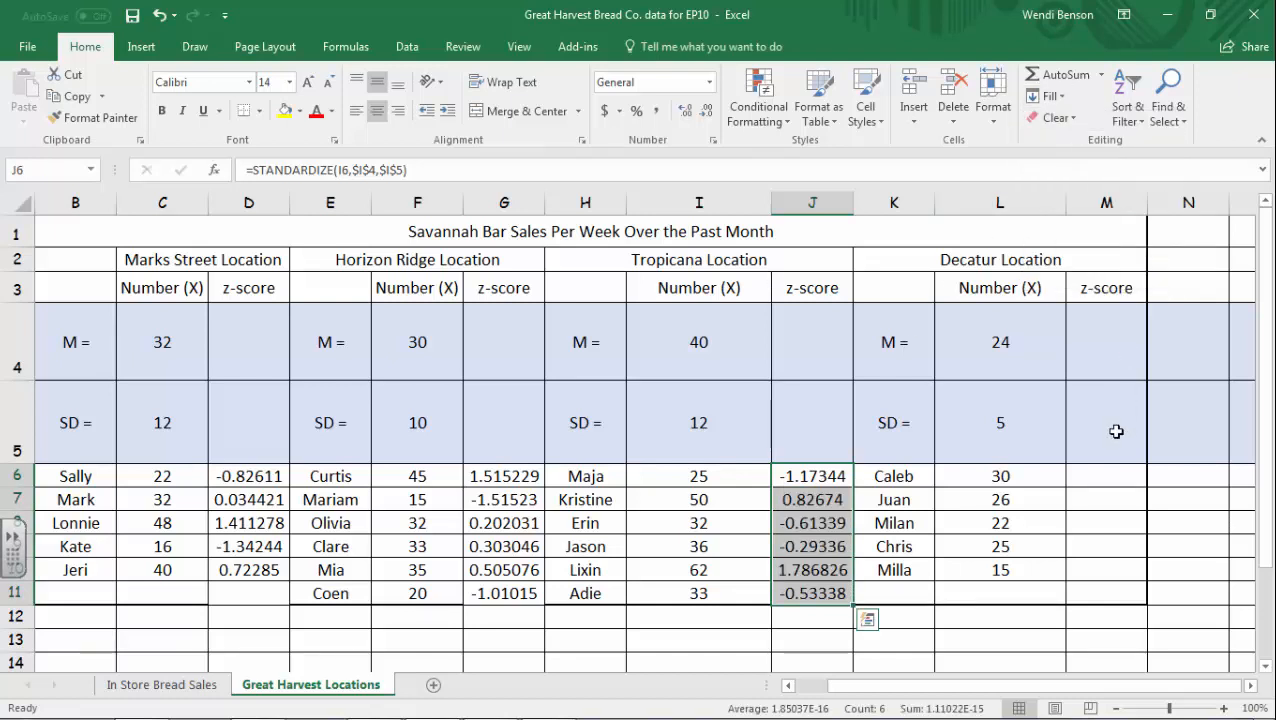
- Calculate the first Decatur z-score in M6 with absolute mean and SD references: =STANDARDIZE(L6,$L$4,$L$5)
click(1110, 477)
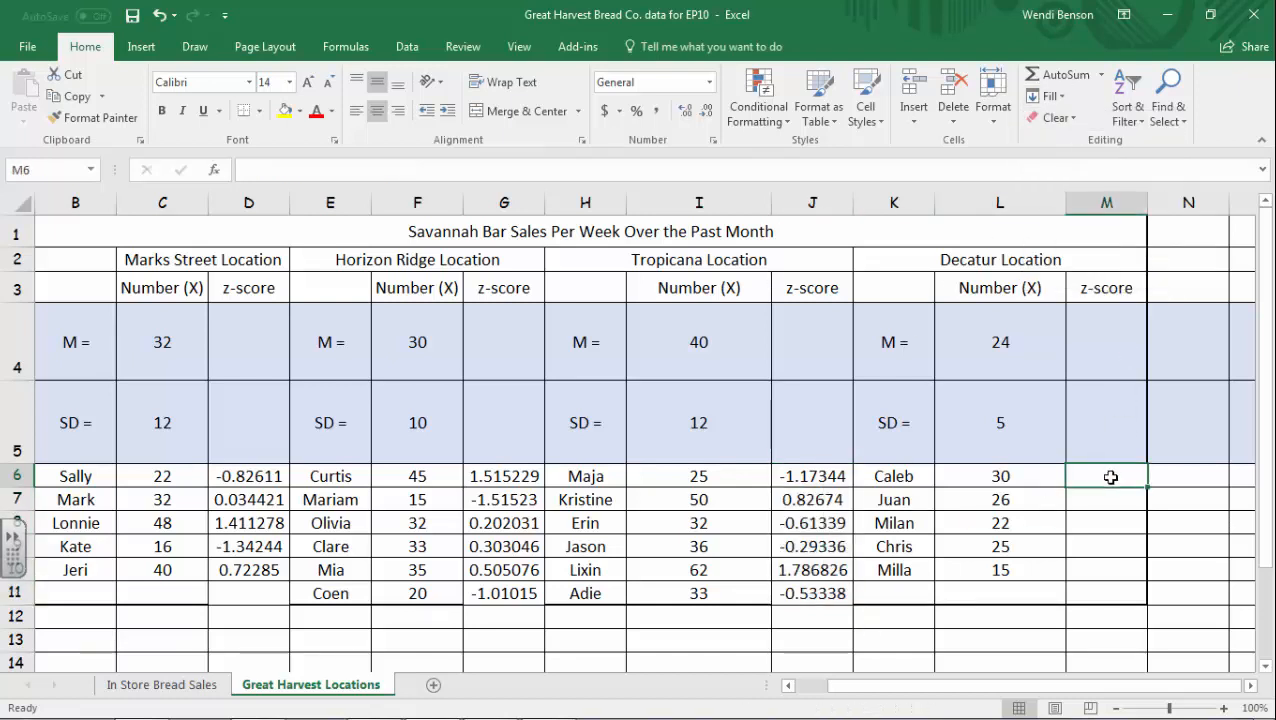
text(=st)
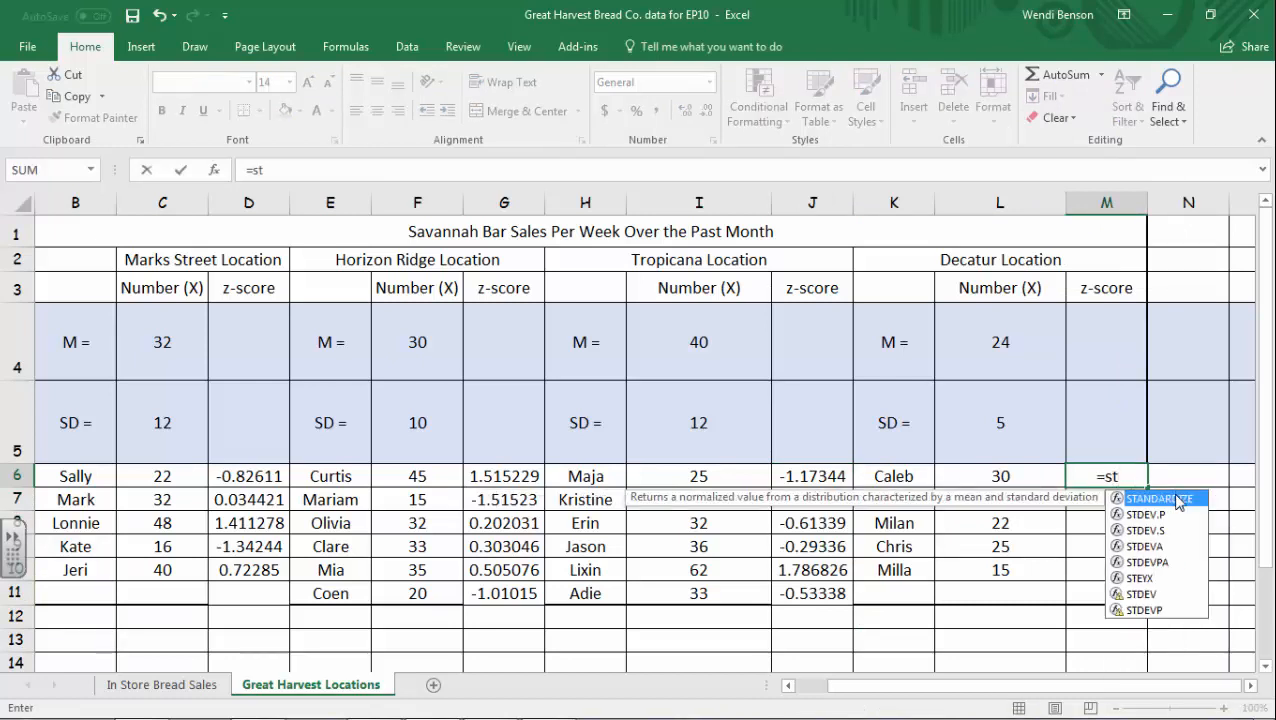
double_click(1178, 502)
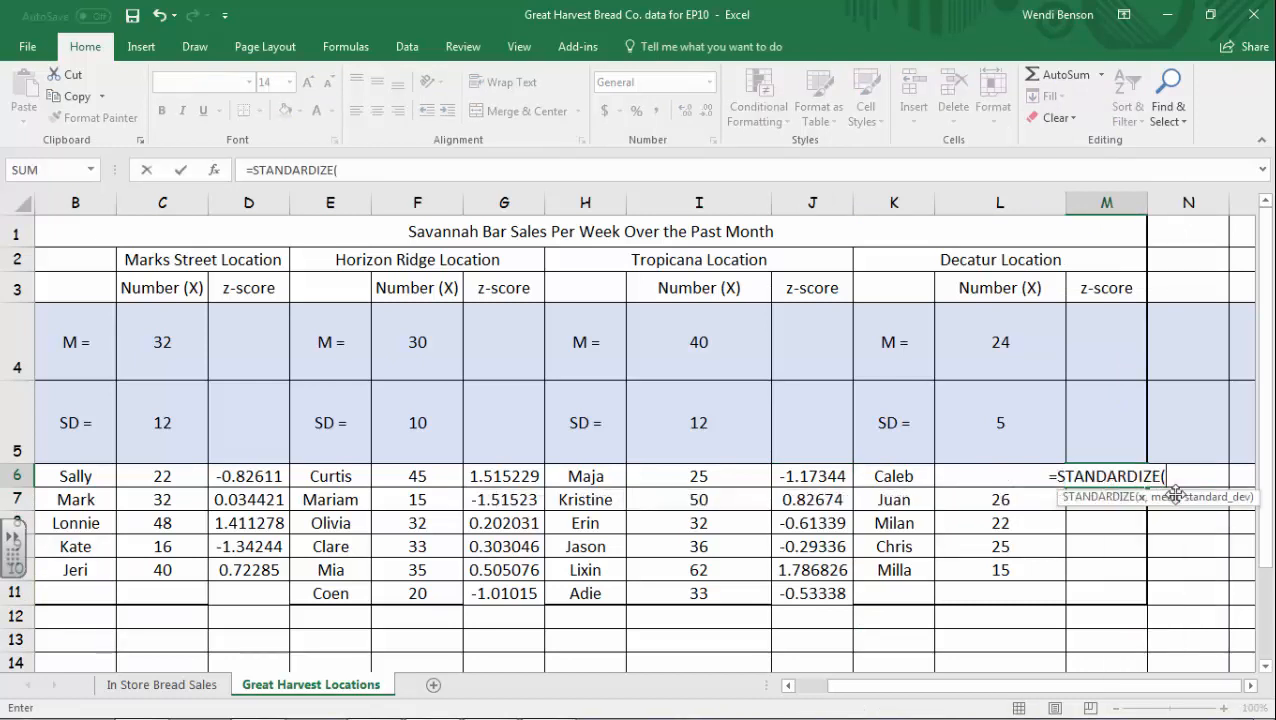
click(949, 477)
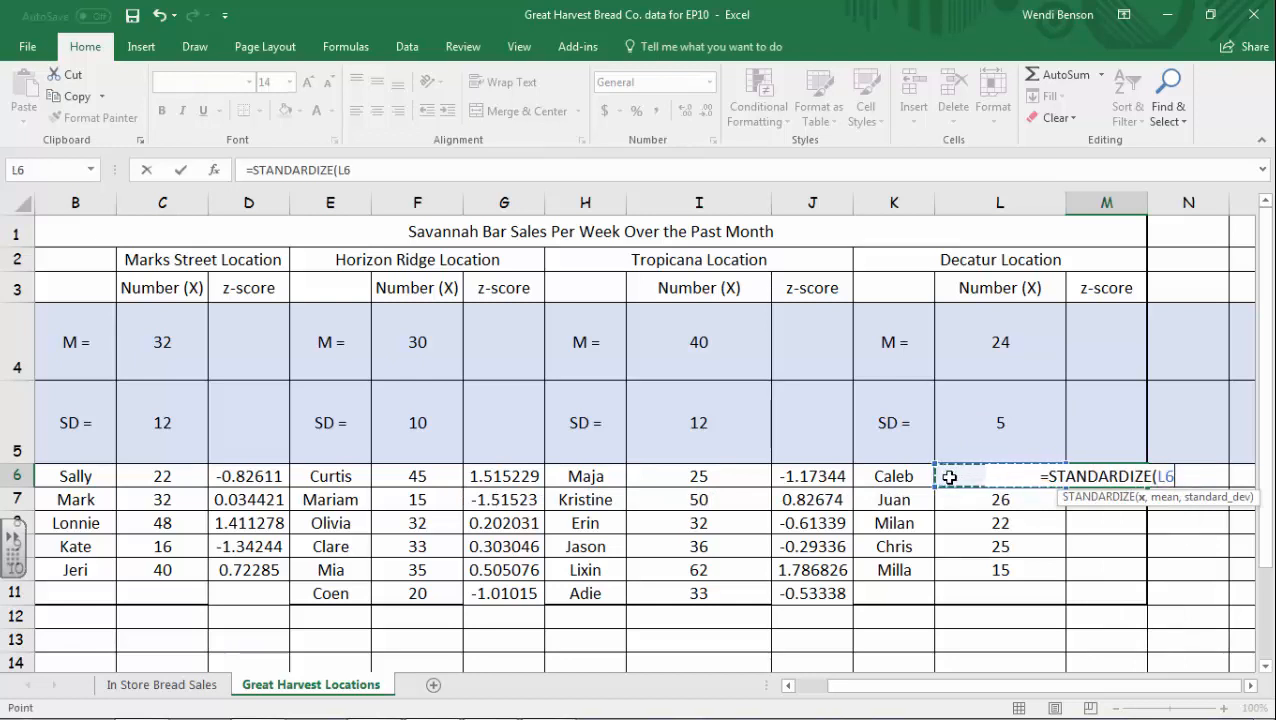
text(,)
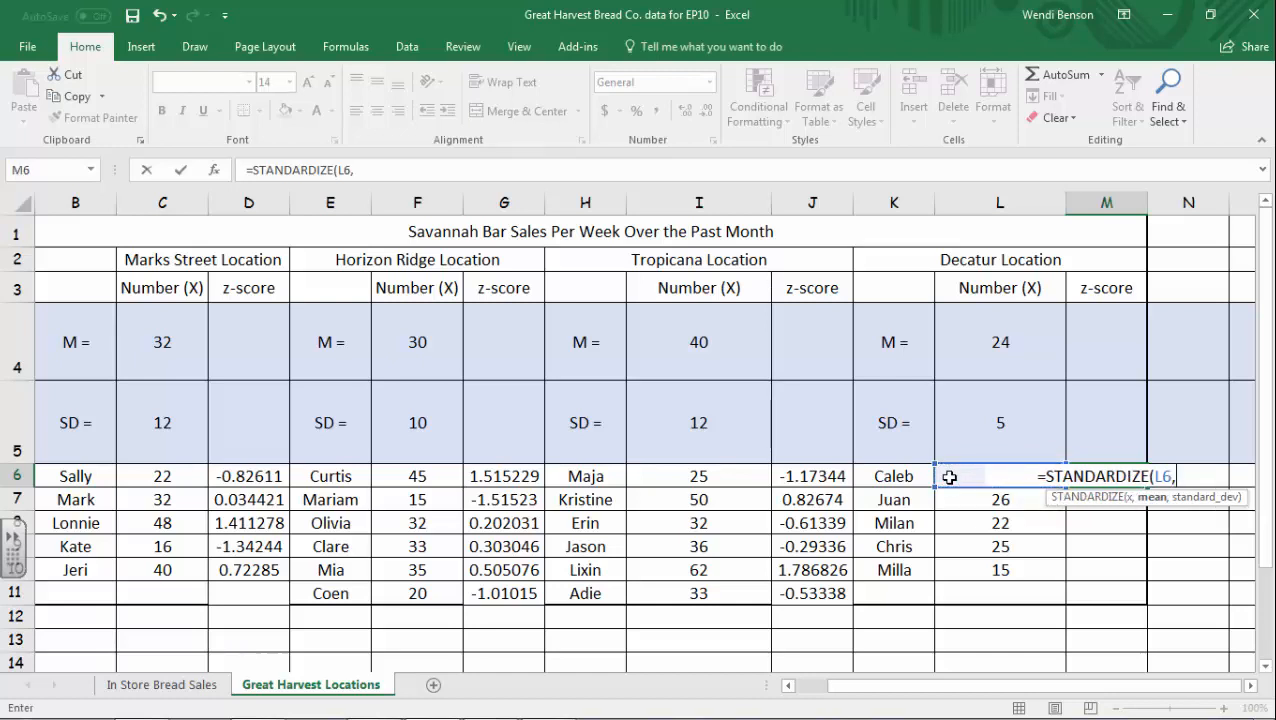
click(1020, 362)
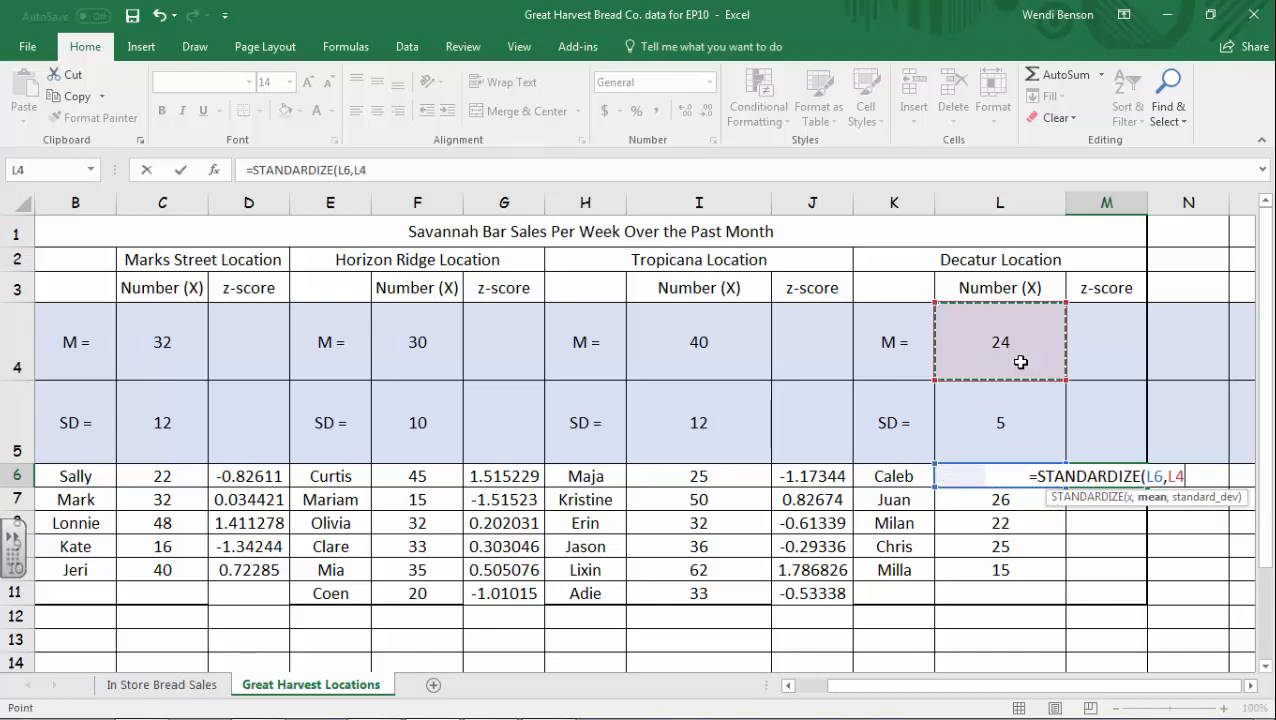
key(F4)
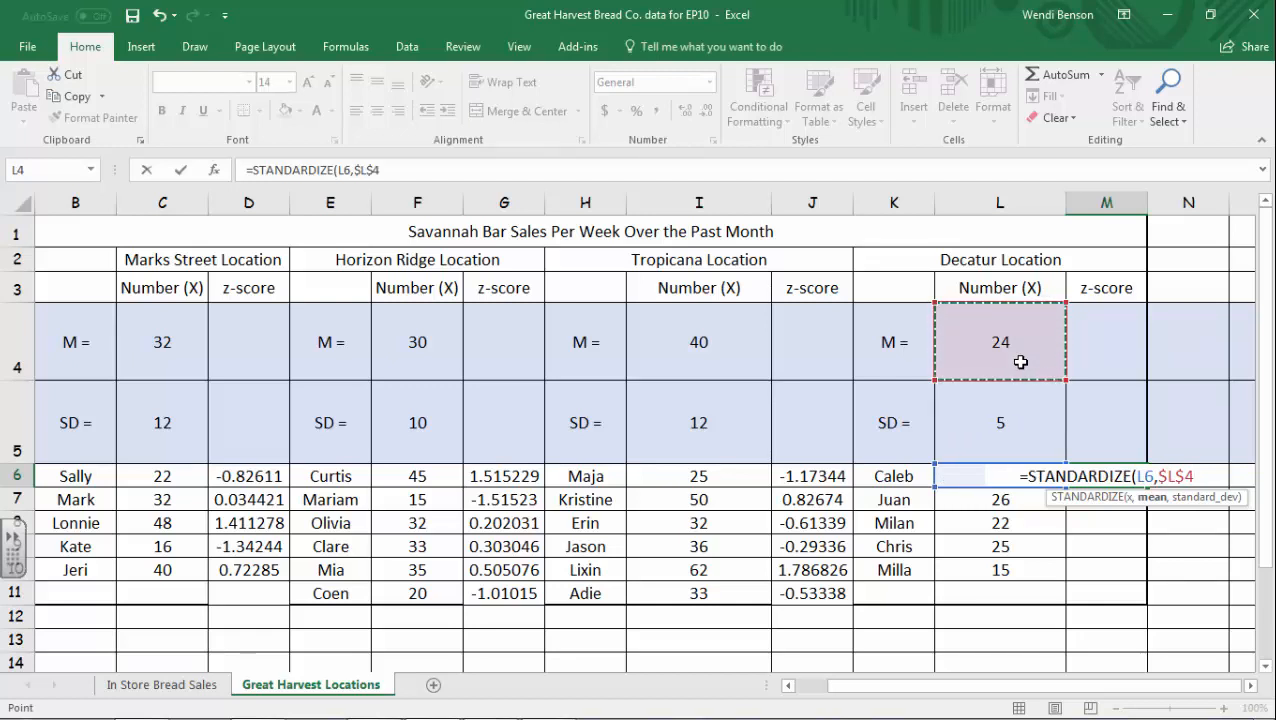
text(,)
click(1003, 432)
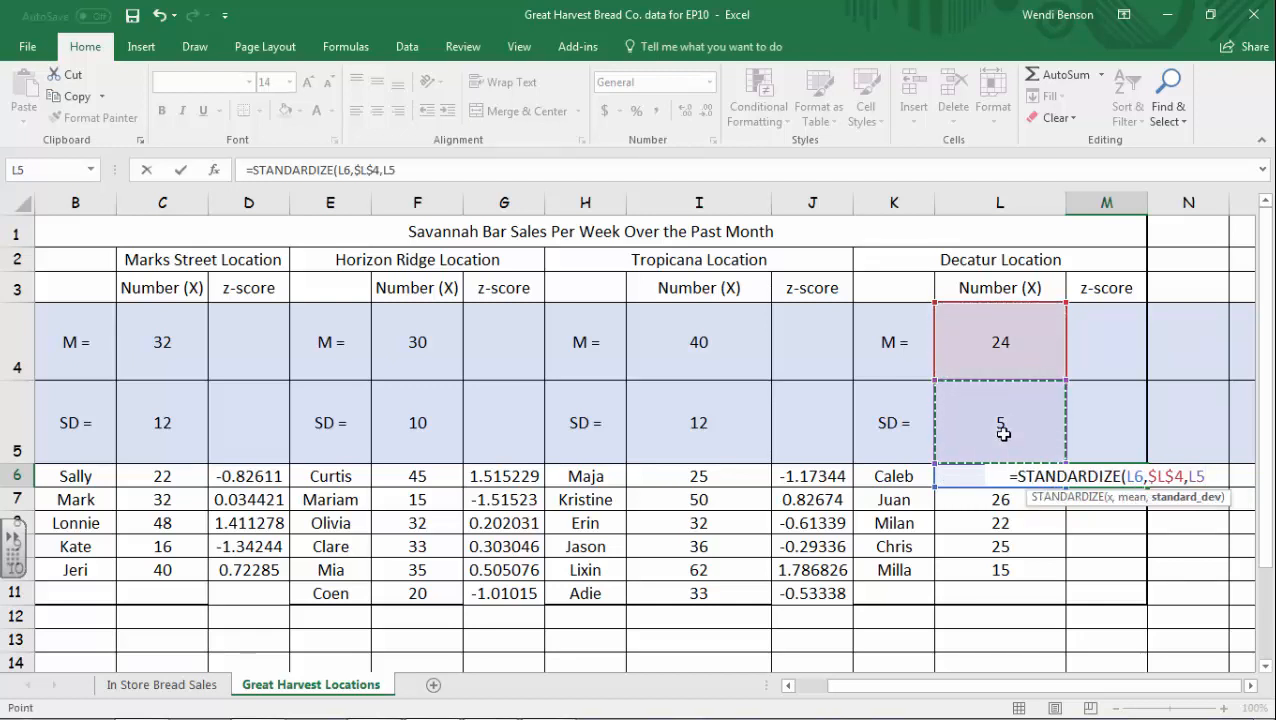
key(F4)
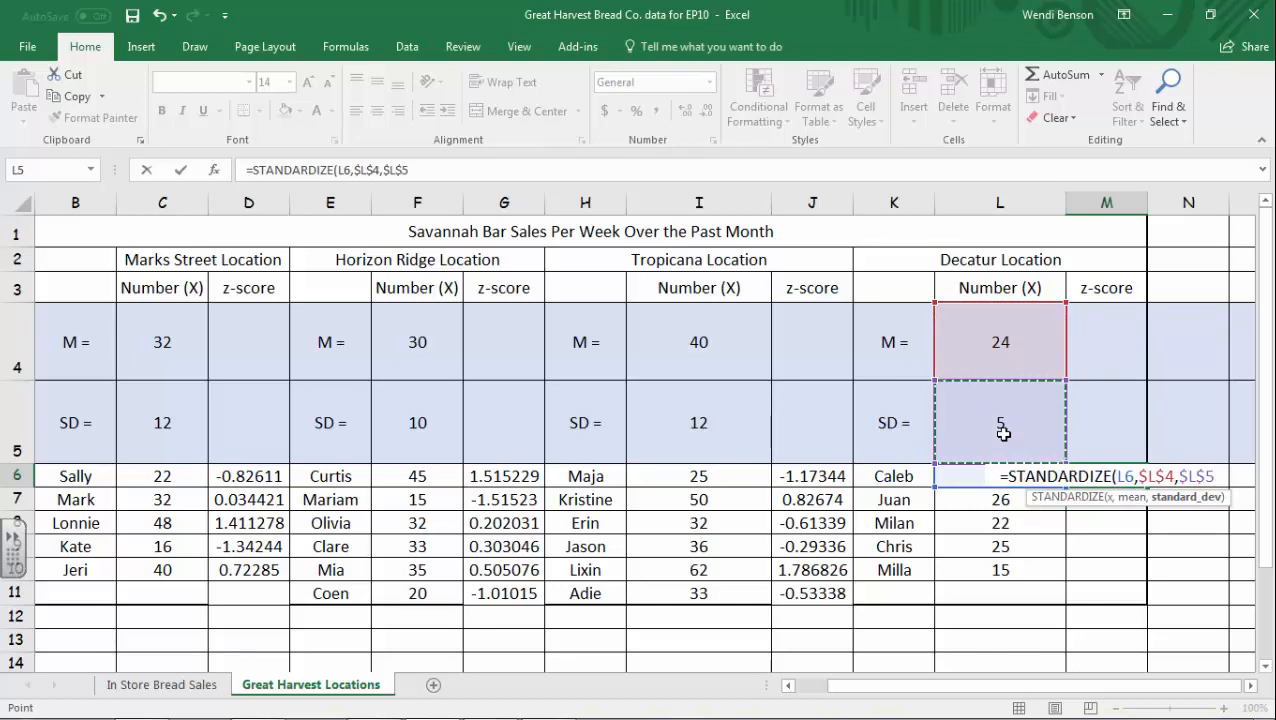
key(Return)
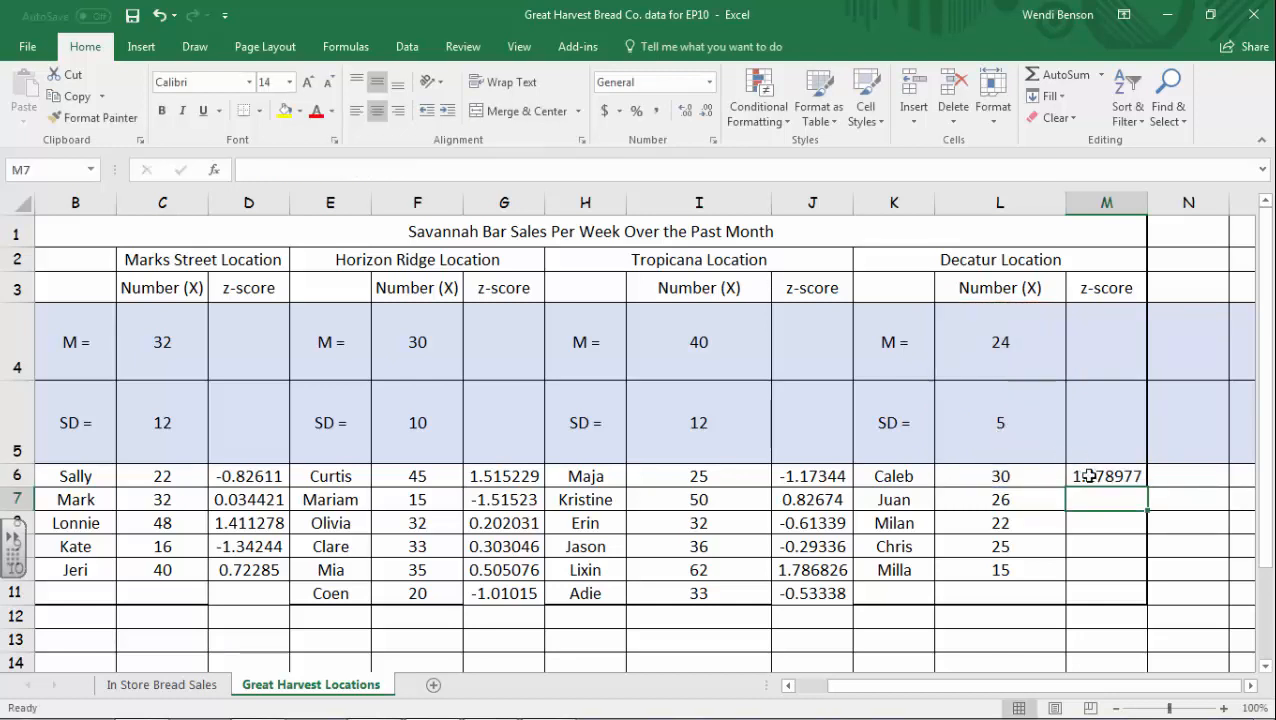
- Fill the Decatur z-score formula from M6 down through M10
click(1124, 478)
drag(1148, 485, 1133, 572)
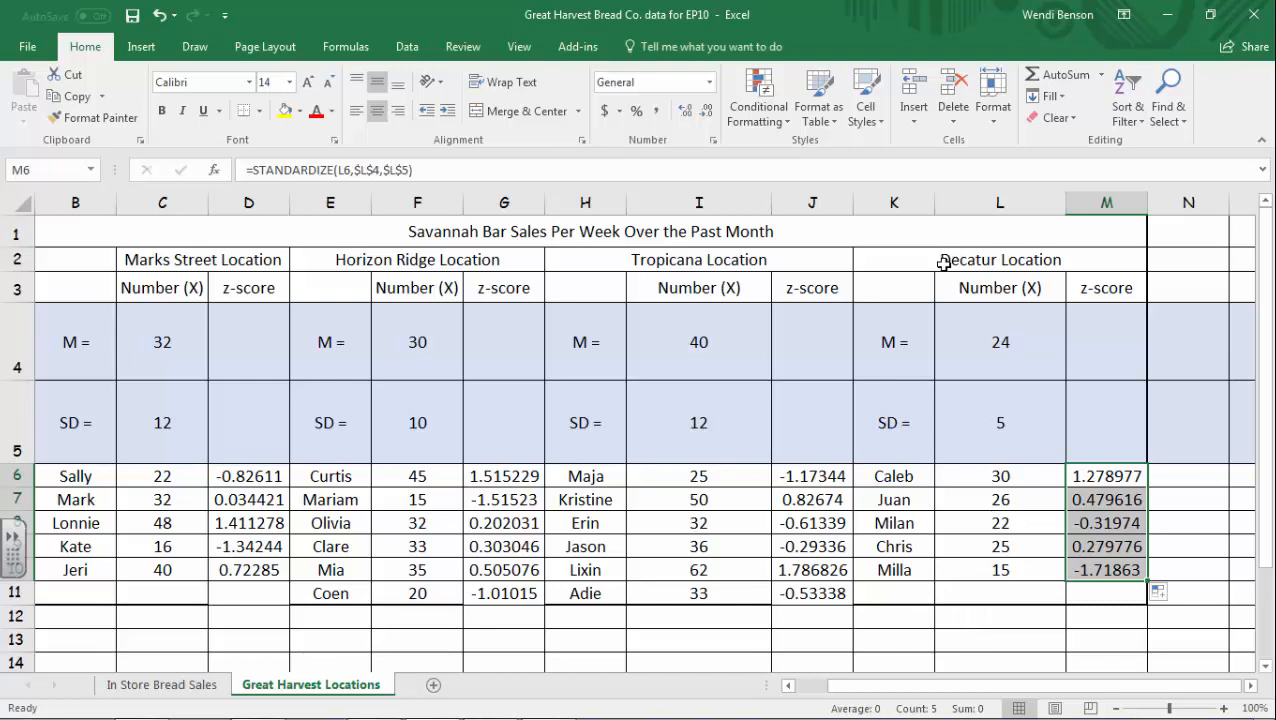
- Change the font color of the last Decatur employee's name, number and z-score (K10:M10) to red
click(1104, 570)
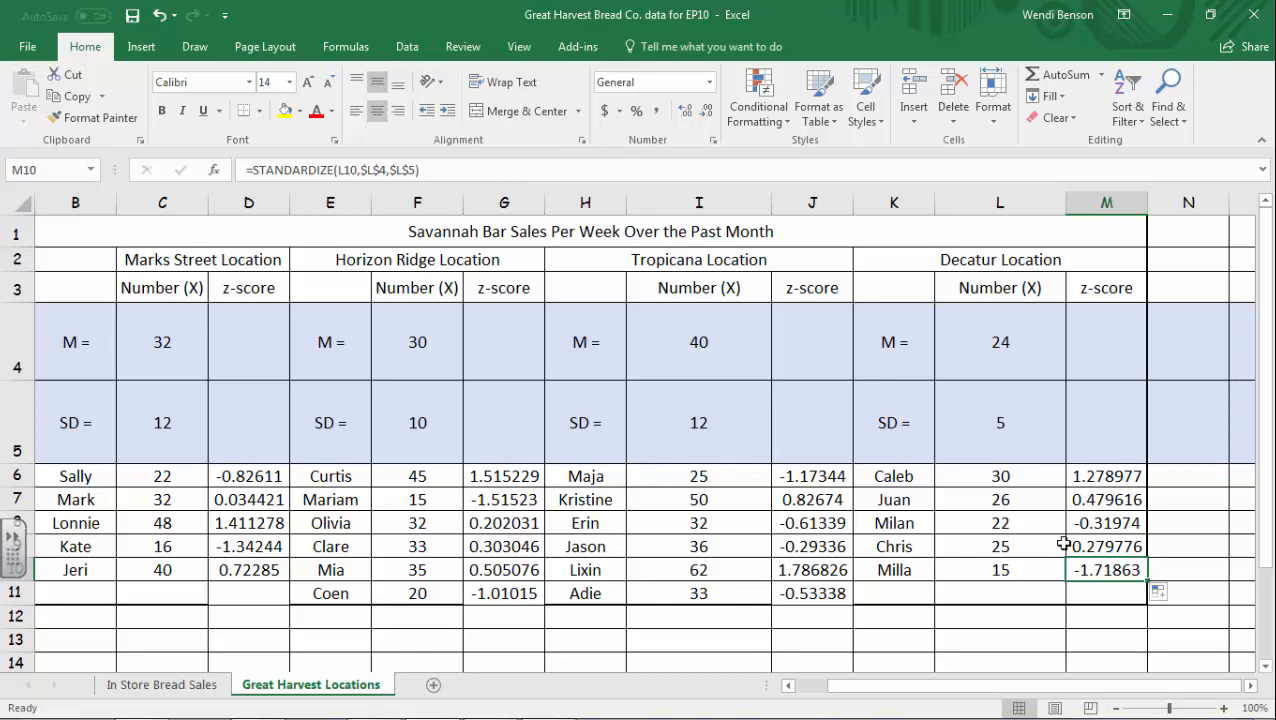
click(316, 112)
drag(914, 570, 1090, 570)
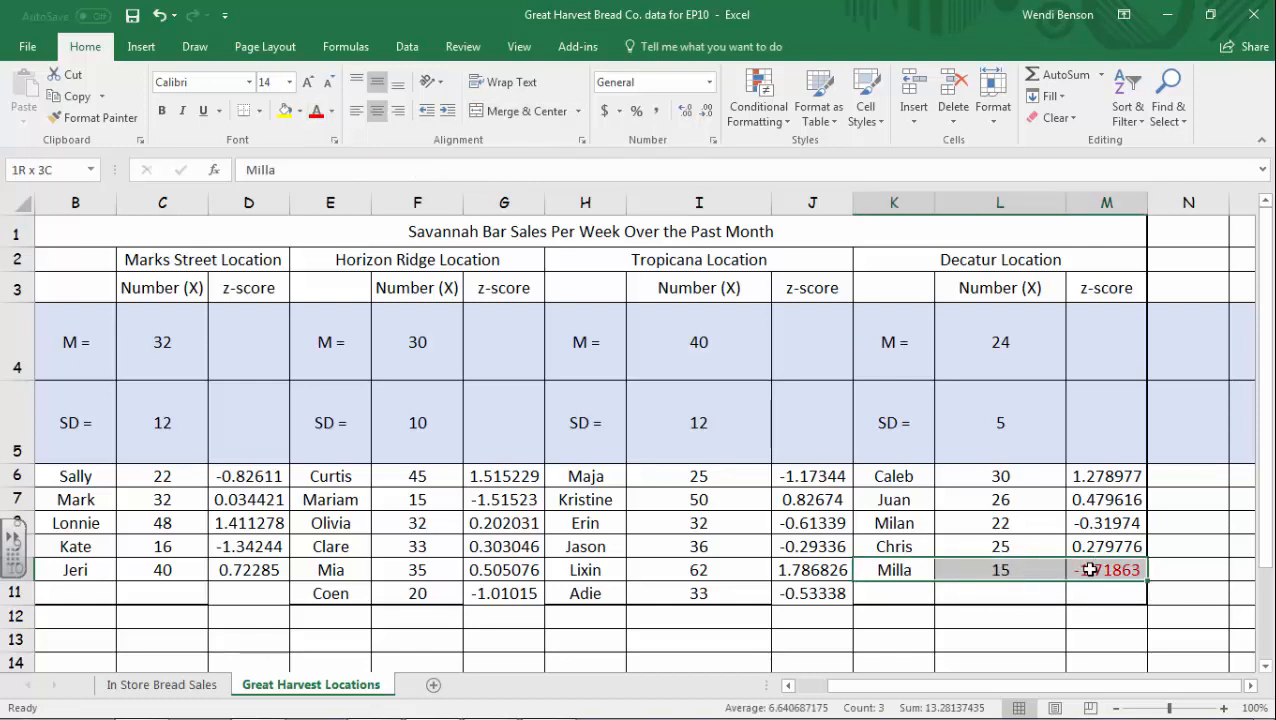
click(316, 112)
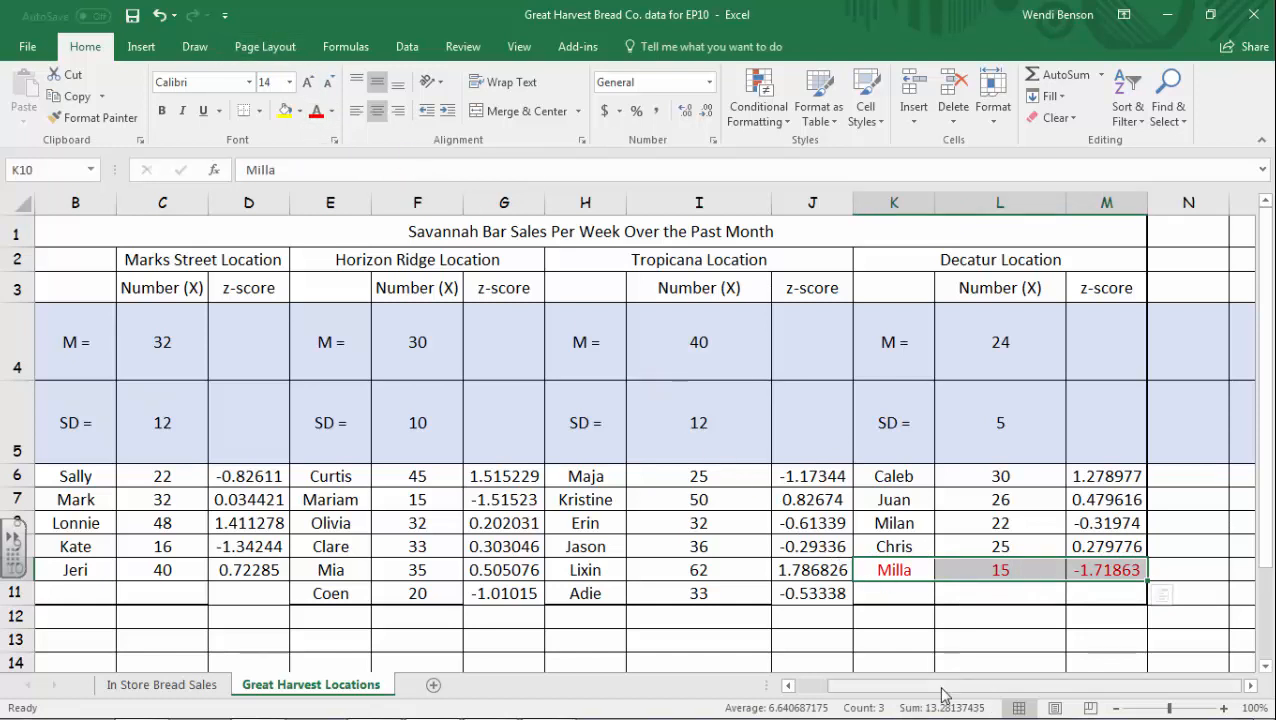
- Change the font color of the second Horizon Ridge employee's entries (E7:G7) to red
drag(943, 694, 920, 694)
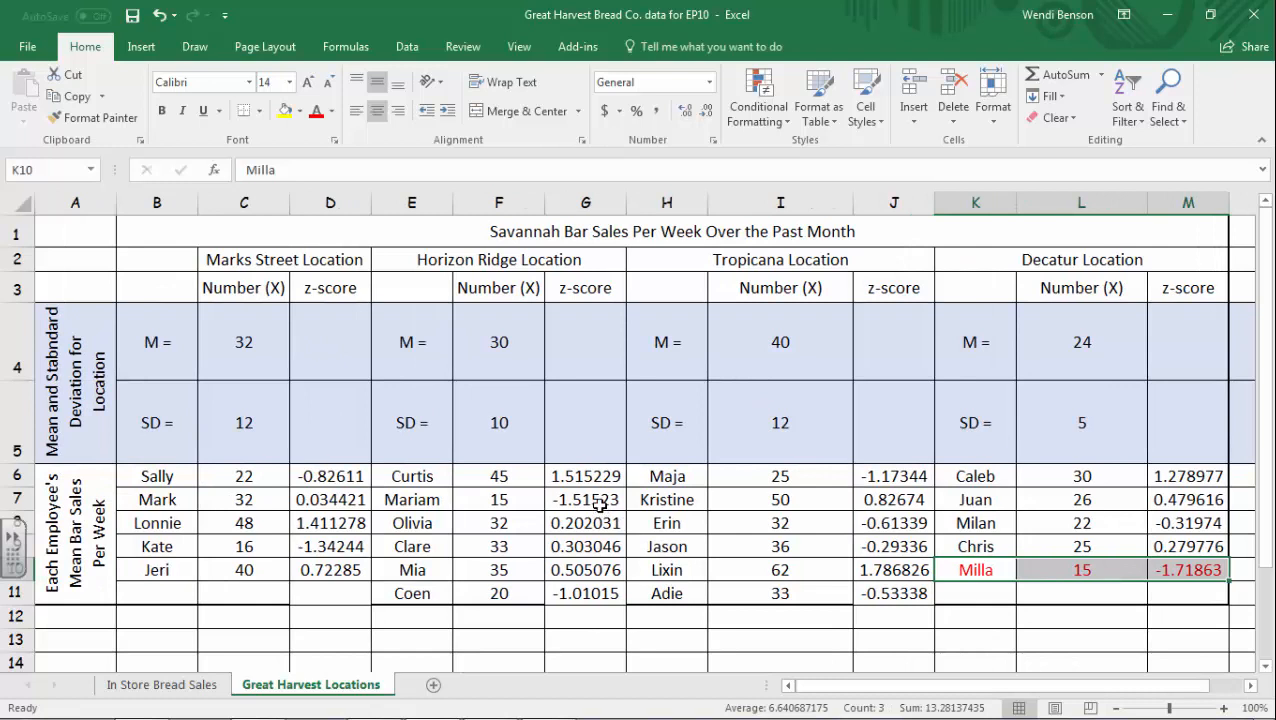
drag(598, 505, 415, 504)
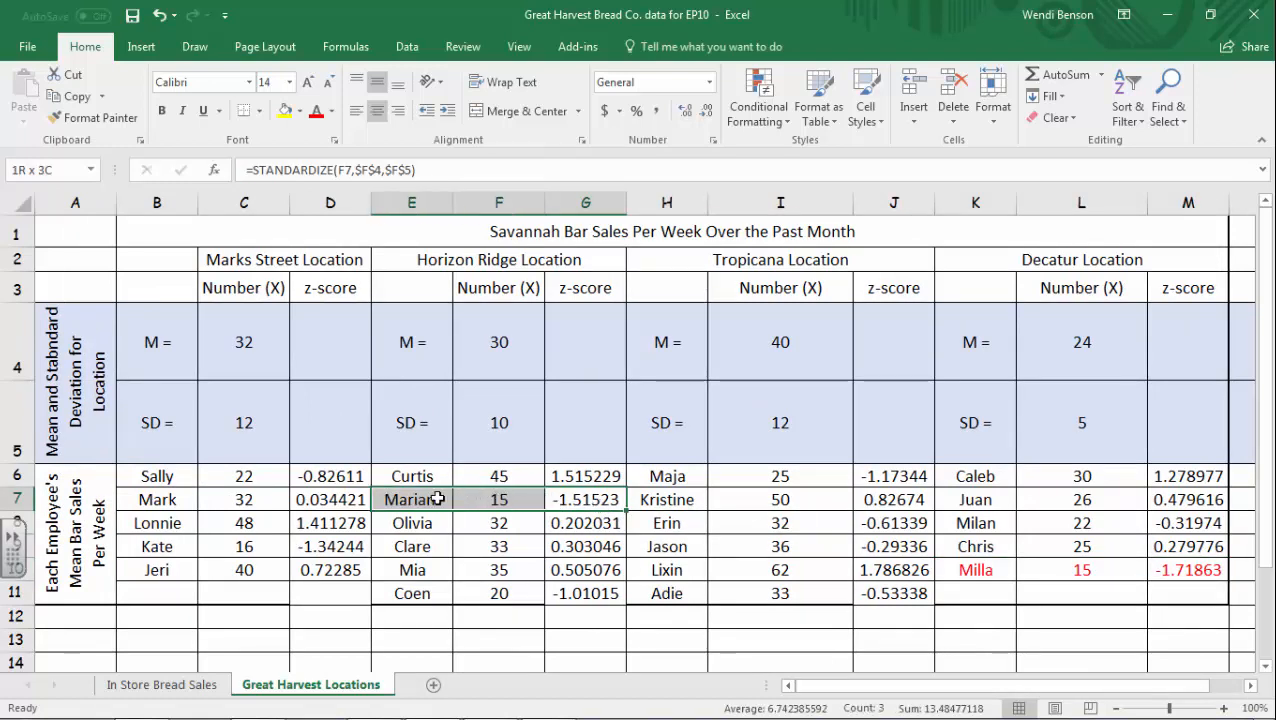
click(316, 110)
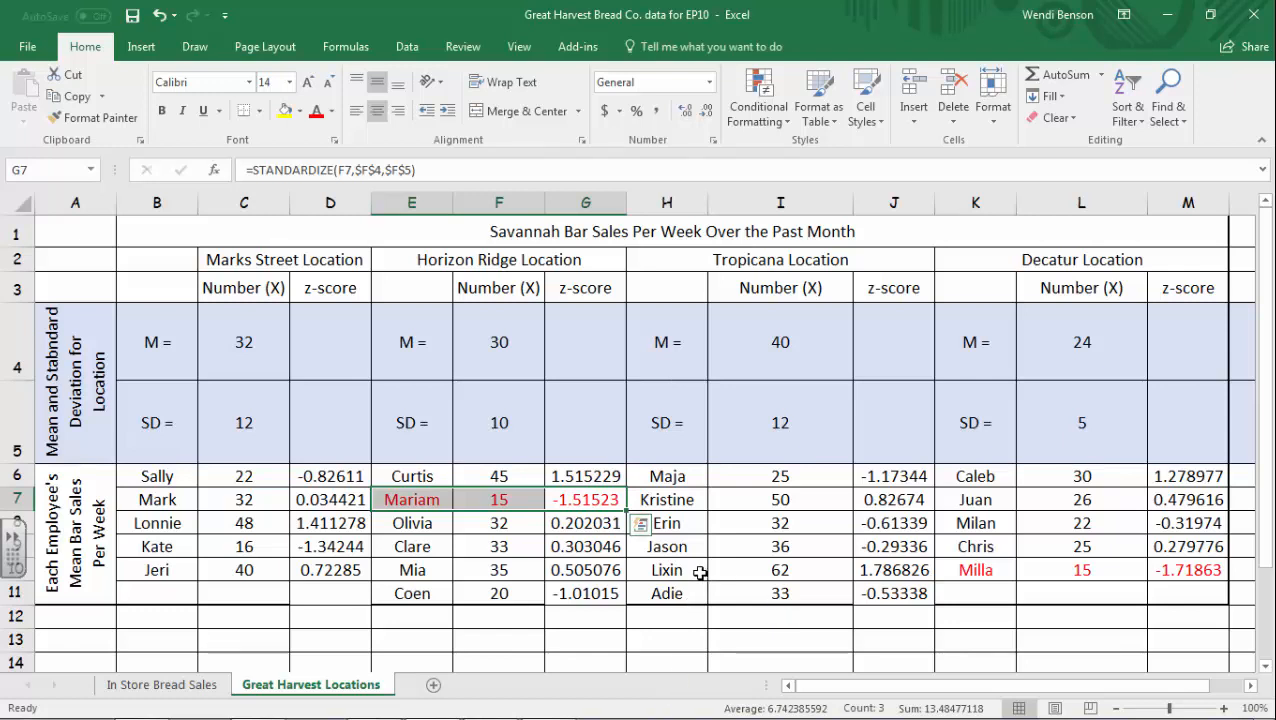
- Format the Tropicana employee's name, number and z-score in H10:J10 as green, bold text
drag(905, 570, 665, 566)
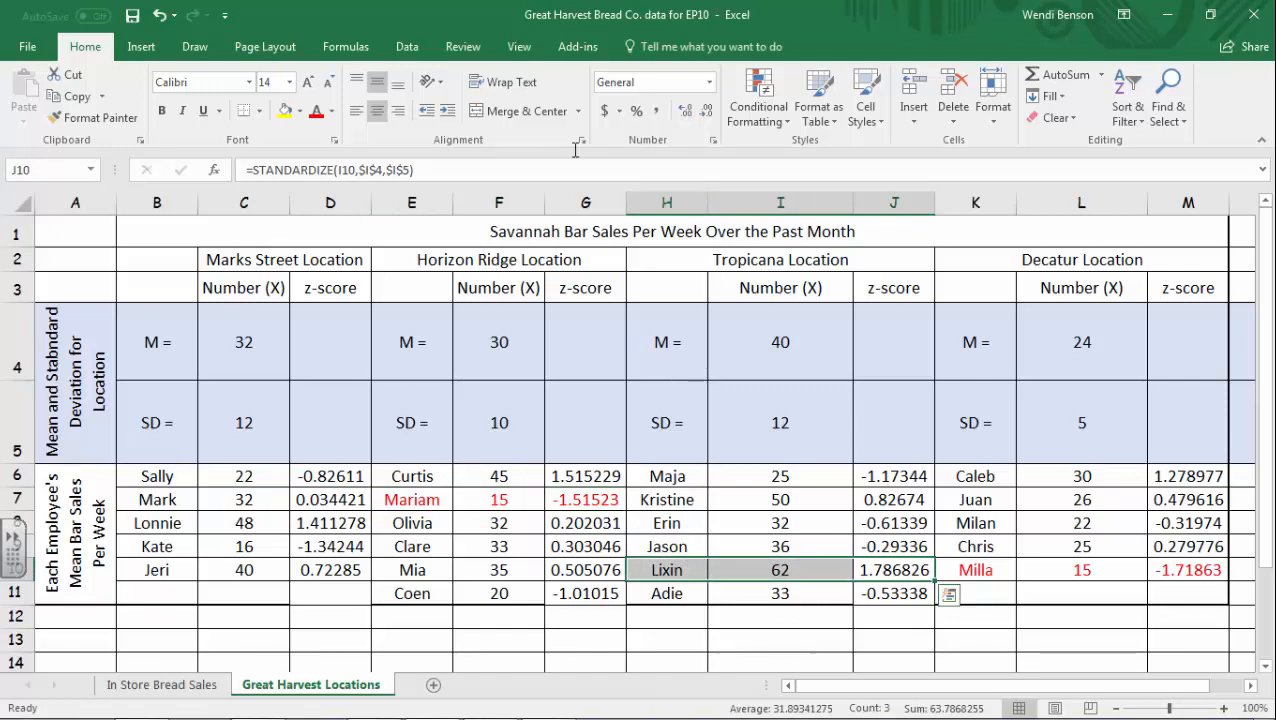
click(331, 111)
click(459, 177)
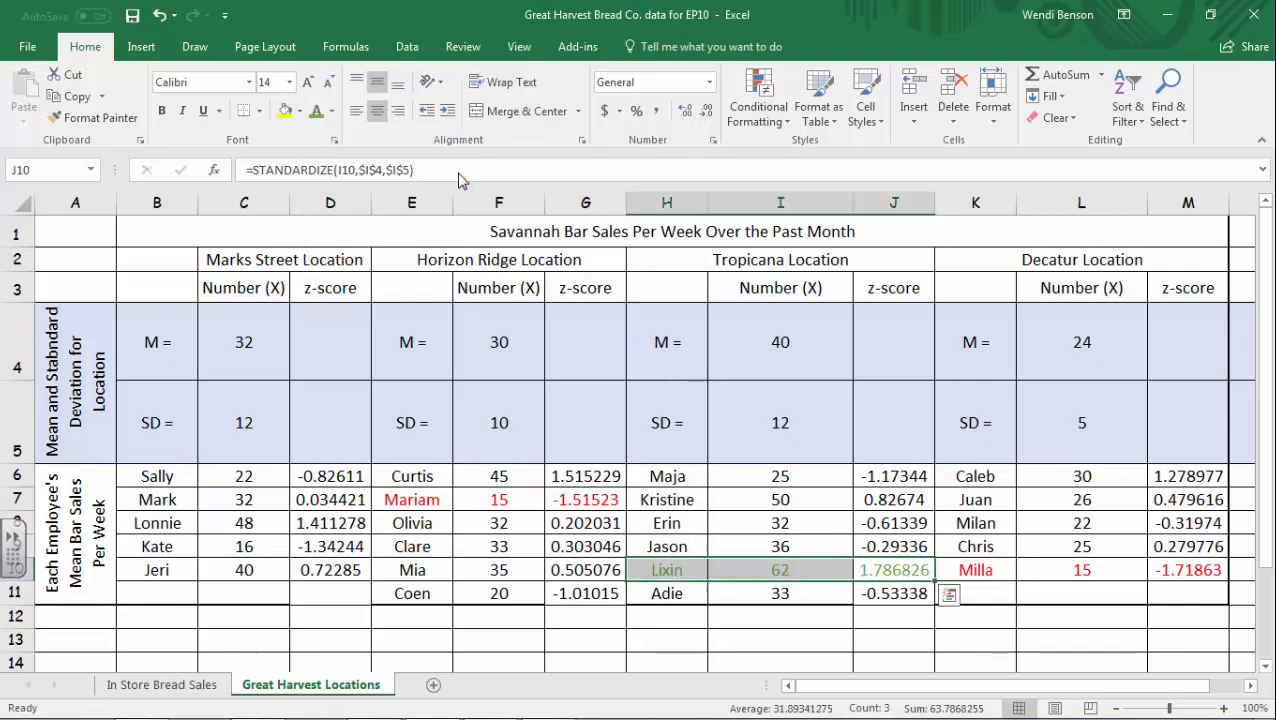
click(163, 112)
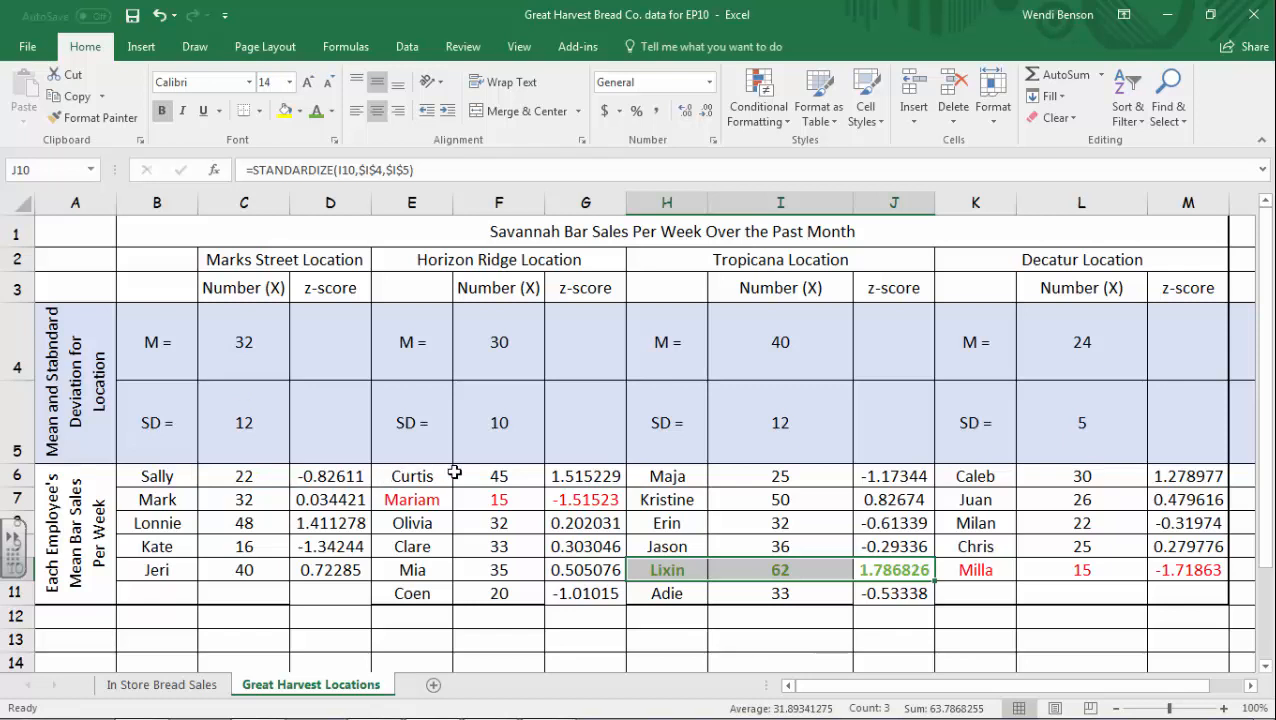
- Format the first Horizon Ridge employee's entries in E6:G6 as green, bold text
drag(582, 476, 416, 476)
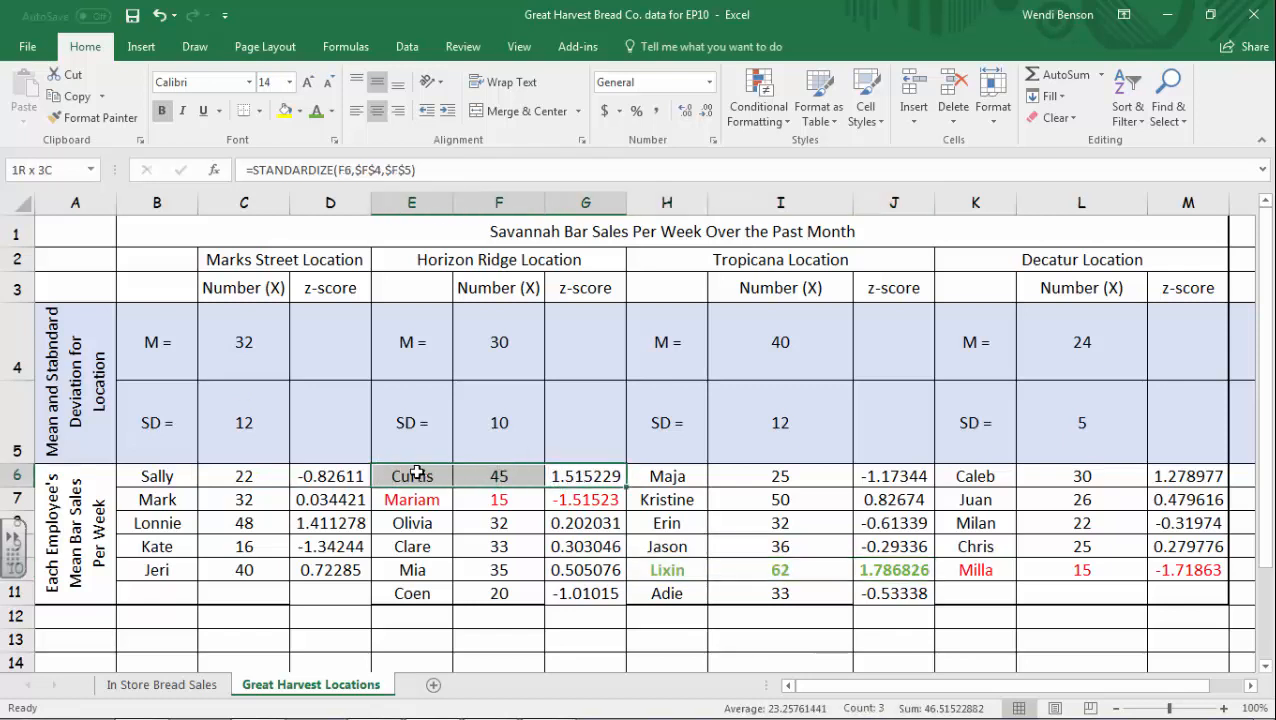
click(314, 111)
click(162, 115)
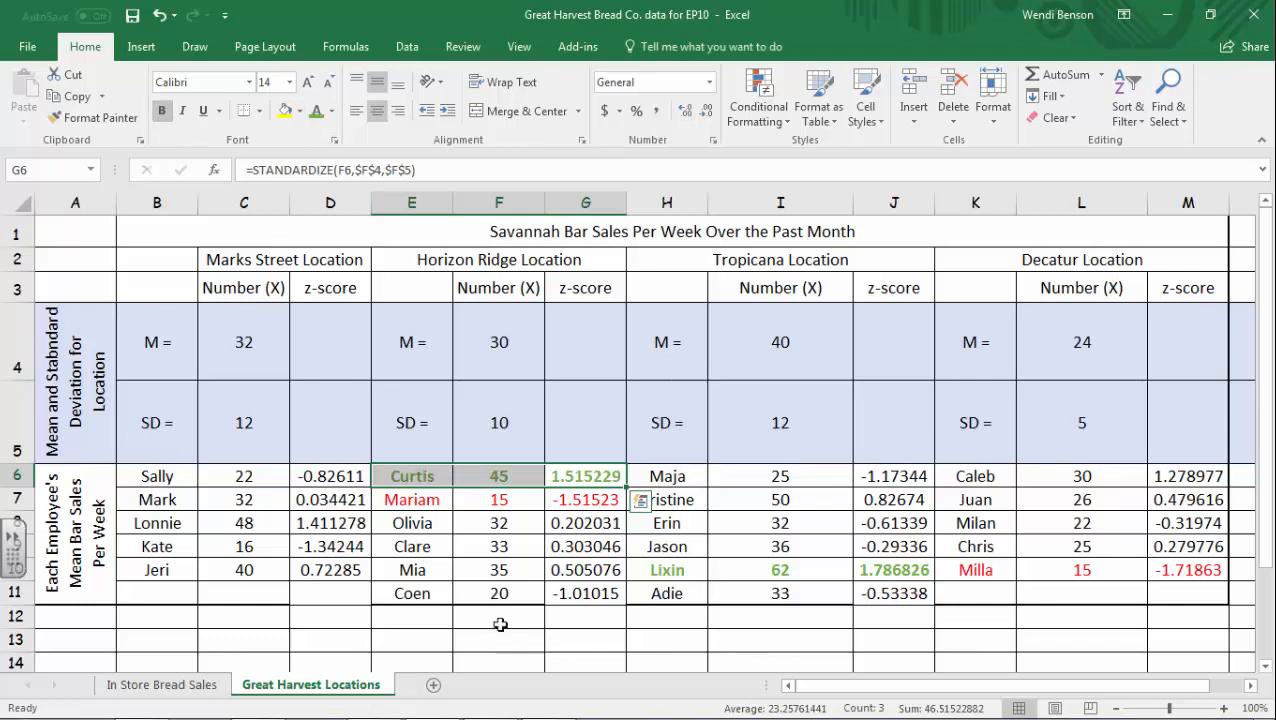
click(750, 643)
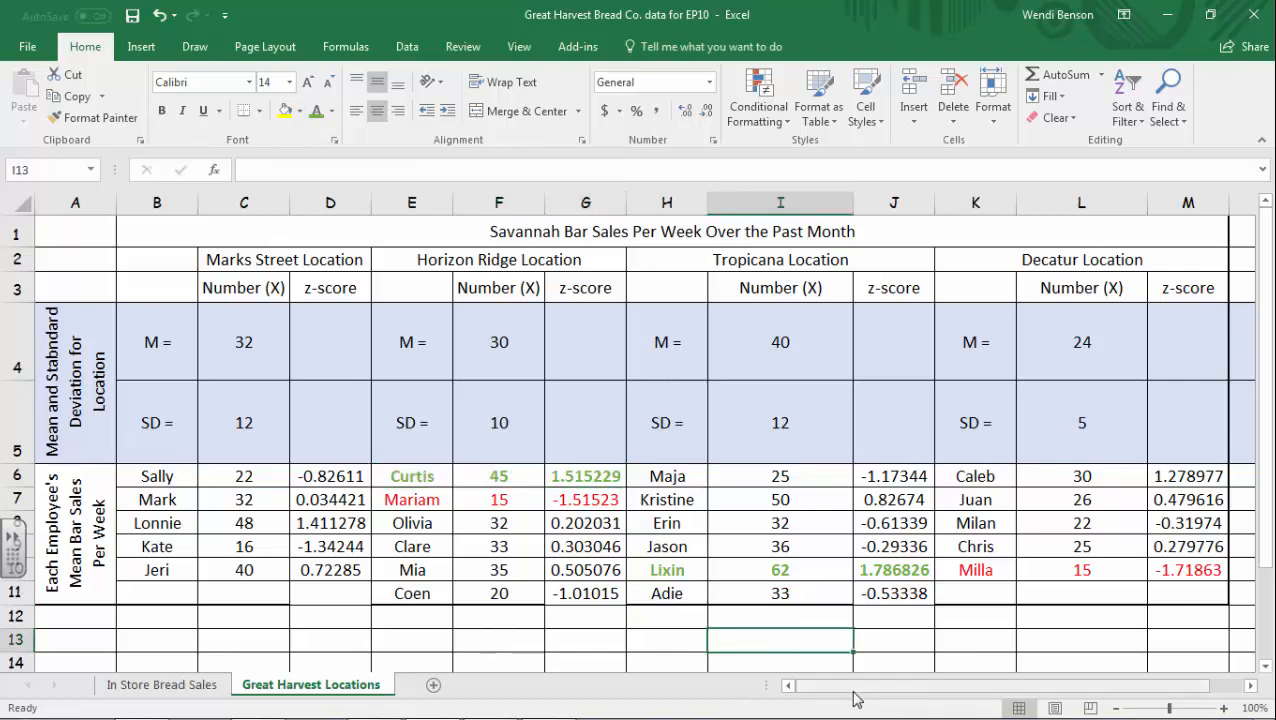
- Examine the employees' sales numbers across all four locations together by selecting C6:C10, F6:F11, I6:I11 and L6:L10, then clear the selection
drag(855, 697, 818, 688)
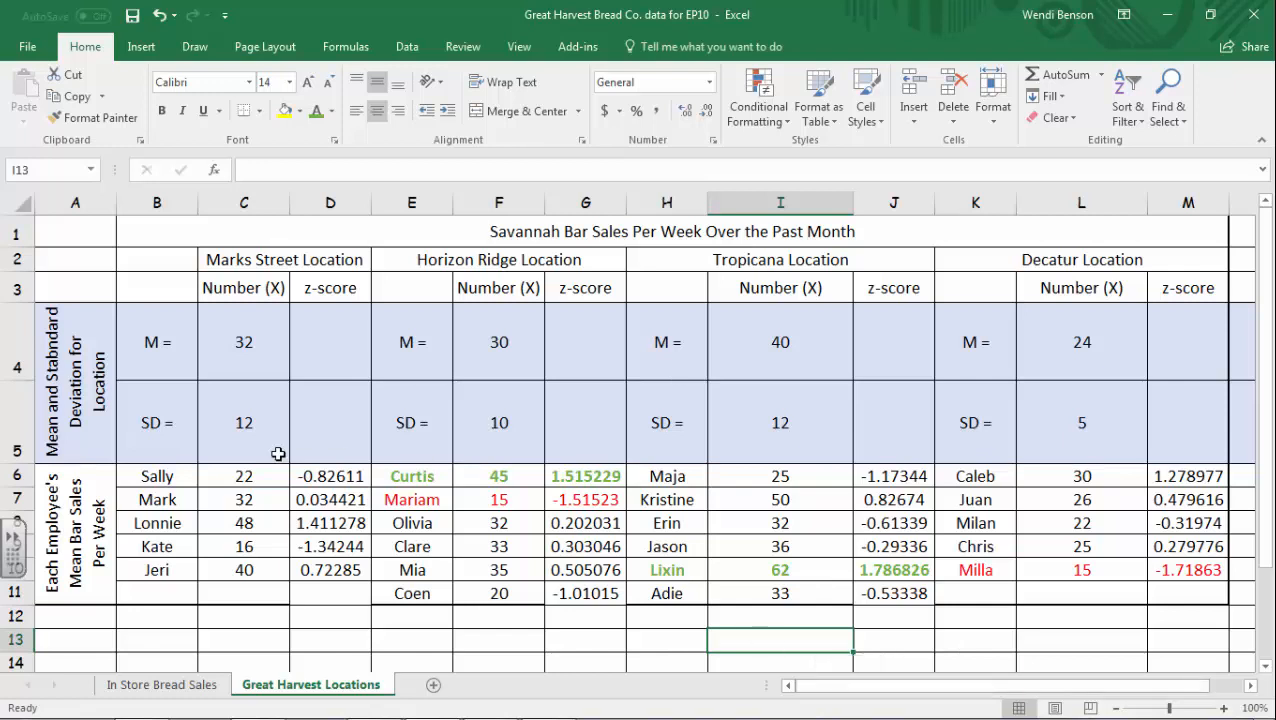
drag(250, 475, 248, 570)
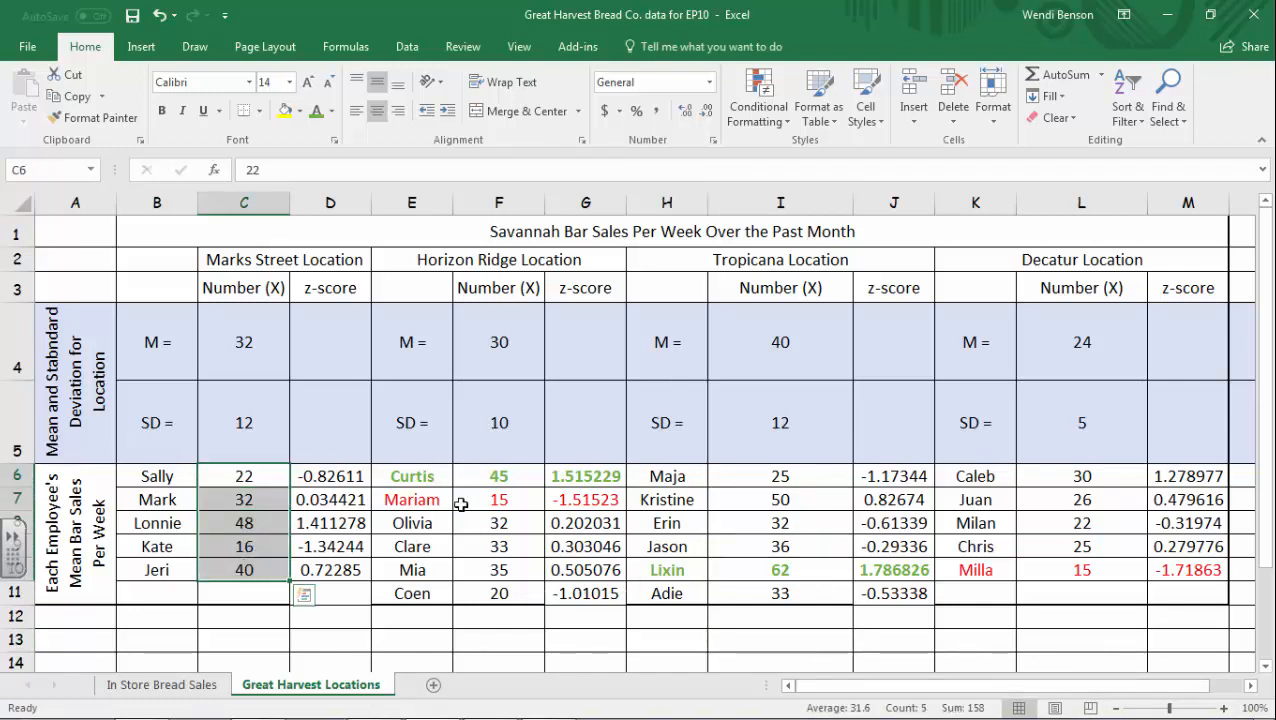
ctrl+drag(492, 478, 498, 593)
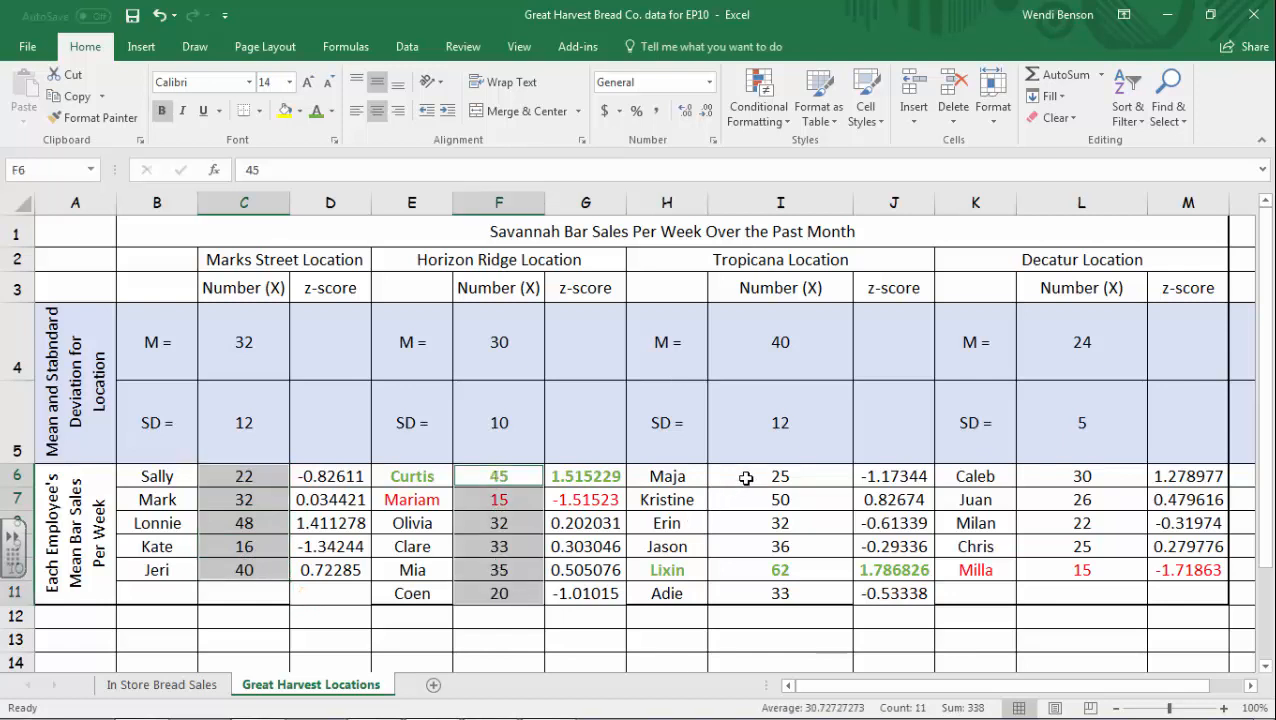
ctrl+drag(740, 478, 748, 585)
ctrl+drag(1090, 477, 1096, 562)
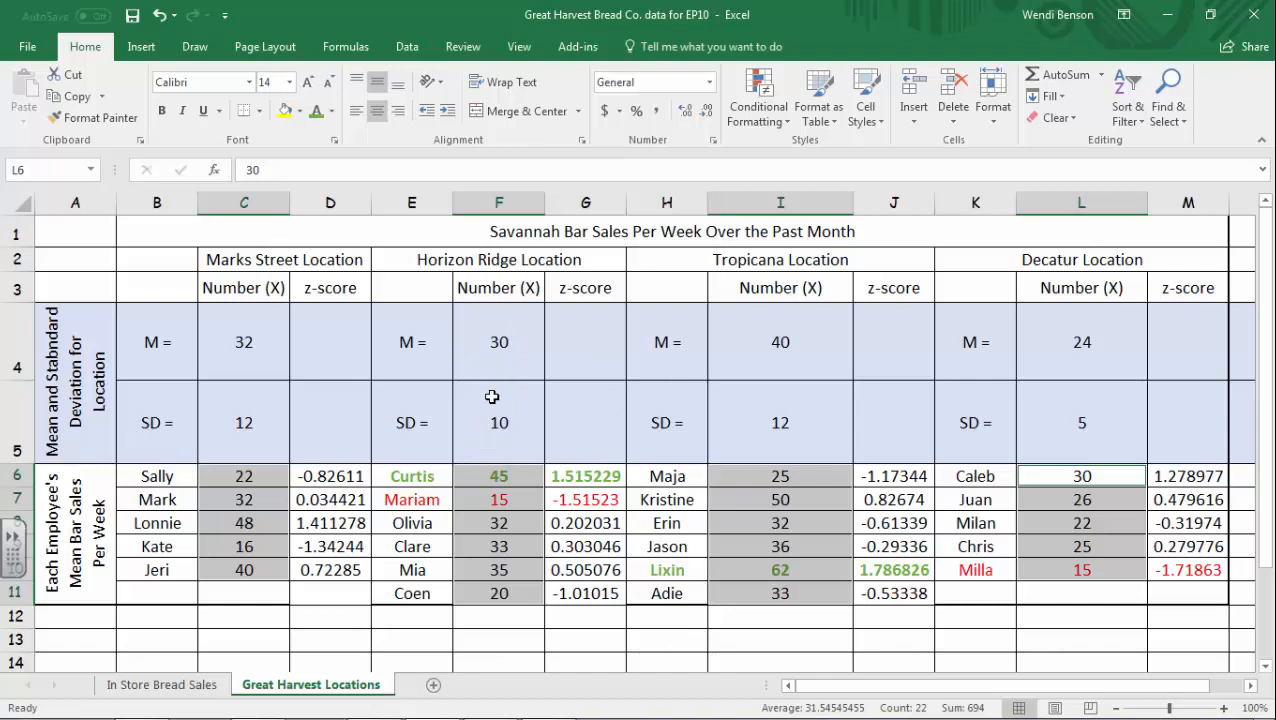
click(592, 621)
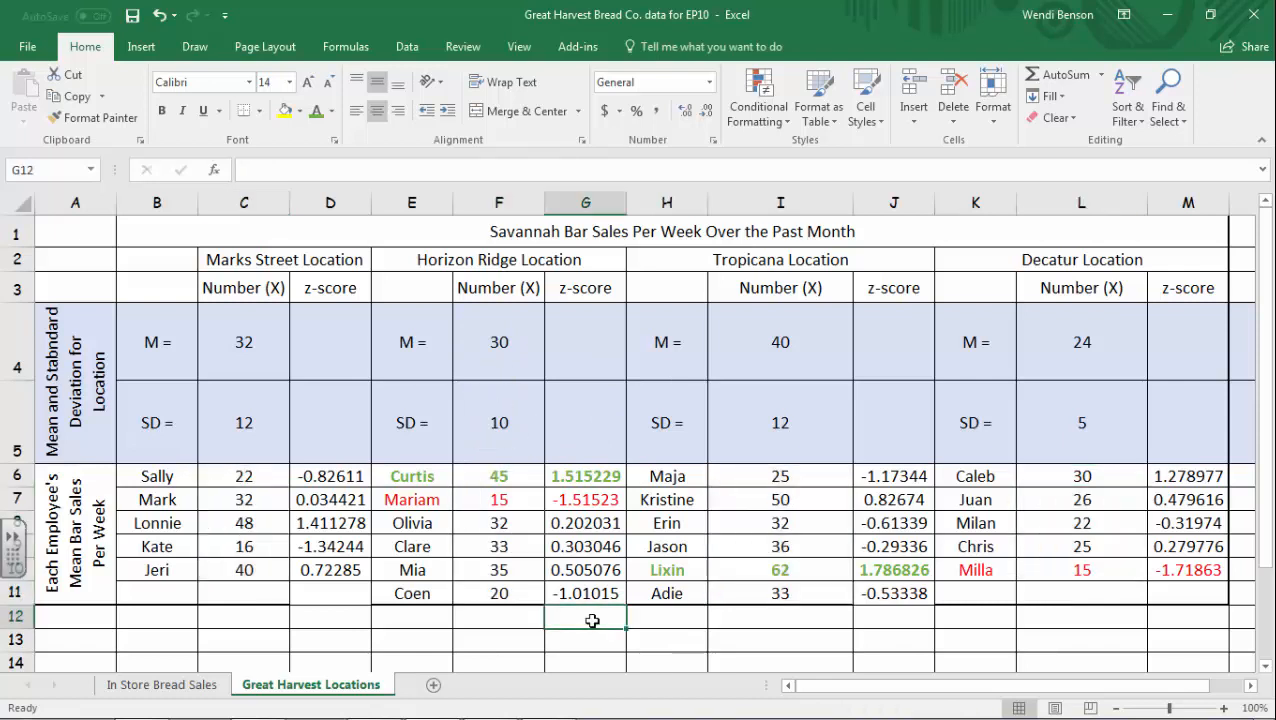